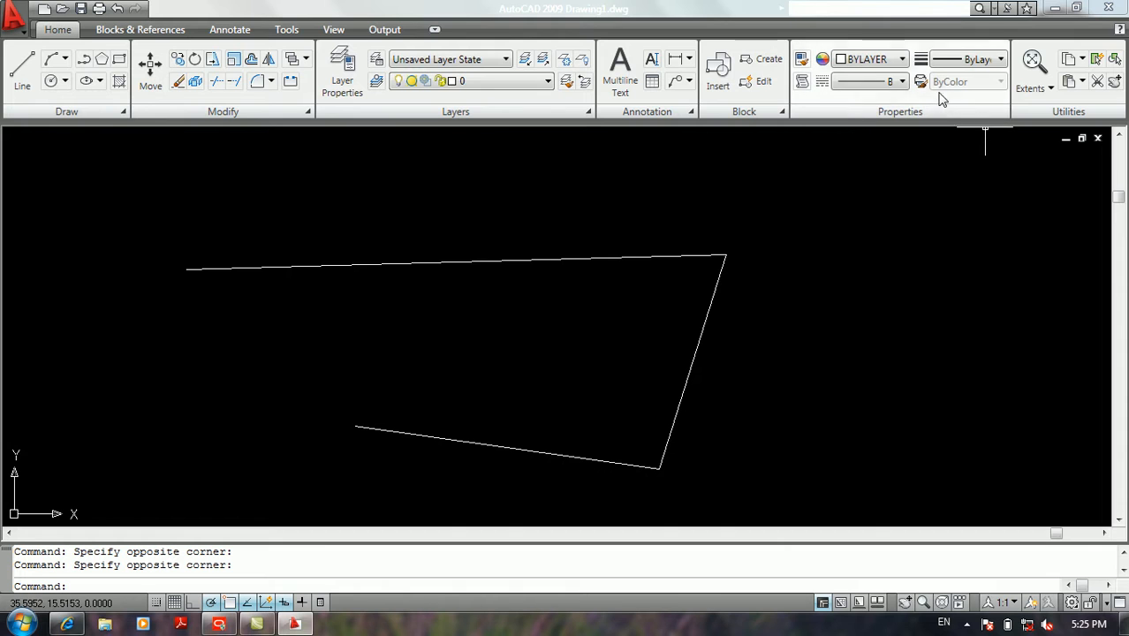
{"action": "left_click", "coordinate": [902, 83]}
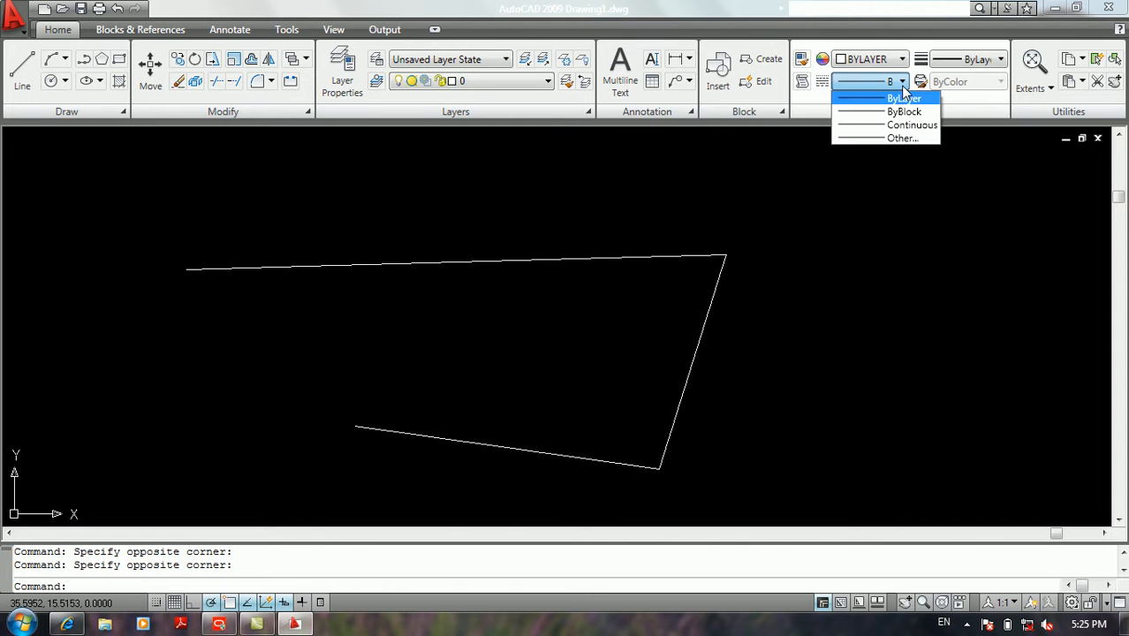
{"action": "left_click", "coordinate": [902, 138]}
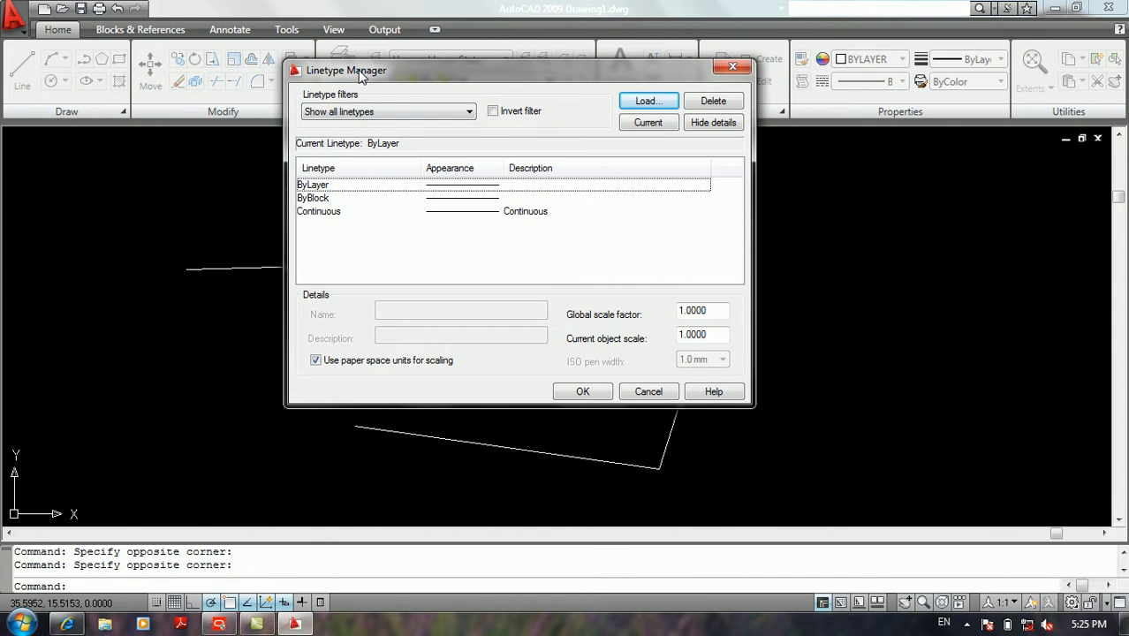
{"action": "left_click", "coordinate": [640, 395]}
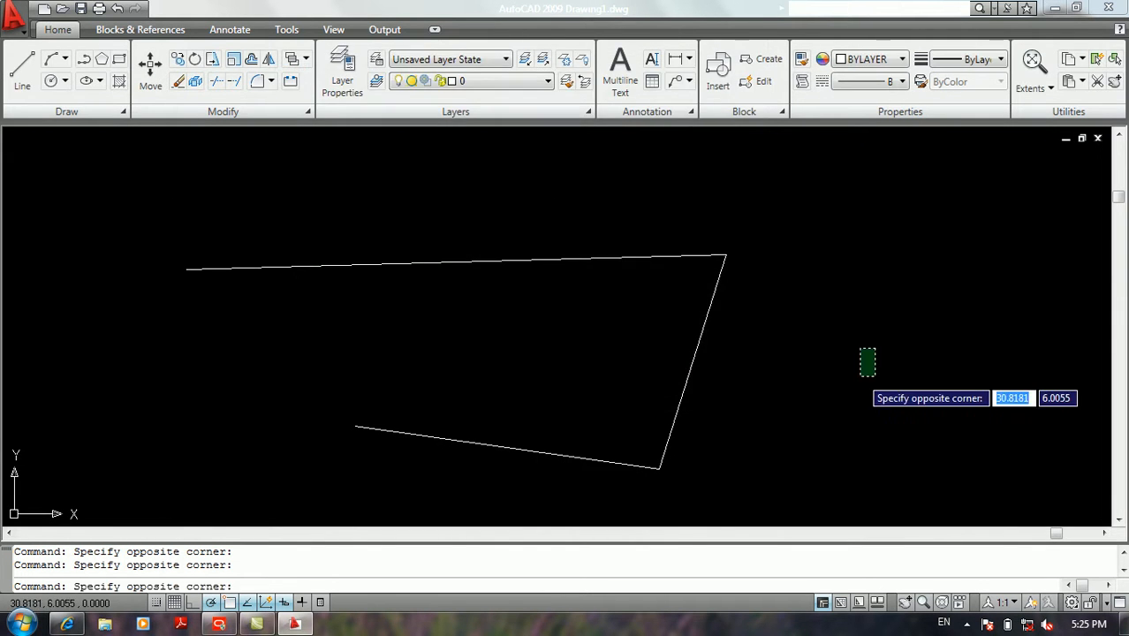
Open the Linetype Manager and go through the ByLayer, ByBlock and Continuous linetypes
{"action": "type", "text": "lt"}
{"action": "key", "text": "Return"}
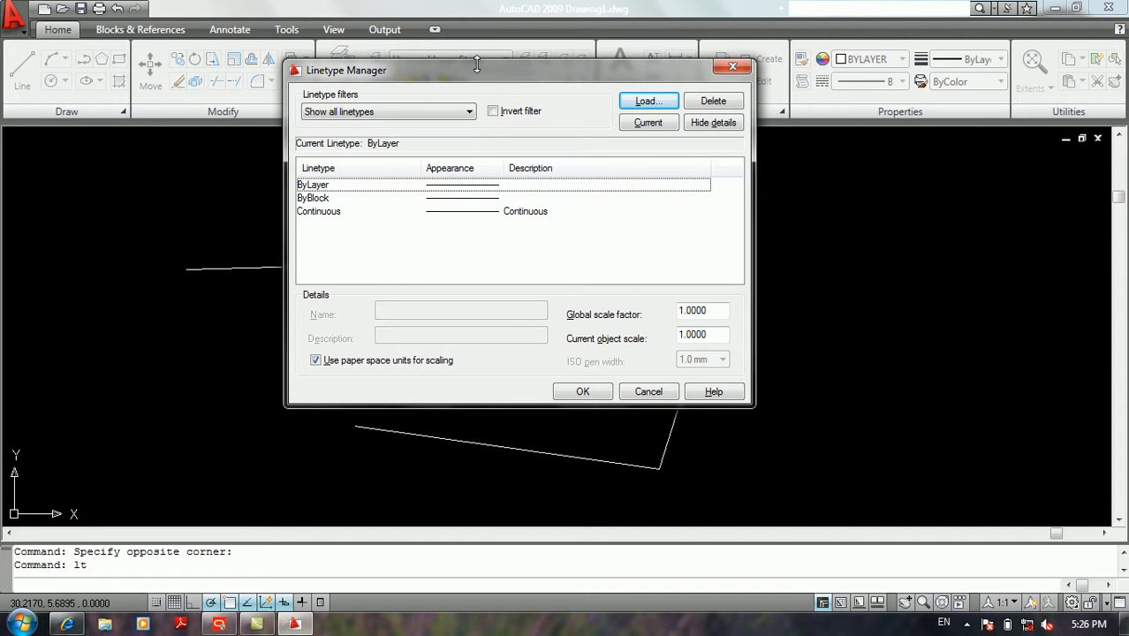
{"action": "left_click_drag", "start_coordinate": [472, 75], "coordinate": [562, 93]}
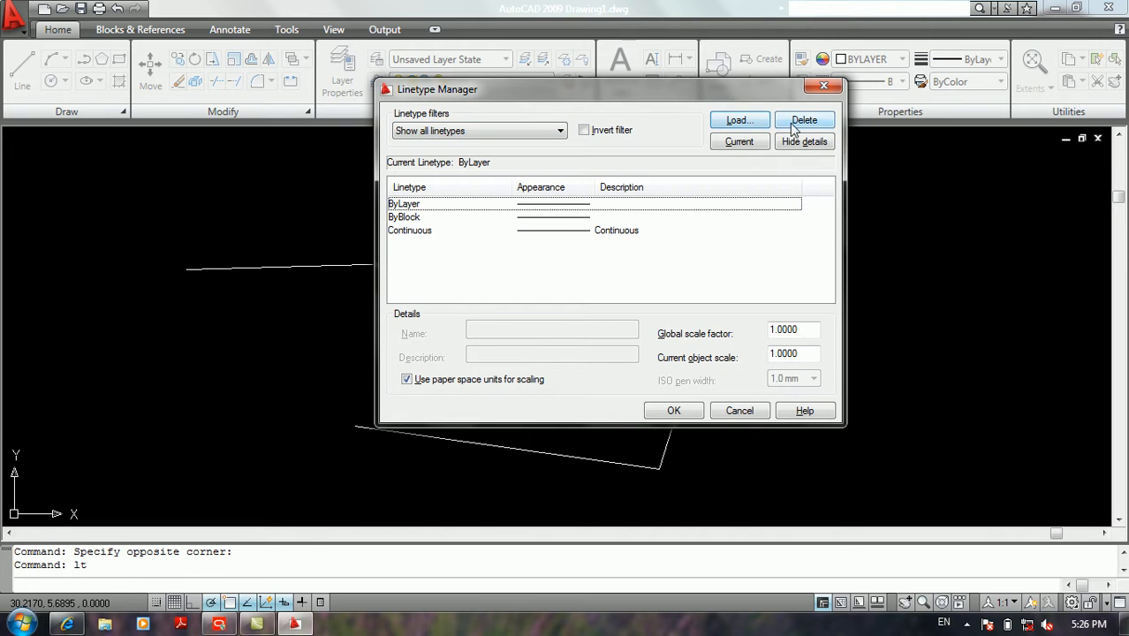
{"action": "left_click", "coordinate": [573, 217]}
{"action": "left_click", "coordinate": [569, 204]}
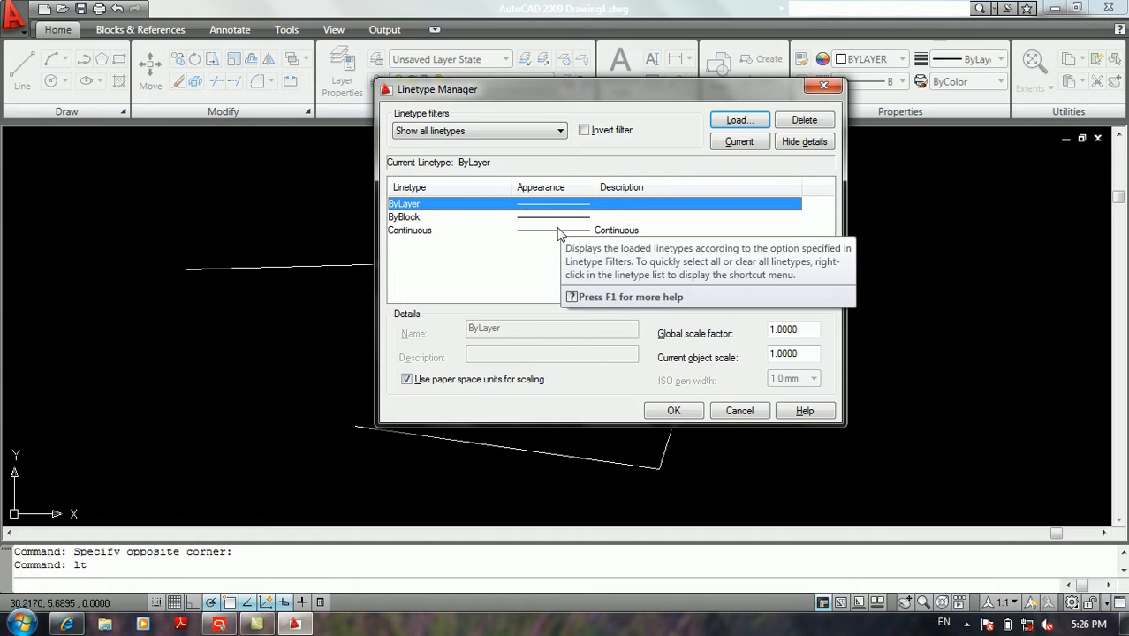
{"action": "left_click", "coordinate": [557, 231]}
{"action": "left_click", "coordinate": [566, 218]}
{"action": "left_click", "coordinate": [566, 205]}
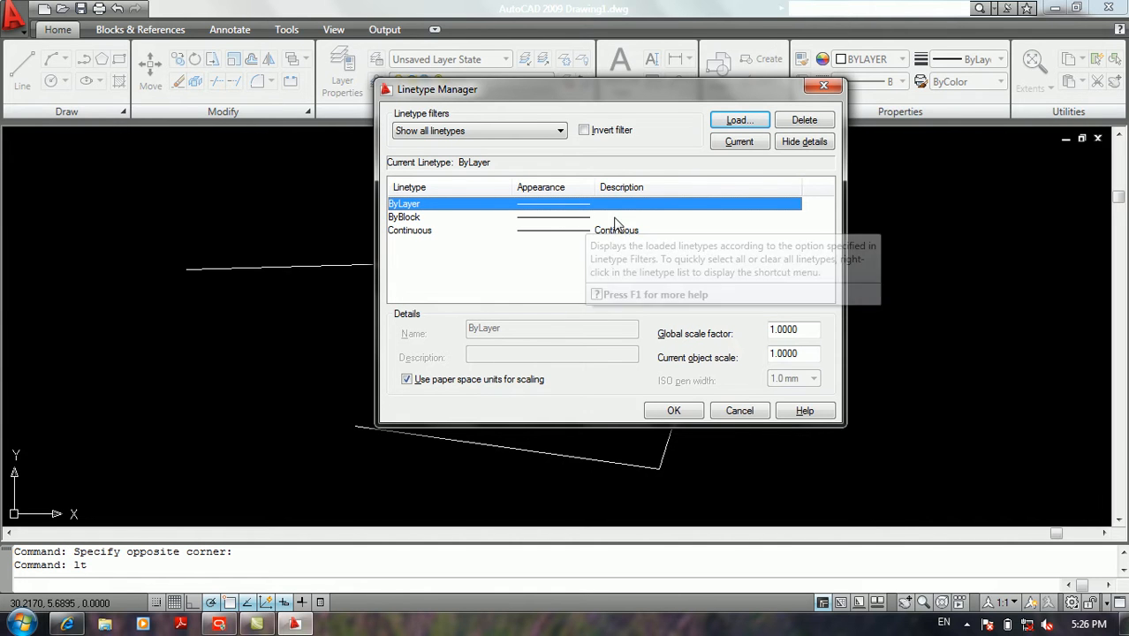
Load the ISO dash linetype ACAD_ISO02W100 from the acad.lin file
{"action": "left_click", "coordinate": [747, 121]}
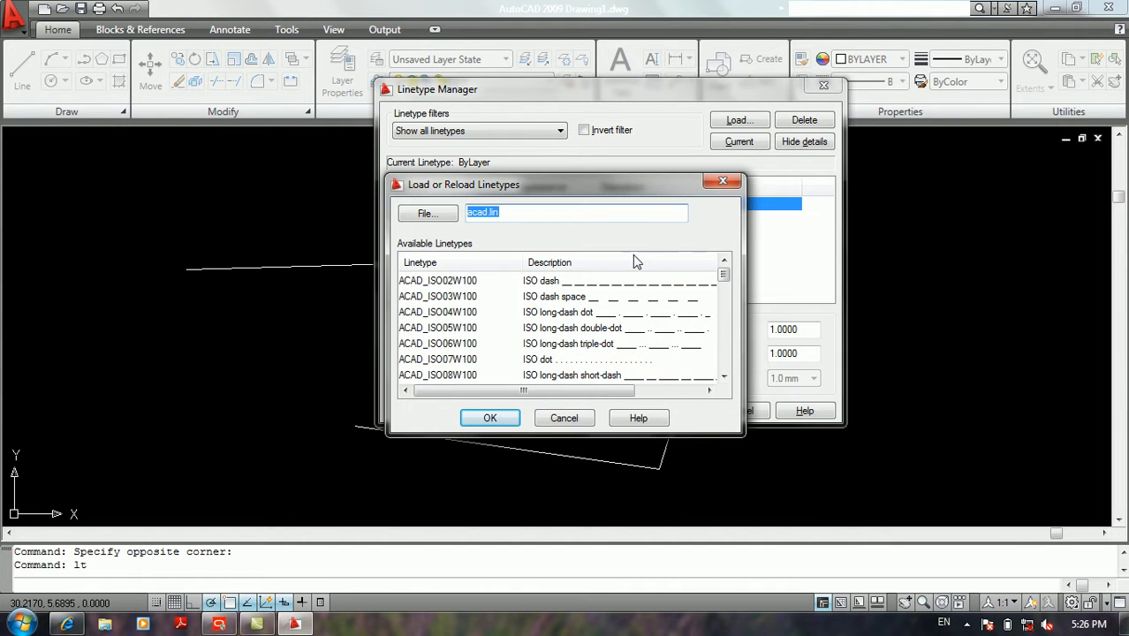
{"action": "left_click", "coordinate": [612, 284]}
{"action": "scroll", "coordinate": [614, 291], "scroll_direction": "down", "scroll_amount": 12}
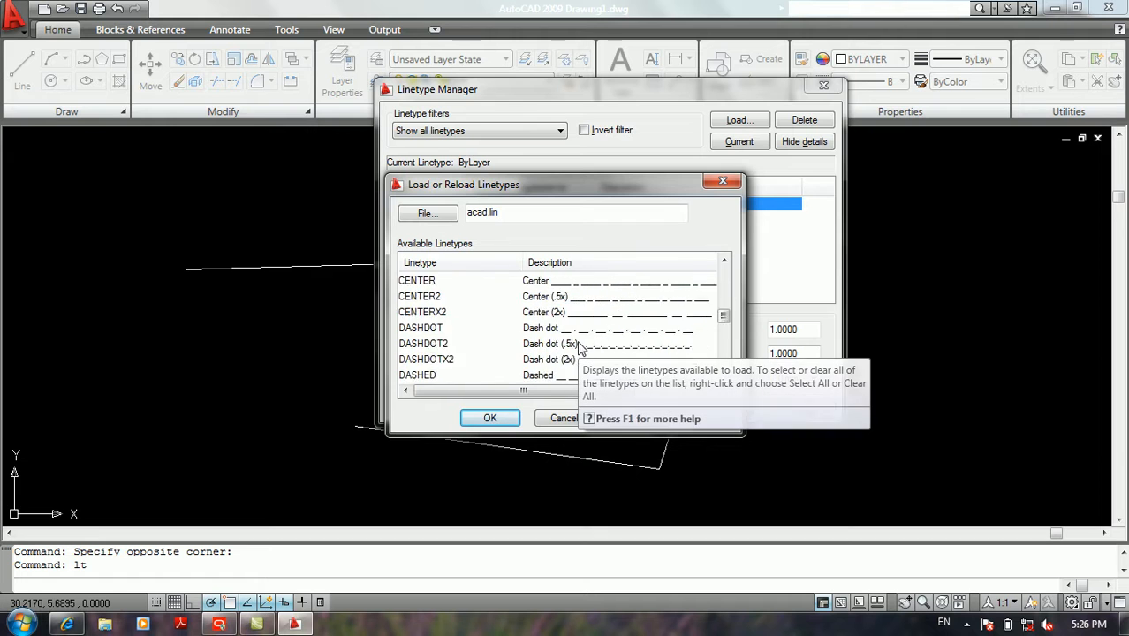
{"action": "scroll", "coordinate": [651, 340], "scroll_direction": "up", "scroll_amount": 12}
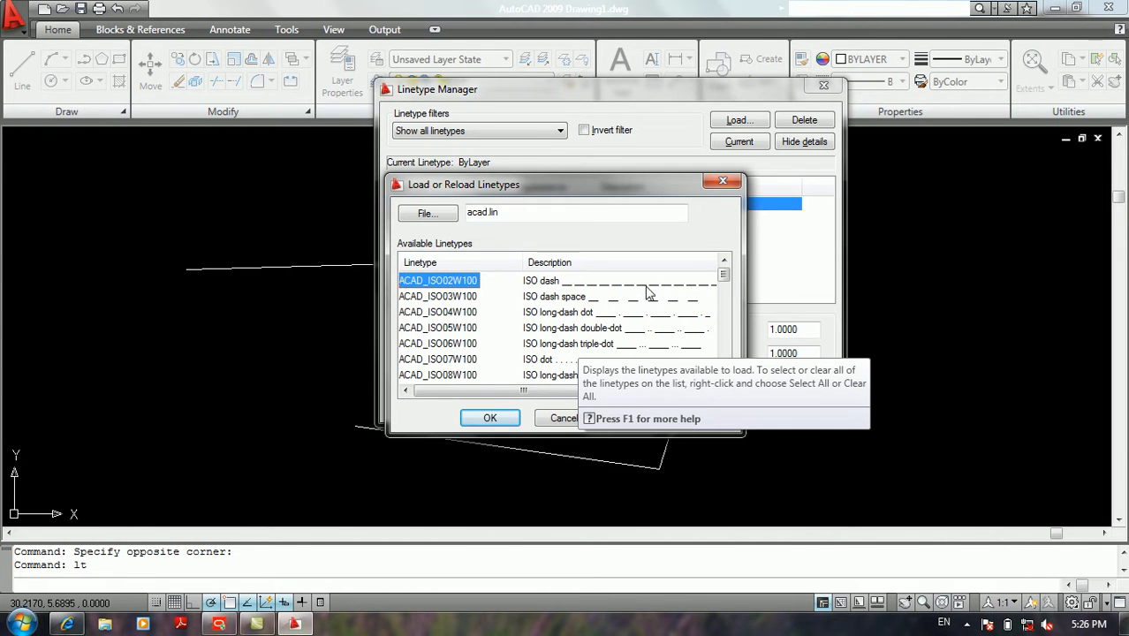
{"action": "left_click", "coordinate": [647, 327]}
{"action": "left_click", "coordinate": [651, 349]}
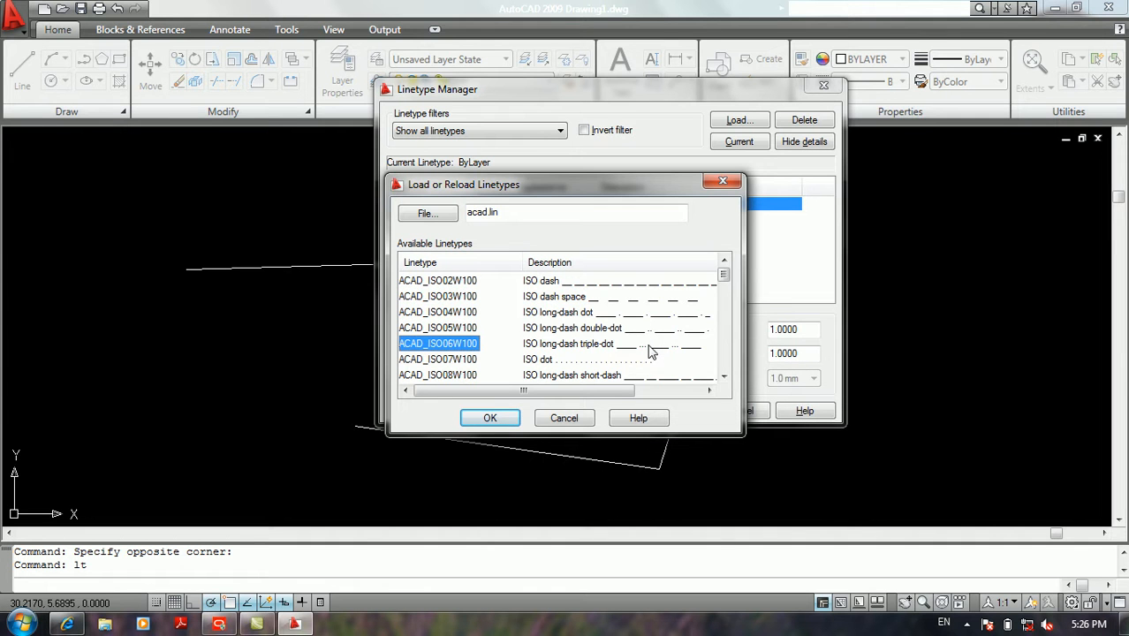
{"action": "left_click", "coordinate": [649, 286]}
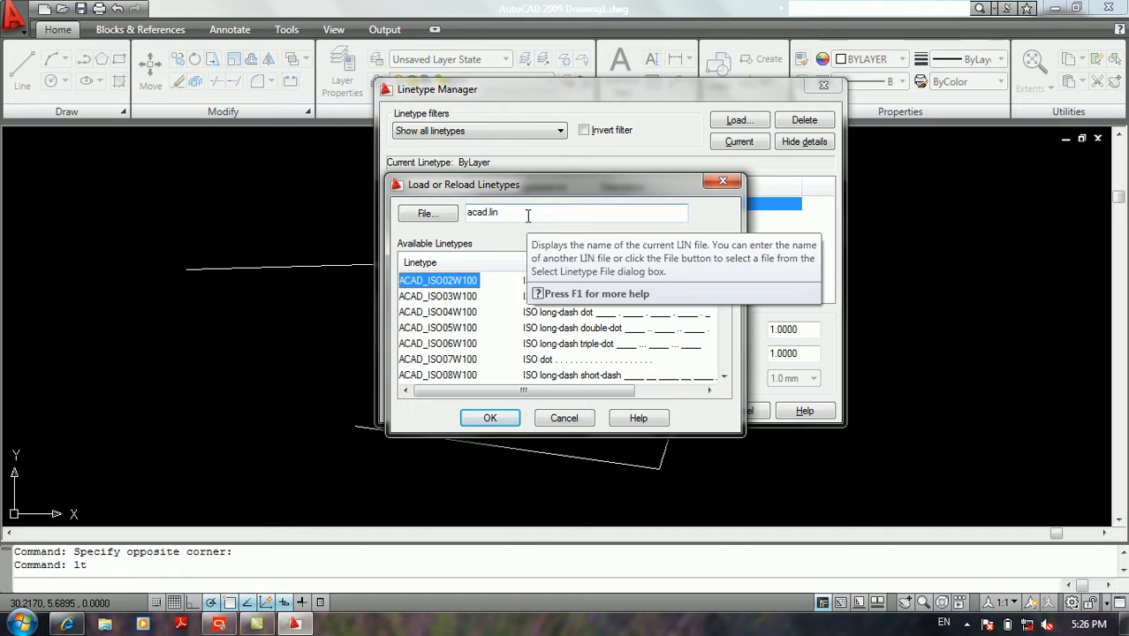
{"action": "left_click", "coordinate": [418, 219]}
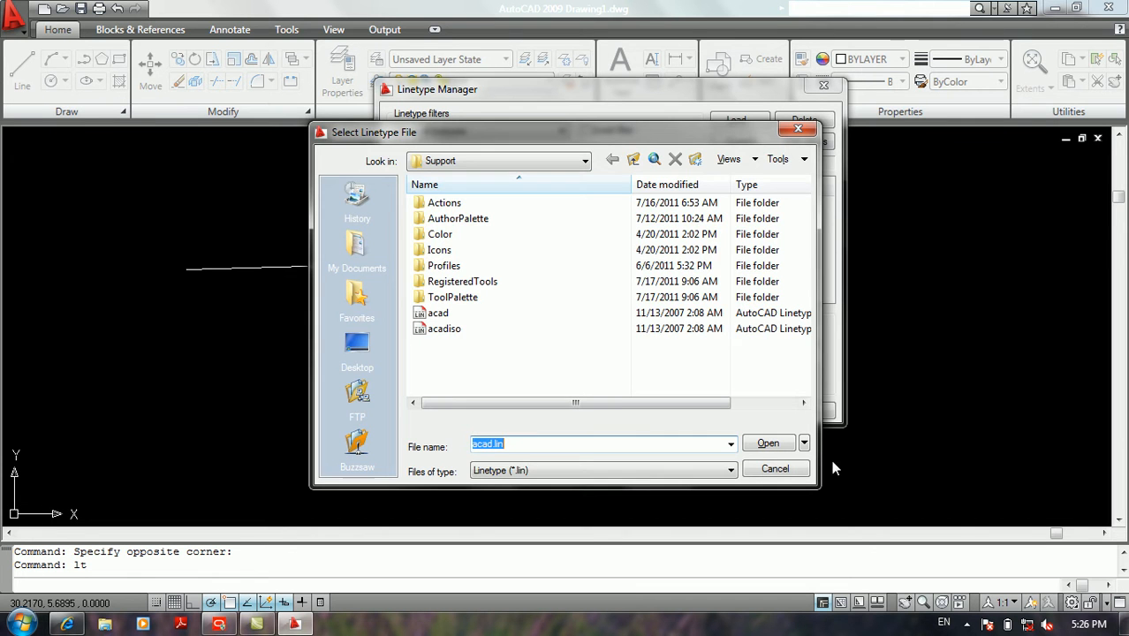
{"action": "left_click", "coordinate": [775, 468]}
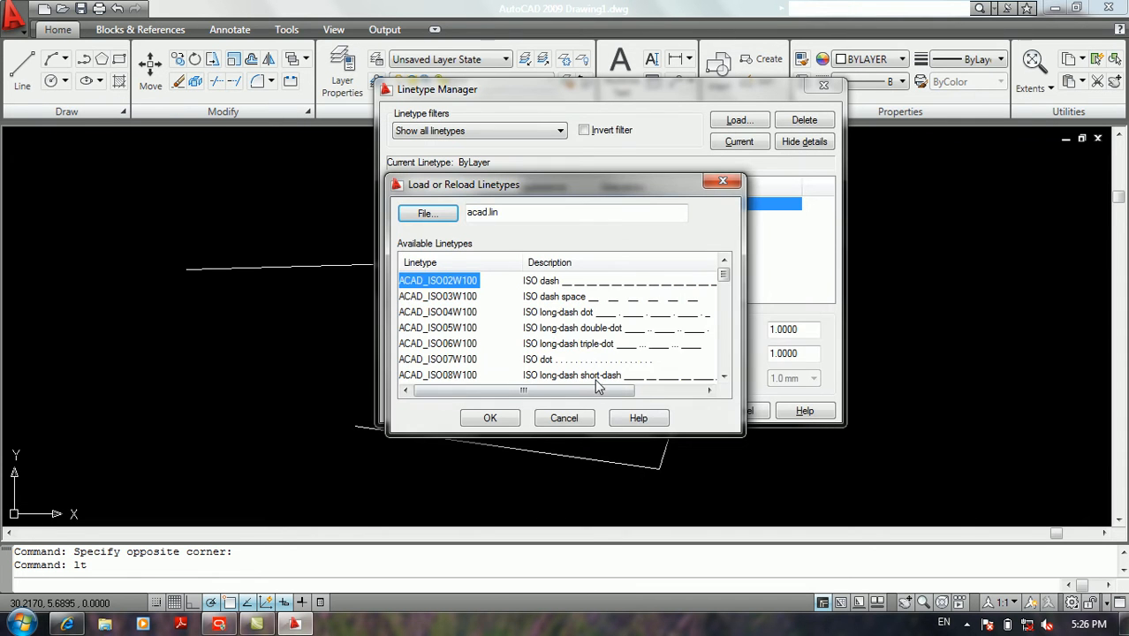
{"action": "left_click", "coordinate": [618, 297]}
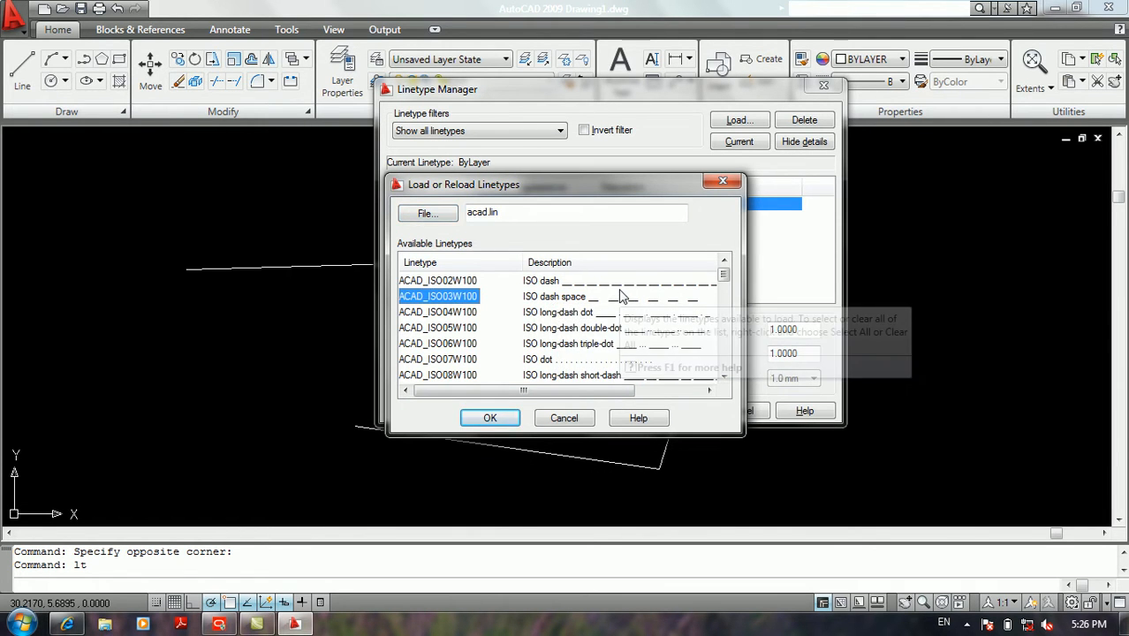
{"action": "left_click", "coordinate": [496, 418]}
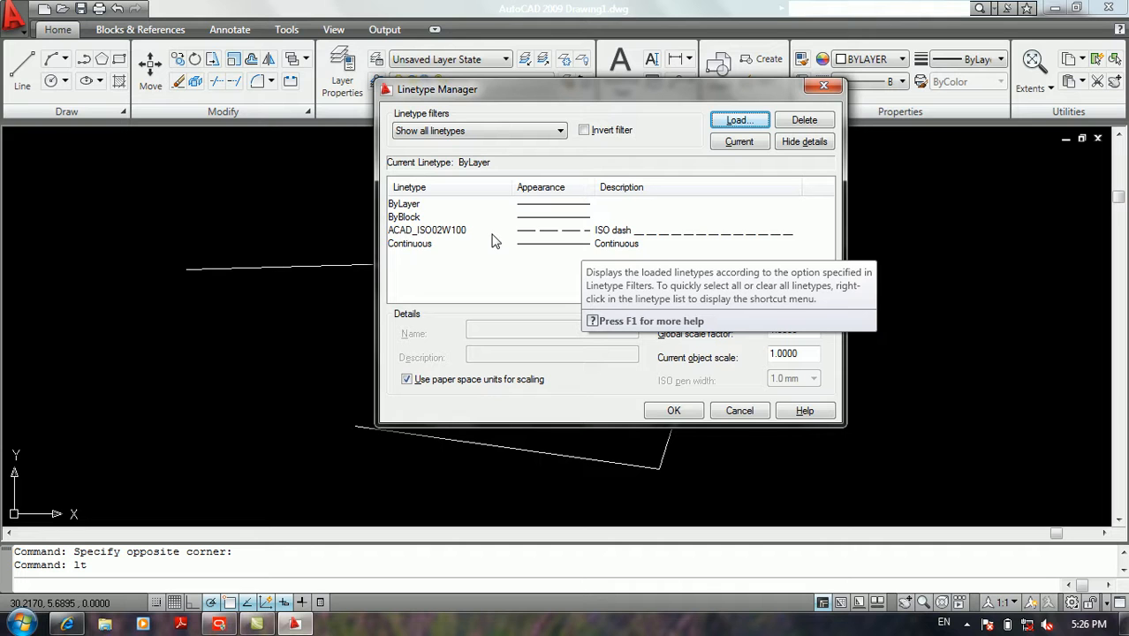
Examine the ACAD_ISO02W100 linetype's name and description, plus the global scale factor and current object scale
{"action": "left_click", "coordinate": [574, 233]}
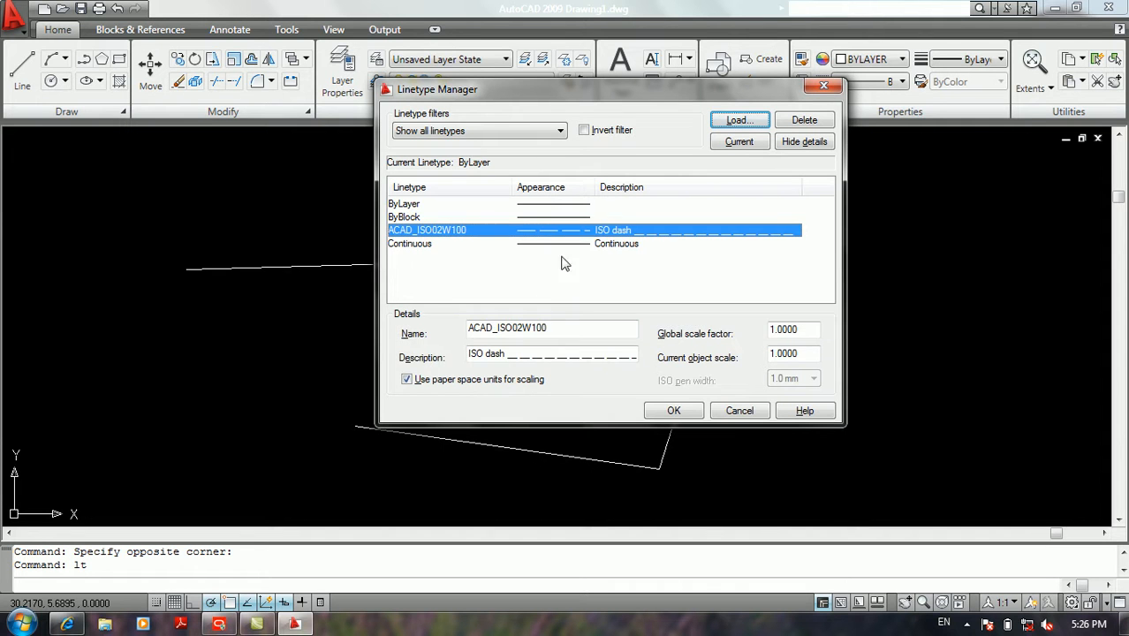
{"action": "left_click_drag", "start_coordinate": [559, 327], "coordinate": [399, 330]}
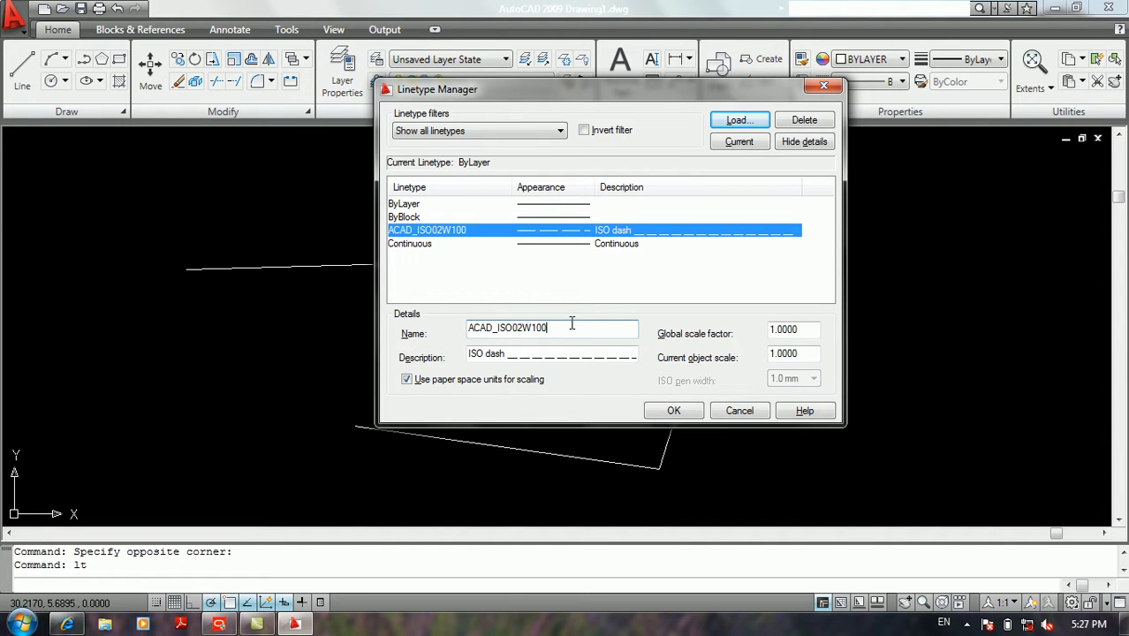
{"action": "left_click_drag", "start_coordinate": [538, 354], "coordinate": [483, 352]}
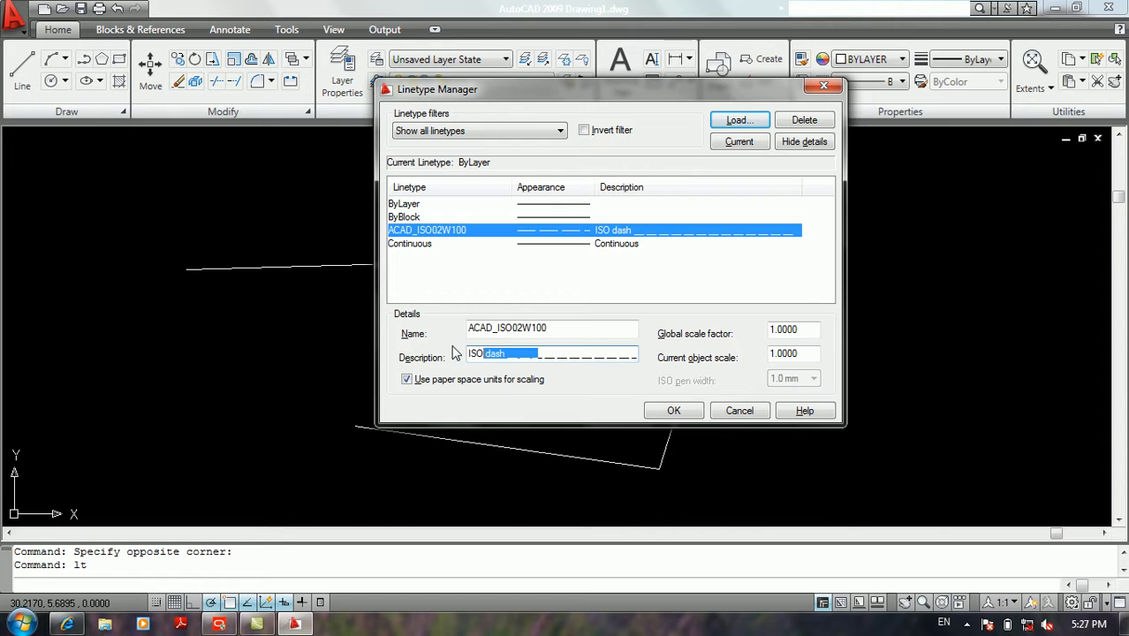
{"action": "left_click", "coordinate": [561, 355]}
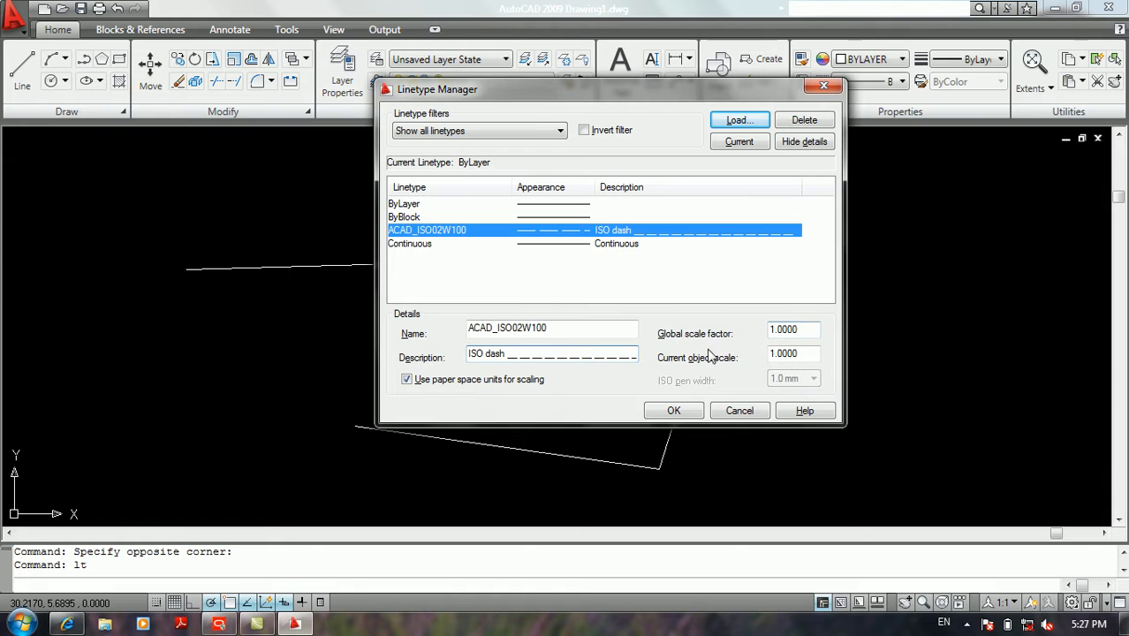
{"action": "double_click", "coordinate": [780, 331]}
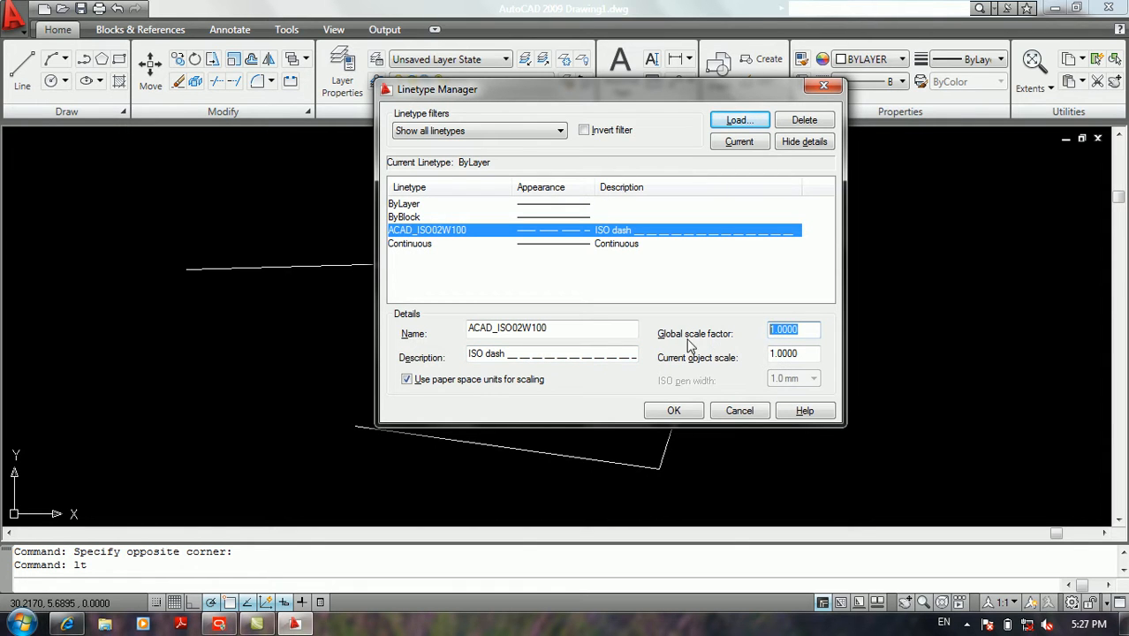
{"action": "left_click_drag", "start_coordinate": [803, 331], "coordinate": [732, 340]}
{"action": "left_click_drag", "start_coordinate": [797, 354], "coordinate": [761, 355]}
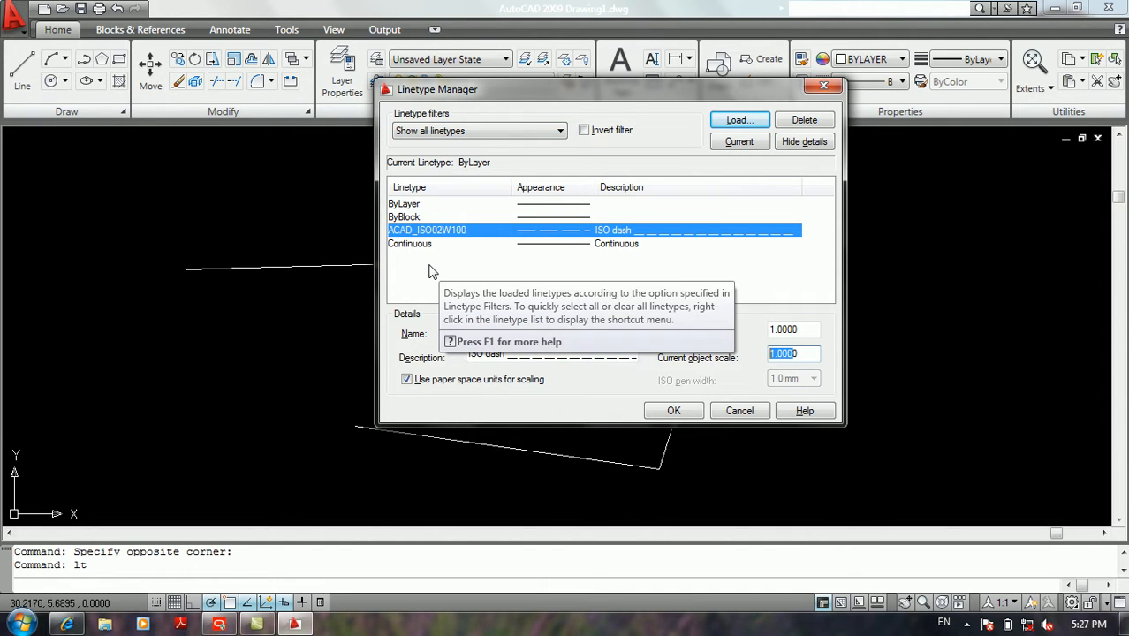
Filter the linetype list by used linetypes and by Xref dependent linetypes, then show all linetypes again
{"action": "left_click", "coordinate": [521, 131]}
{"action": "left_click", "coordinate": [478, 157]}
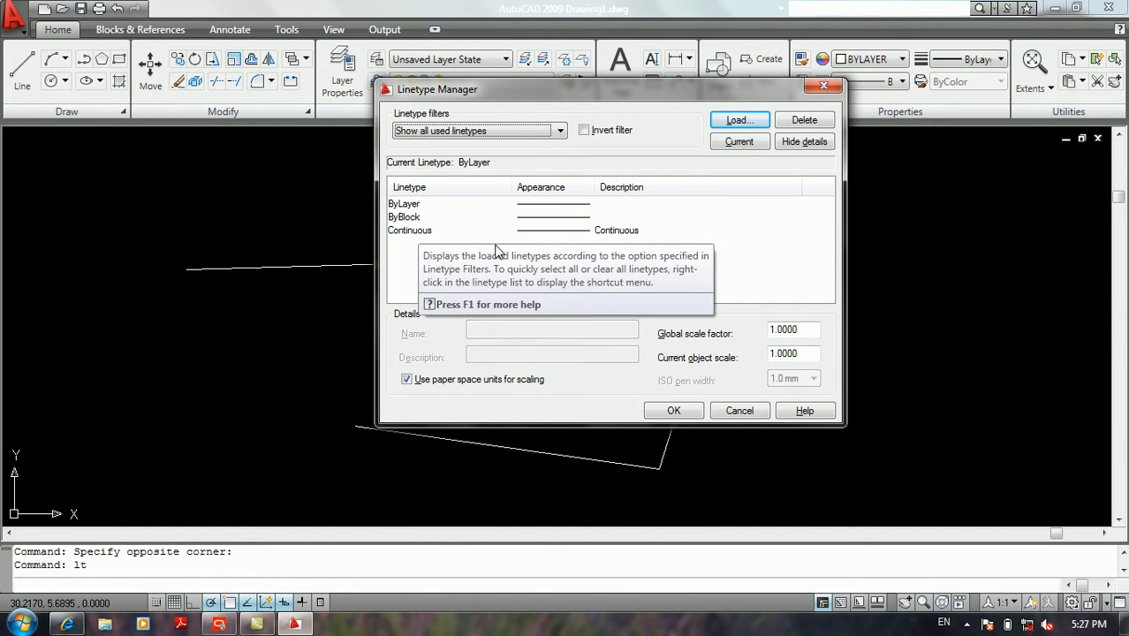
{"action": "left_click", "coordinate": [494, 131]}
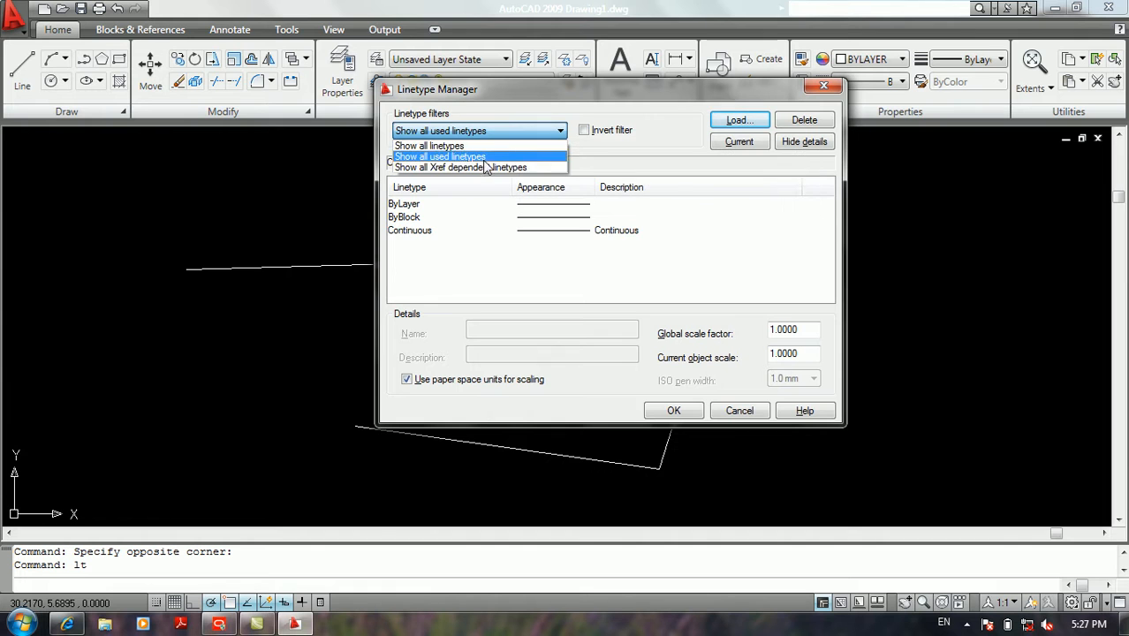
{"action": "left_click", "coordinate": [482, 167]}
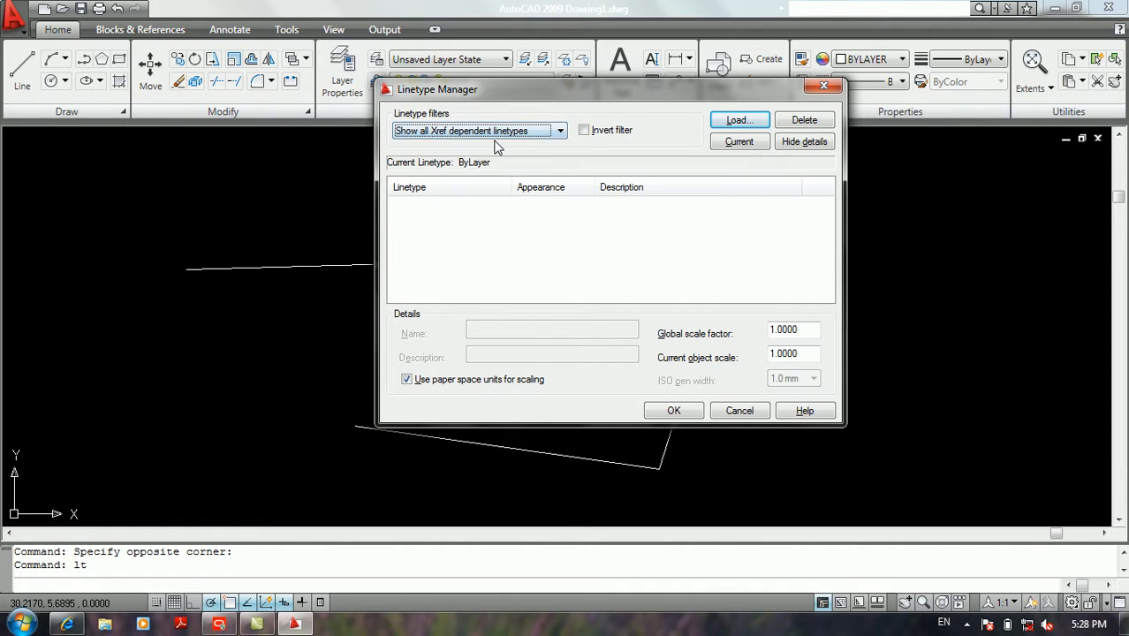
{"action": "left_click", "coordinate": [523, 133]}
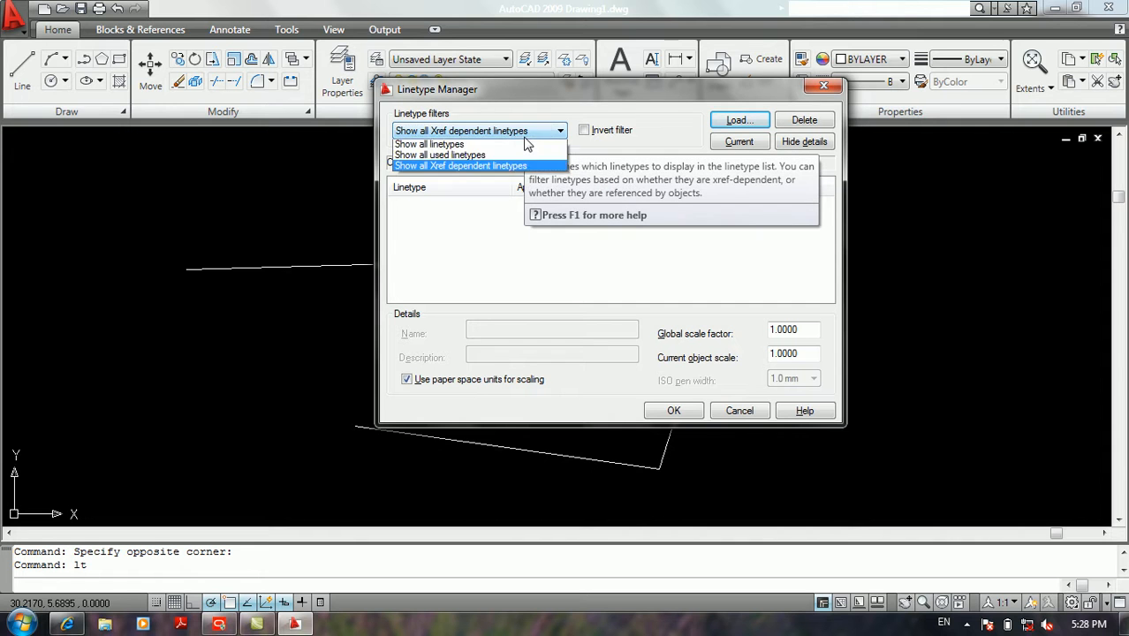
{"action": "left_click", "coordinate": [495, 156]}
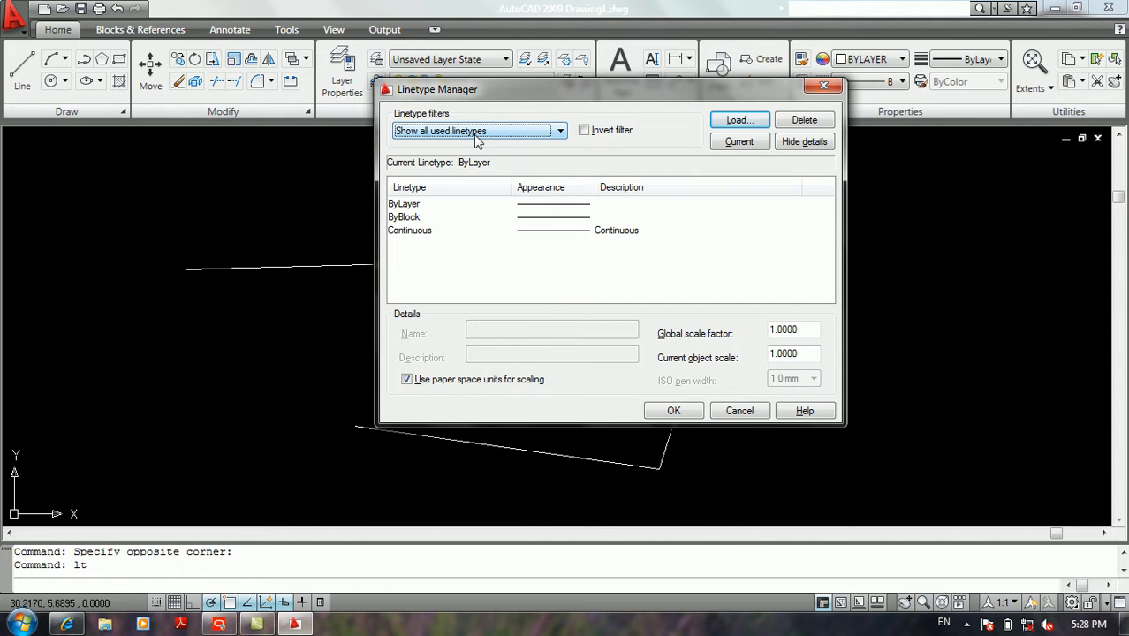
{"action": "left_click", "coordinate": [462, 135]}
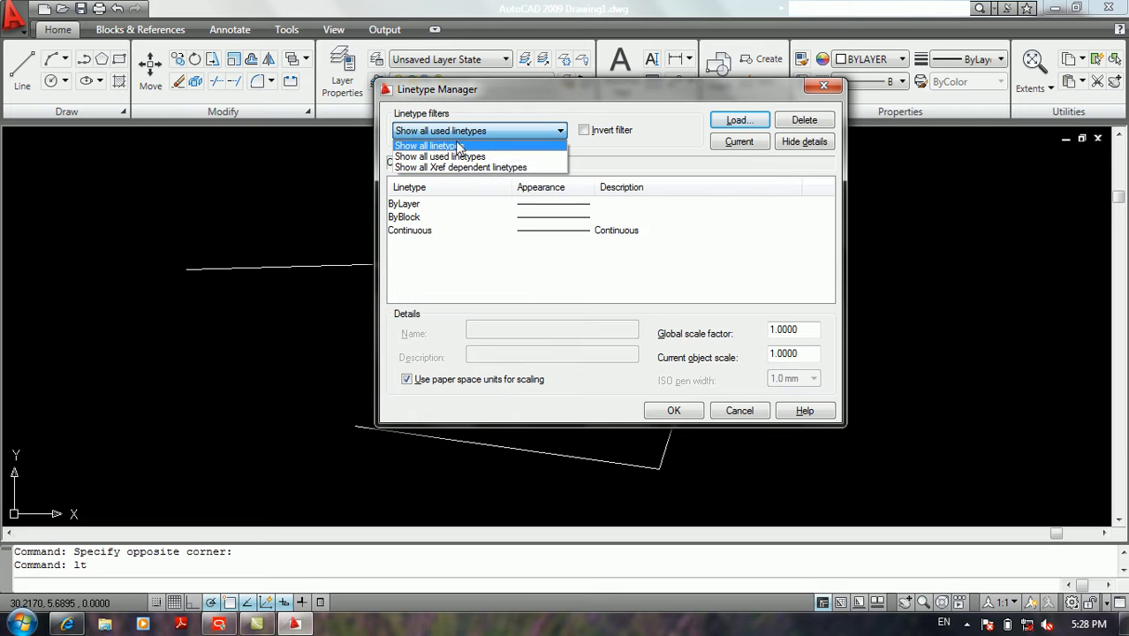
{"action": "left_click", "coordinate": [458, 147]}
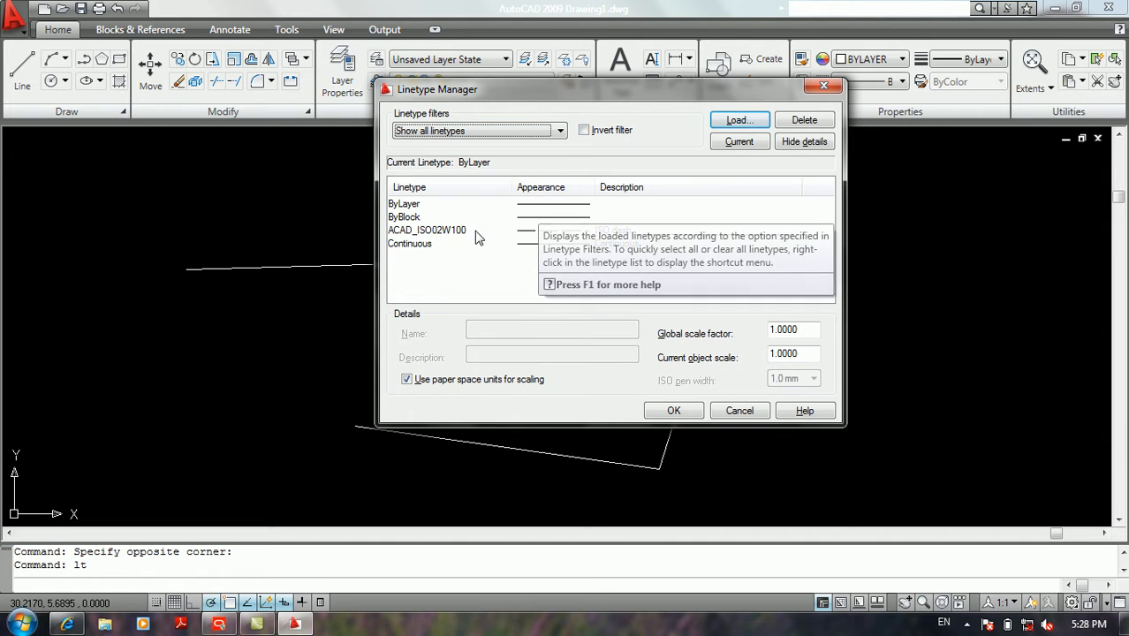
Compare the list of used linetypes with the filter inverted and not inverted, and return to showing all linetypes uninverted
{"action": "left_click", "coordinate": [583, 131]}
{"action": "left_click", "coordinate": [562, 131]}
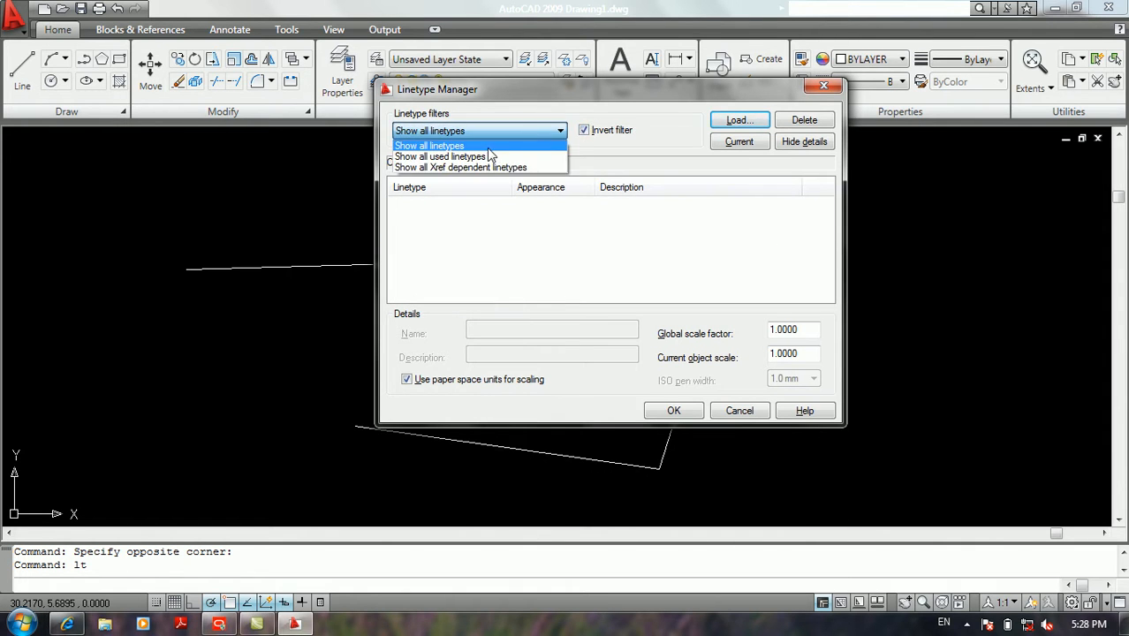
{"action": "left_click", "coordinate": [468, 156]}
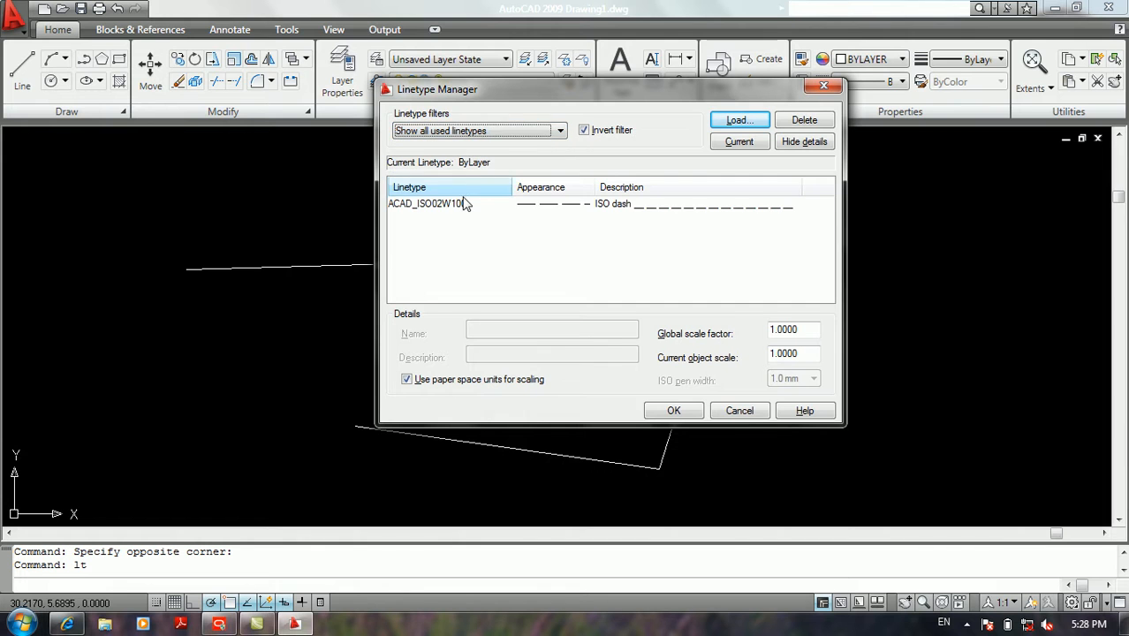
{"action": "left_click", "coordinate": [583, 131]}
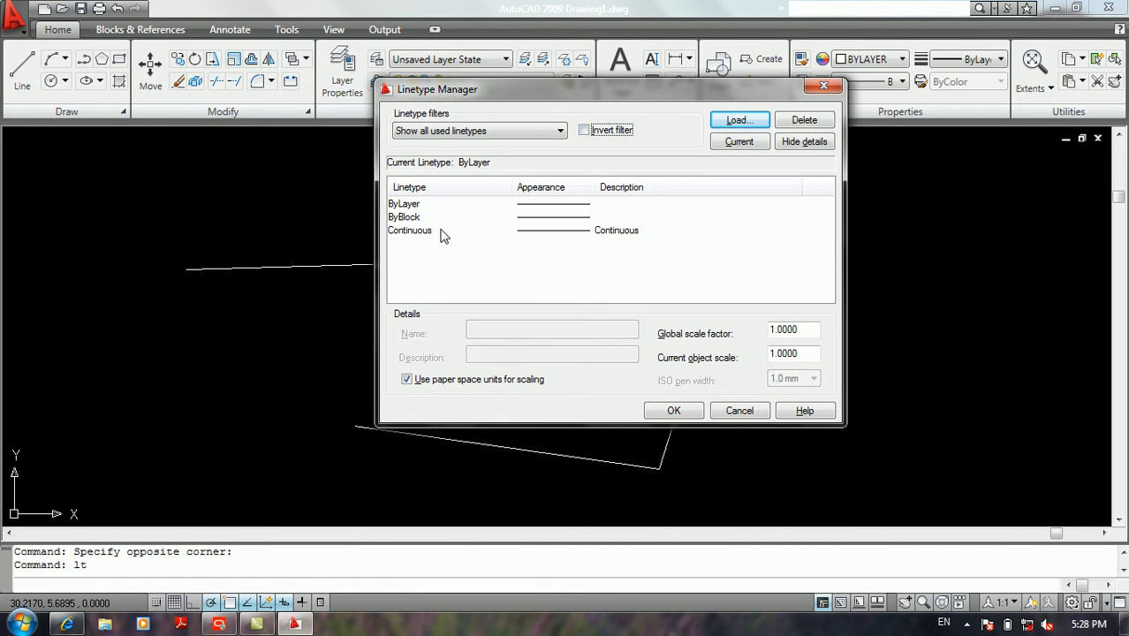
{"action": "left_click", "coordinate": [585, 131]}
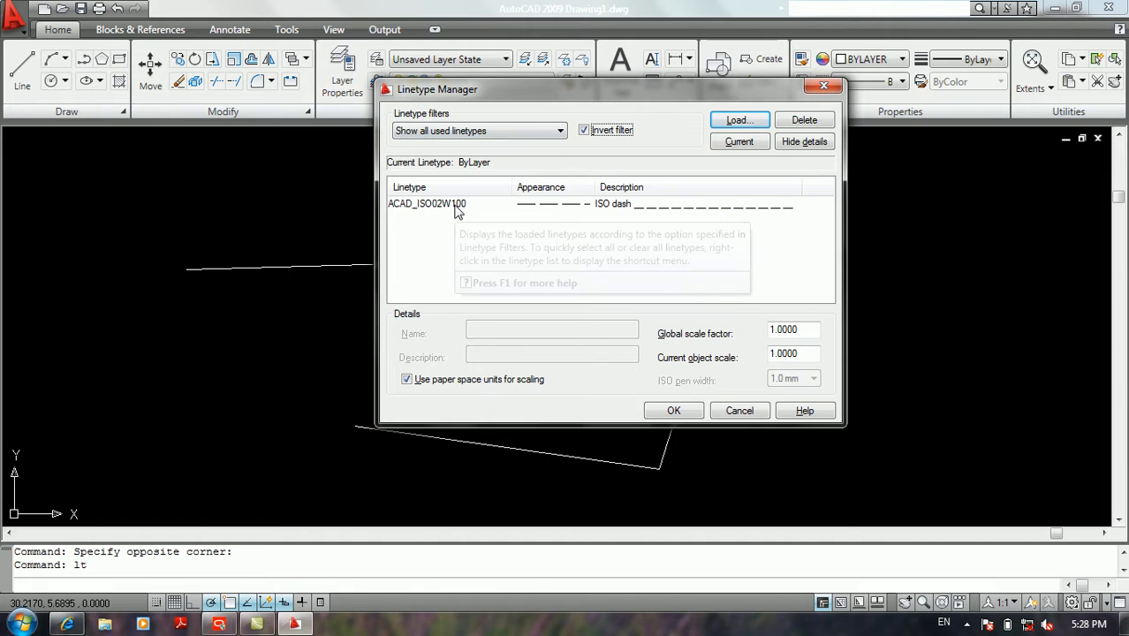
{"action": "left_click", "coordinate": [583, 130]}
{"action": "left_click", "coordinate": [532, 132]}
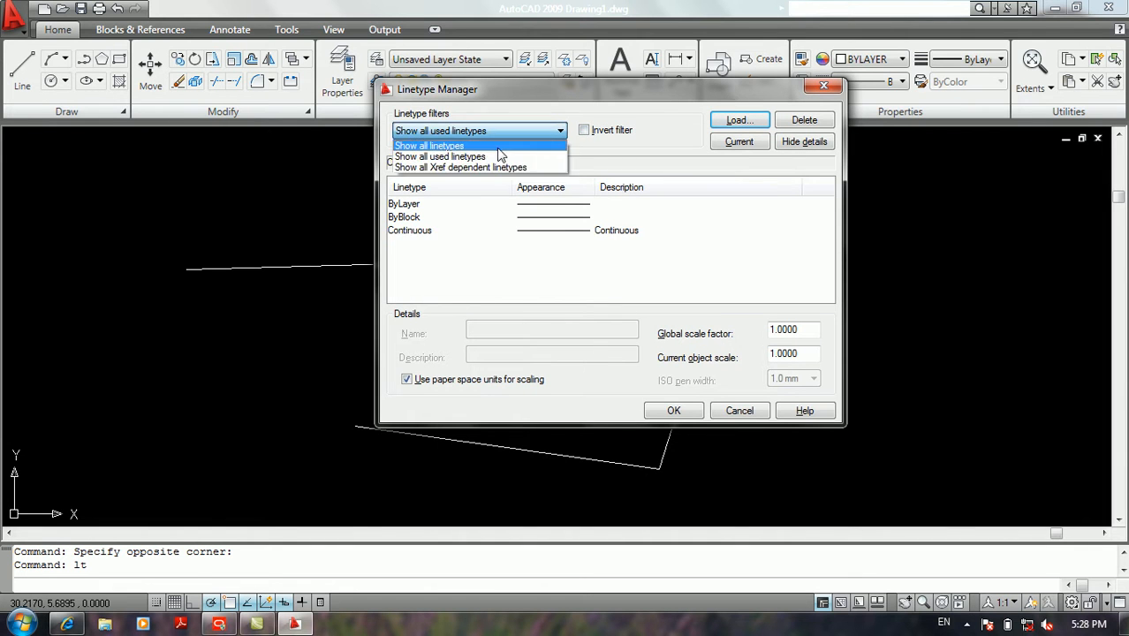
{"action": "left_click", "coordinate": [500, 146]}
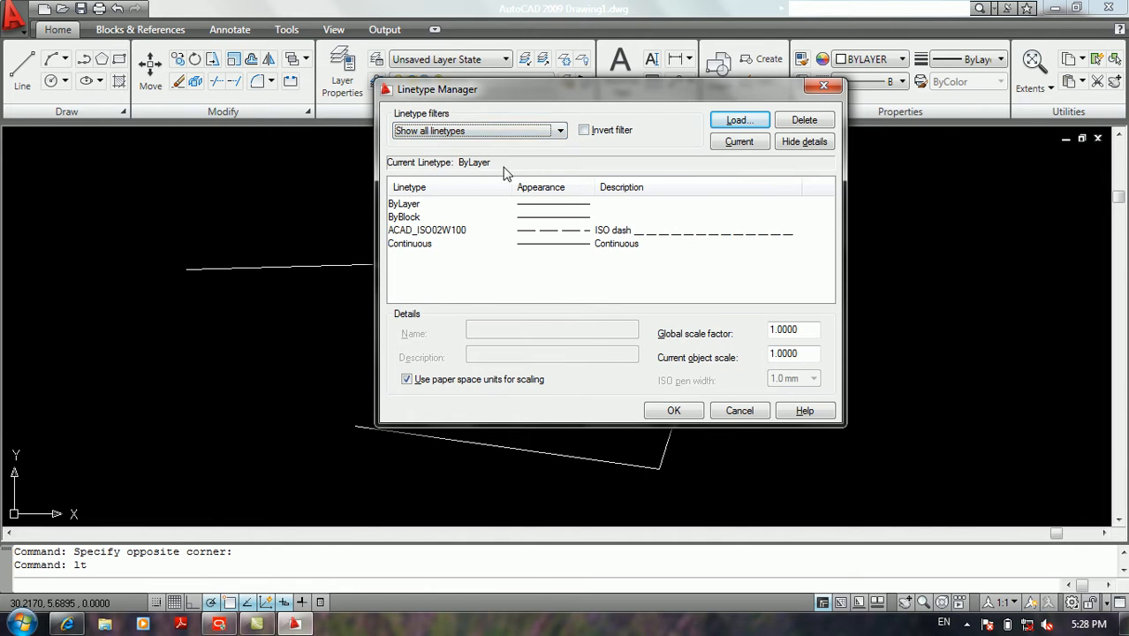
Accept the Linetype Manager settings and make ACAD_ISO02W100 the current linetype for new objects
{"action": "left_click", "coordinate": [669, 411]}
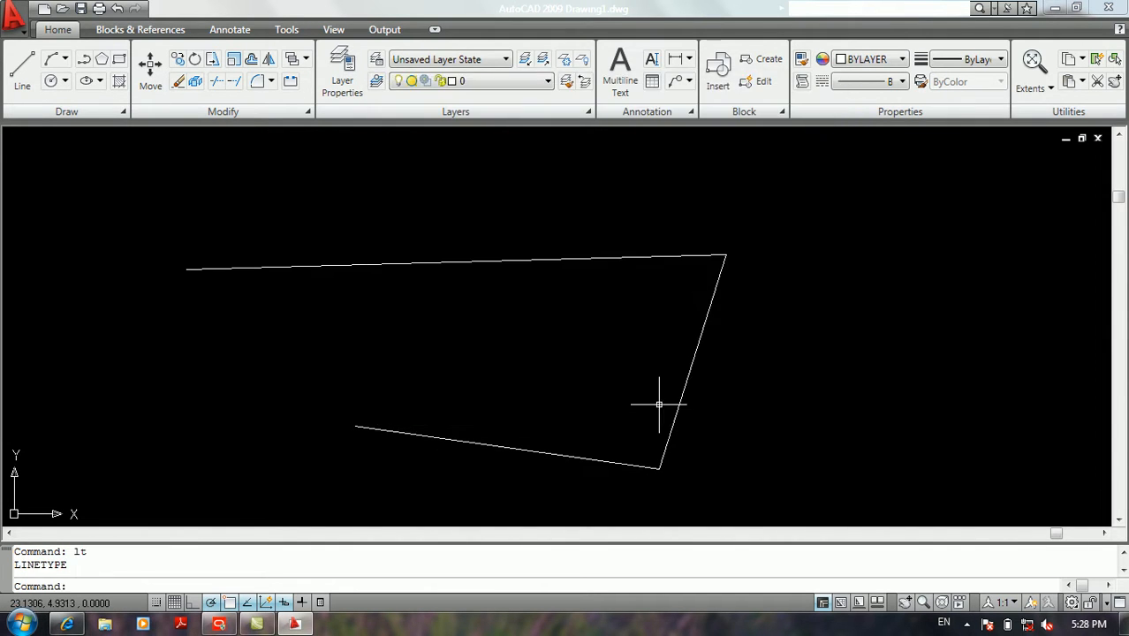
{"action": "left_click", "coordinate": [625, 230]}
{"action": "left_click", "coordinate": [610, 231]}
{"action": "left_click", "coordinate": [624, 209]}
{"action": "left_click", "coordinate": [607, 226]}
{"action": "left_click", "coordinate": [608, 226]}
{"action": "left_click", "coordinate": [595, 216]}
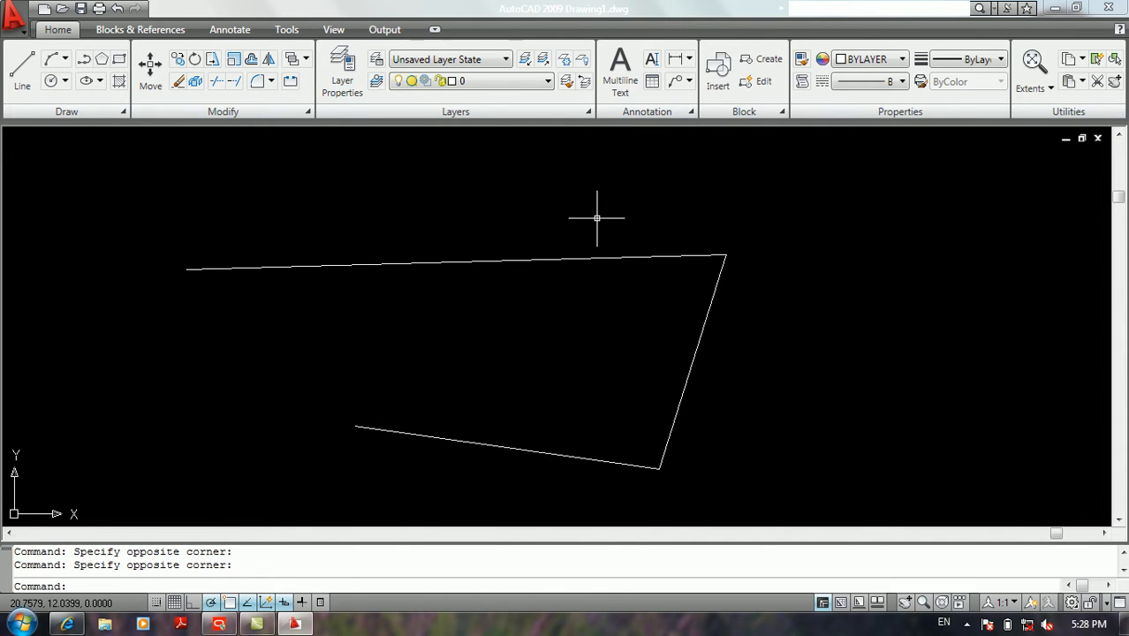
{"action": "left_click", "coordinate": [898, 82]}
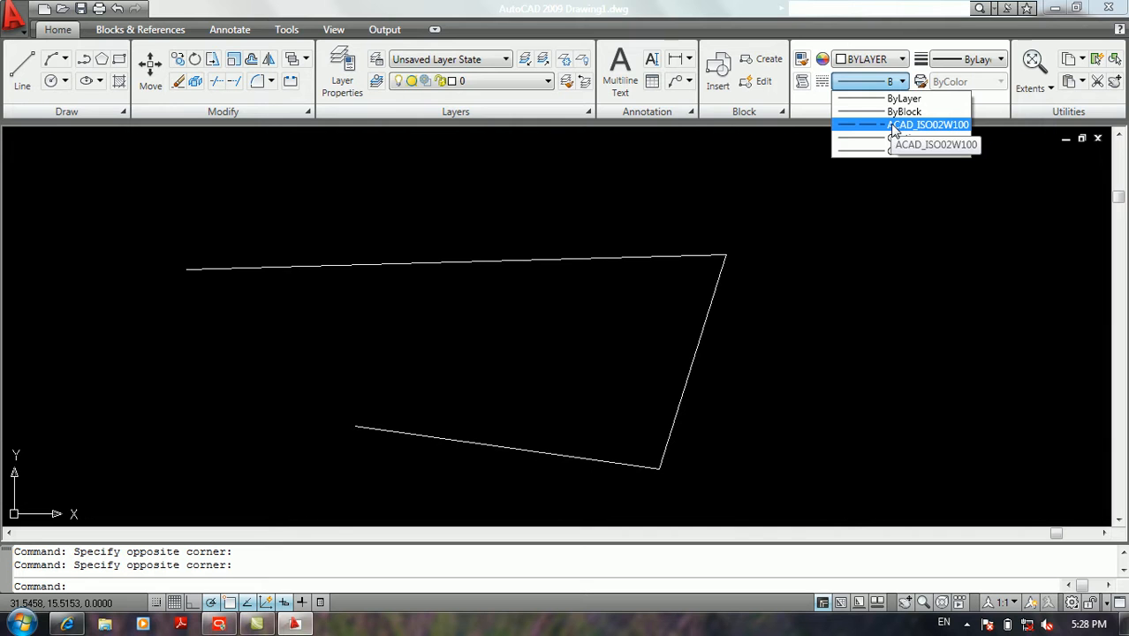
{"action": "left_click", "coordinate": [894, 125]}
Draw an open outline of four connected lines, about 10 units wide, to the right of the existing lines
{"action": "middle_click_drag", "start_coordinate": [802, 277], "coordinate": [499, 299]}
{"action": "type", "text": "l"}
{"action": "key", "text": "Return"}
{"action": "left_click", "coordinate": [528, 239]}
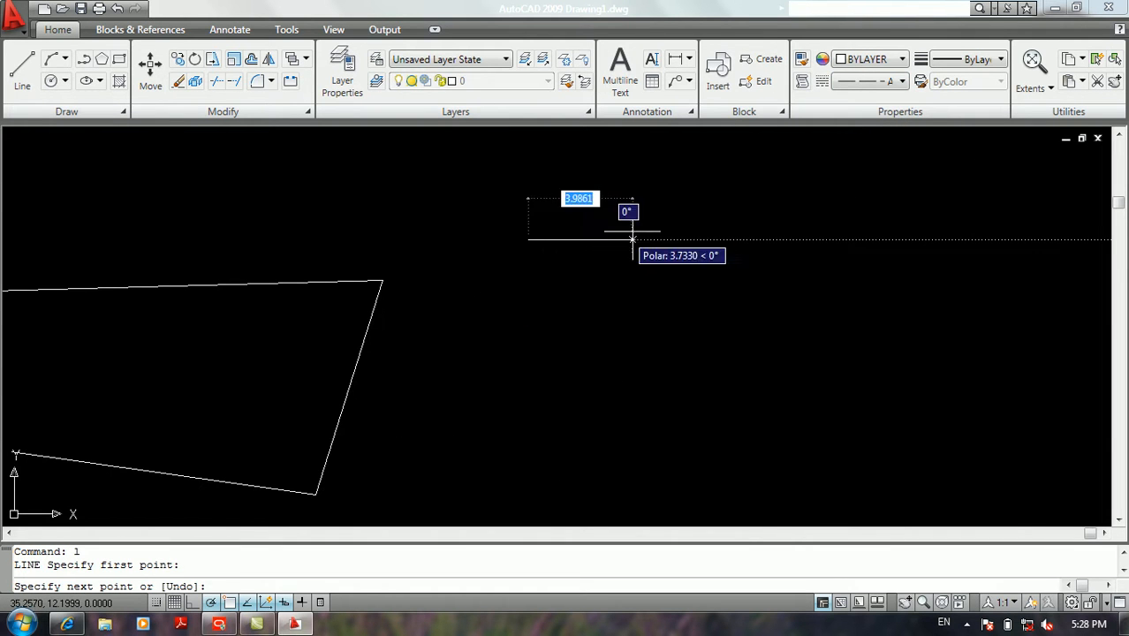
{"action": "left_click", "coordinate": [796, 238]}
{"action": "left_click", "coordinate": [788, 357]}
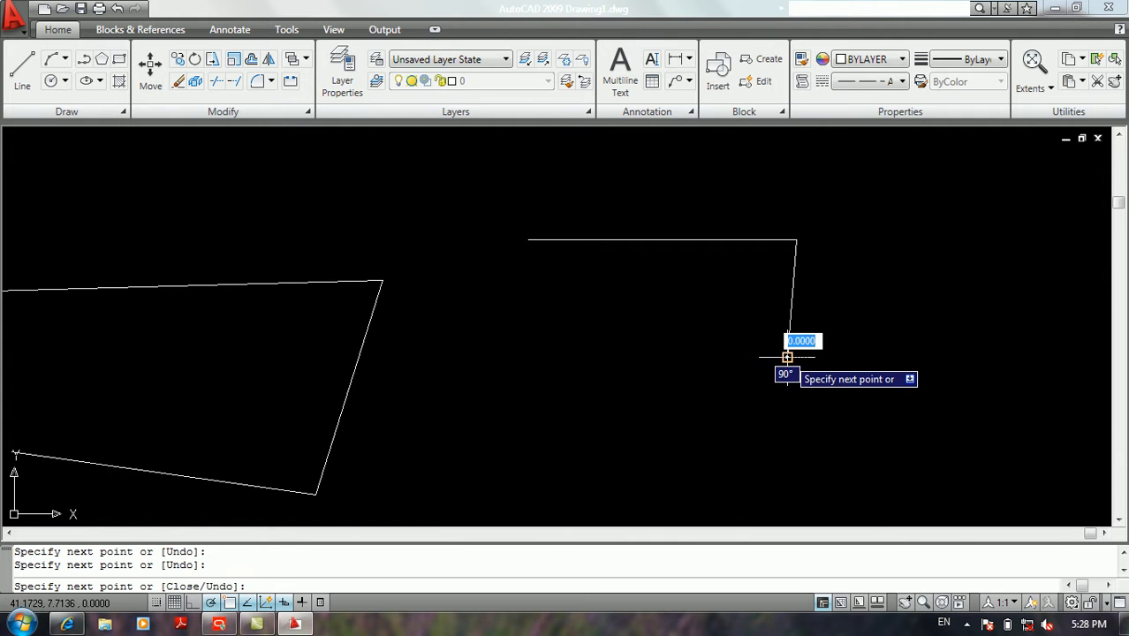
{"action": "left_click", "coordinate": [529, 357]}
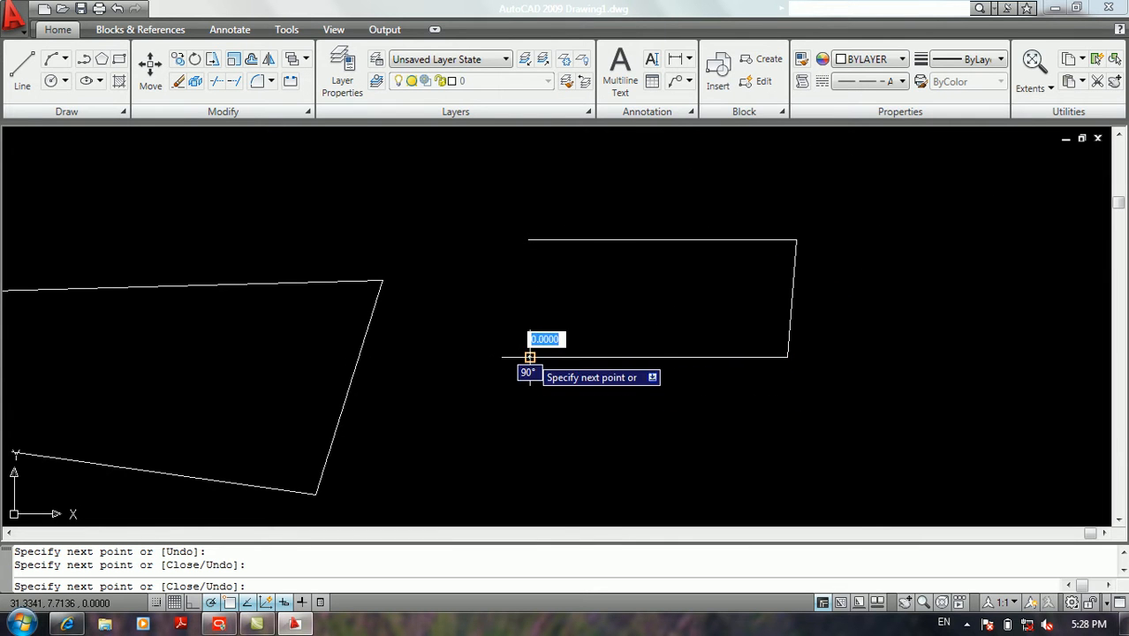
{"action": "left_click", "coordinate": [455, 233]}
{"action": "key", "text": "Return"}
Inspect the new four-line outline at close range and from afar for the ISO dash pattern
{"action": "scroll", "coordinate": [605, 233], "scroll_direction": "up", "scroll_amount": 15}
{"action": "scroll", "coordinate": [605, 233], "scroll_direction": "down", "scroll_amount": 16}
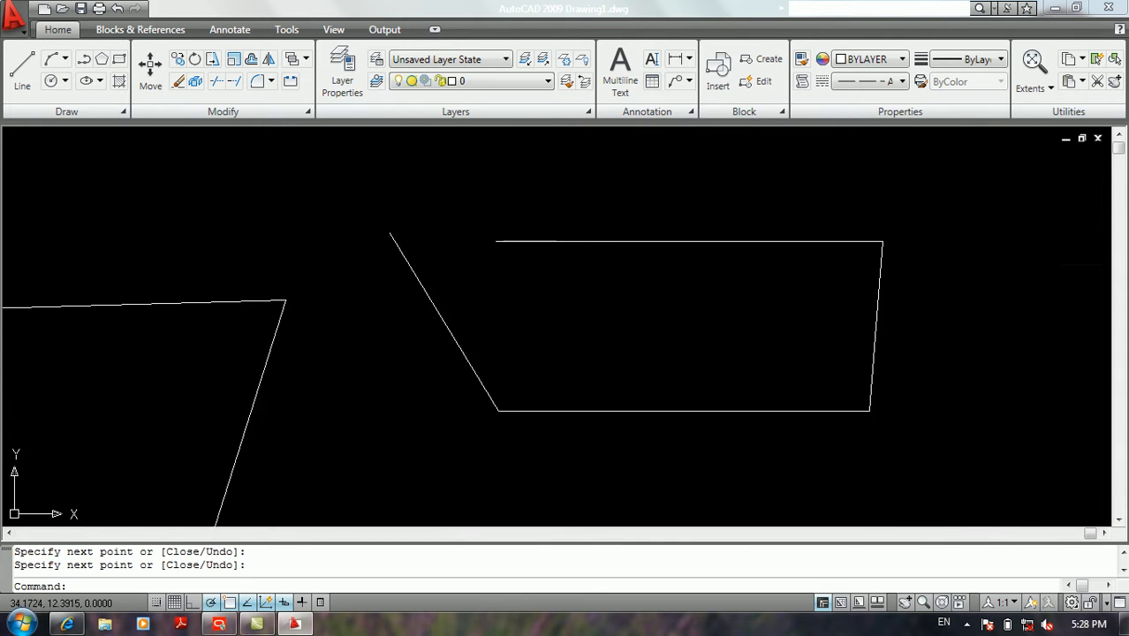
{"action": "mouse_move", "coordinate": [568, 287]}
{"action": "middle_mouse_down"}
{"action": "mouse_move", "coordinate": [663, 284]}
{"action": "mouse_move", "coordinate": [577, 290]}
{"action": "mouse_move", "coordinate": [619, 273]}
{"action": "mouse_move", "coordinate": [589, 269]}
{"action": "middle_mouse_up"}
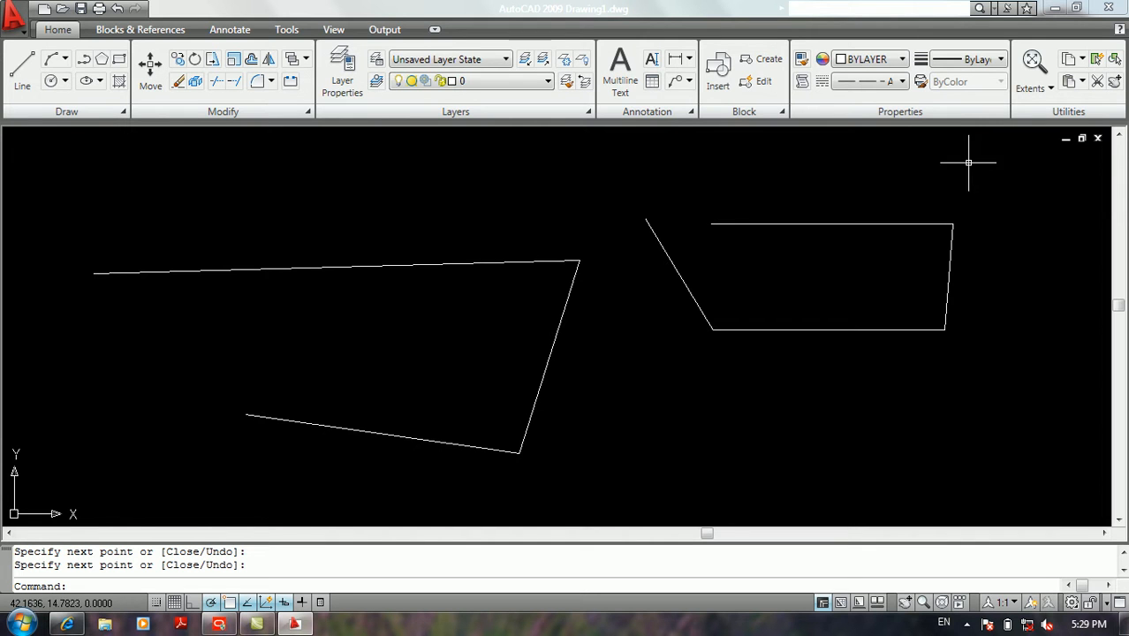
{"action": "scroll", "coordinate": [813, 220], "scroll_direction": "up", "scroll_amount": 3}
{"action": "scroll", "coordinate": [689, 207], "scroll_direction": "up", "scroll_amount": 5}
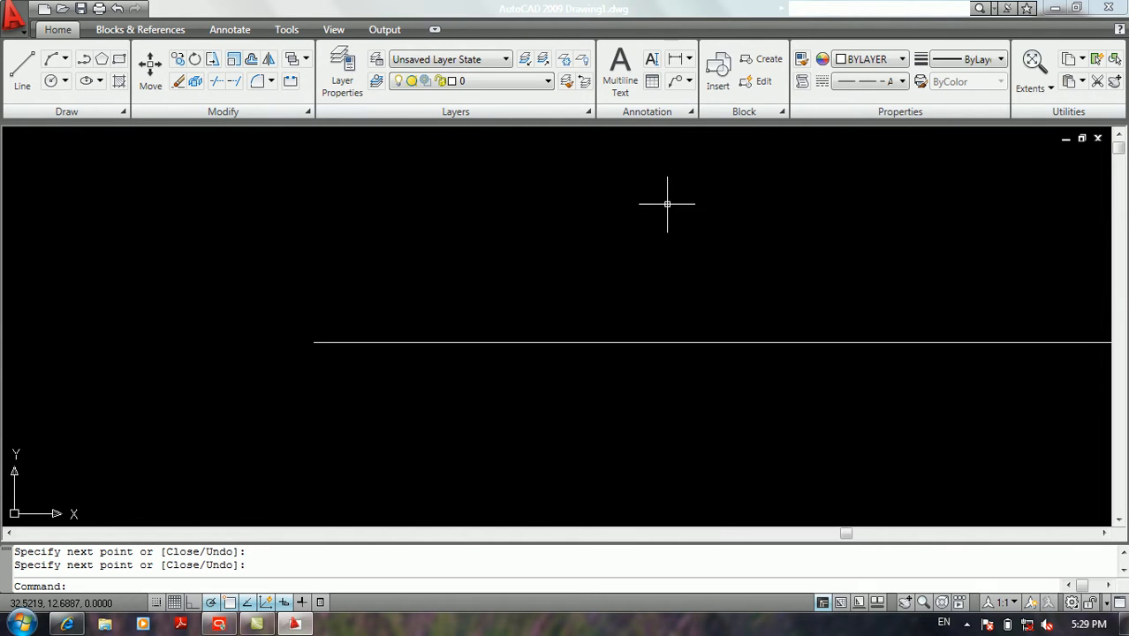
{"action": "scroll", "coordinate": [599, 227], "scroll_direction": "up", "scroll_amount": 5}
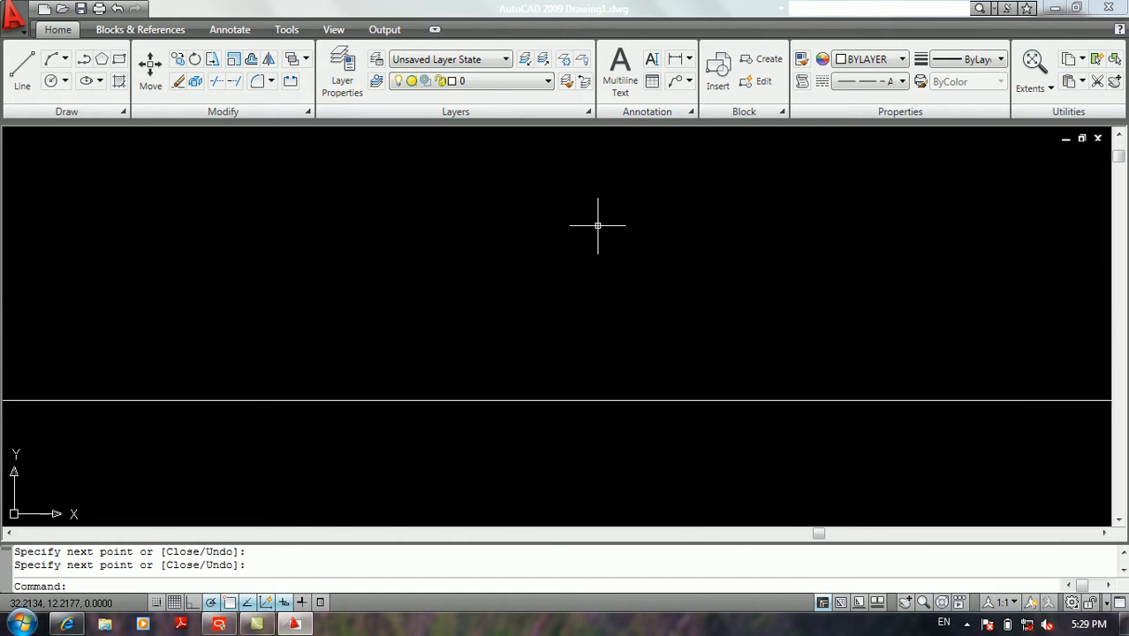
{"action": "scroll", "coordinate": [466, 401], "scroll_direction": "up", "scroll_amount": 2}
{"action": "scroll", "coordinate": [472, 390], "scroll_direction": "down", "scroll_amount": 5}
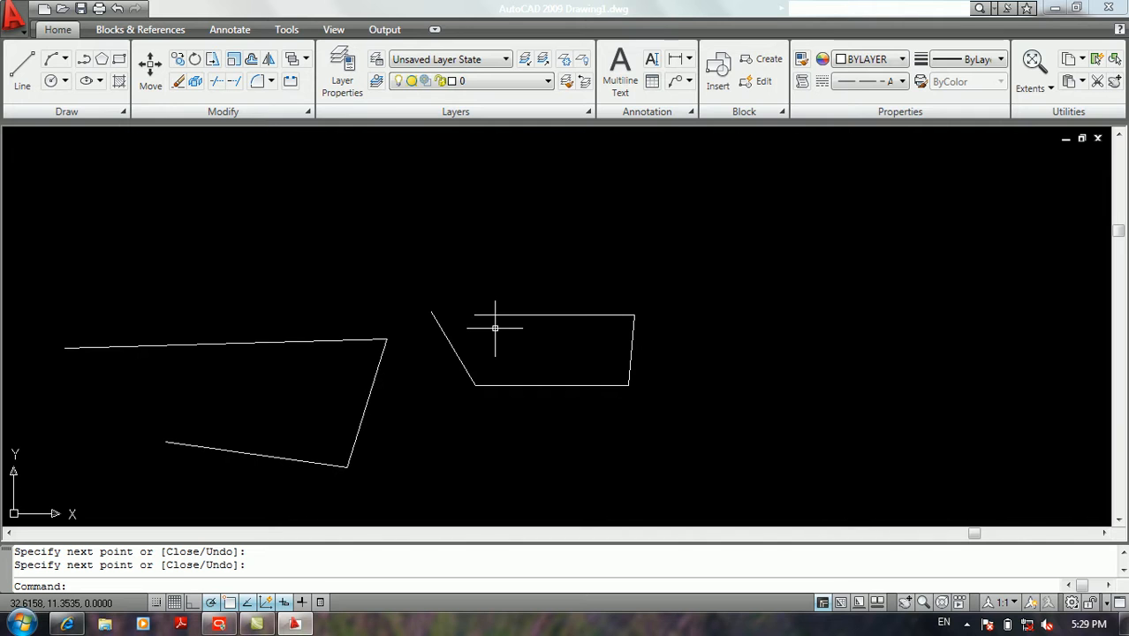
Set the global linetype scale factor (LTSCALE) to 0.2
{"action": "type", "text": "lts"}
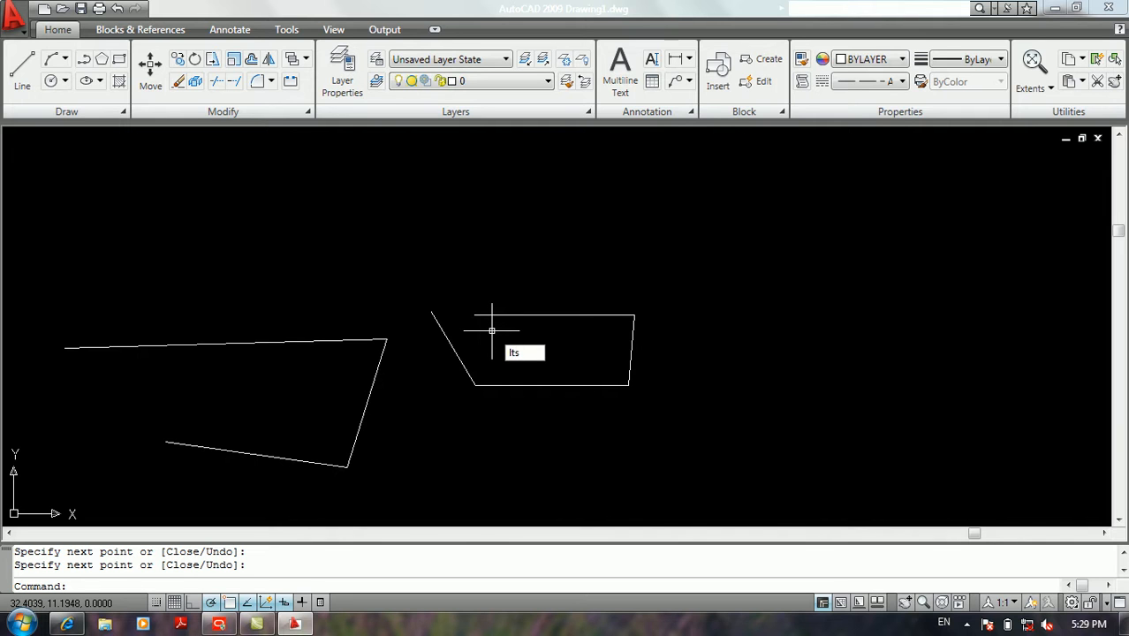
{"action": "key", "text": "Return"}
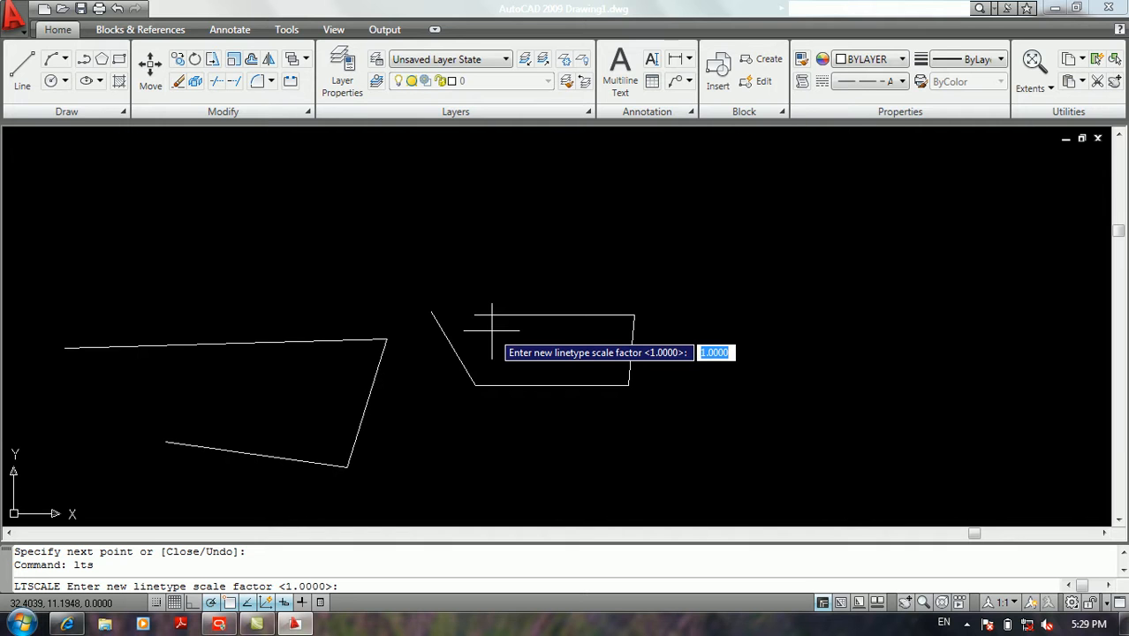
{"action": "type", "text": "0.2"}
{"action": "key", "text": "Return"}
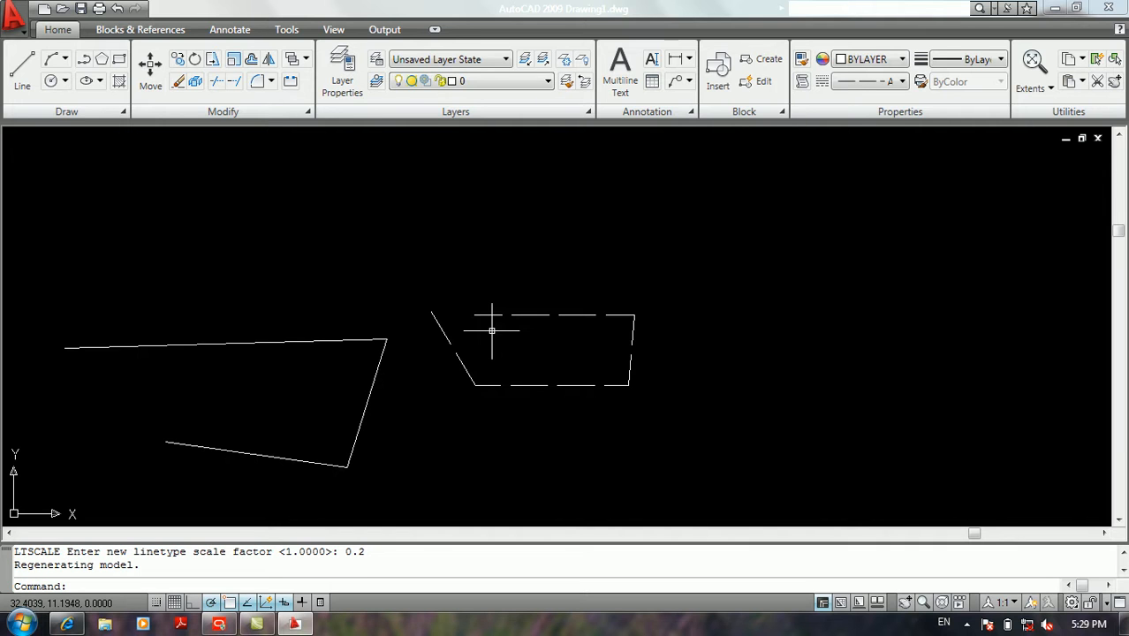
Set the global linetype scale factor (LTSCALE) to 0.05 for finer dashes
{"action": "scroll", "coordinate": [492, 331], "scroll_direction": "up", "scroll_amount": 4}
{"action": "scroll", "coordinate": [742, 321], "scroll_direction": "down", "scroll_amount": 2}
{"action": "middle_click_drag", "start_coordinate": [729, 327], "coordinate": [741, 312]}
{"action": "key", "text": "Return"}
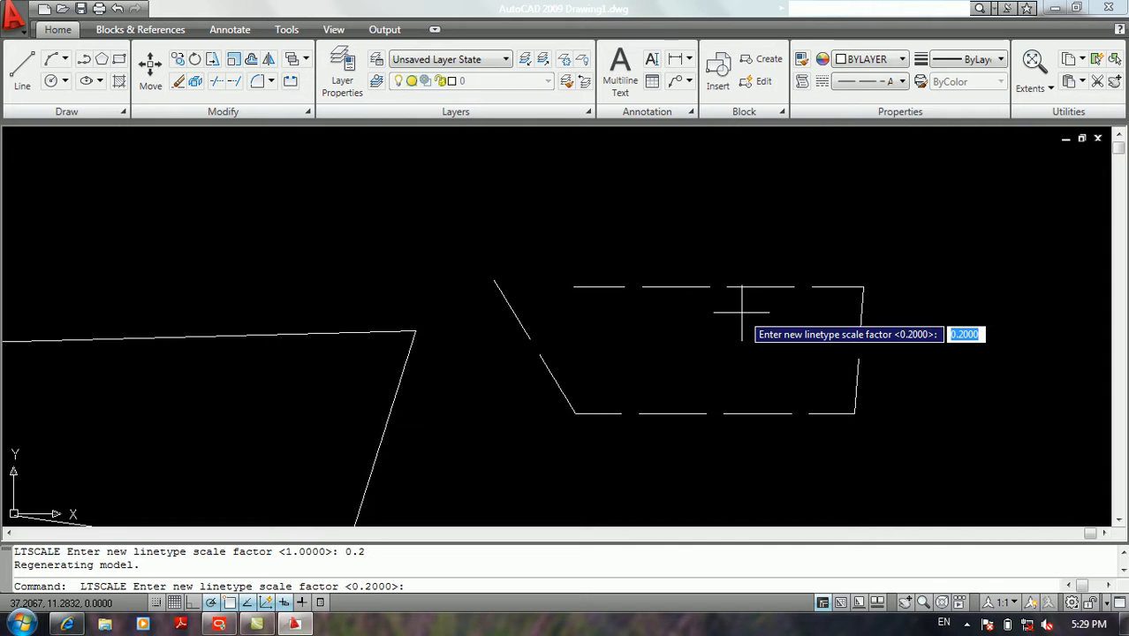
{"action": "type", "text": "0"}
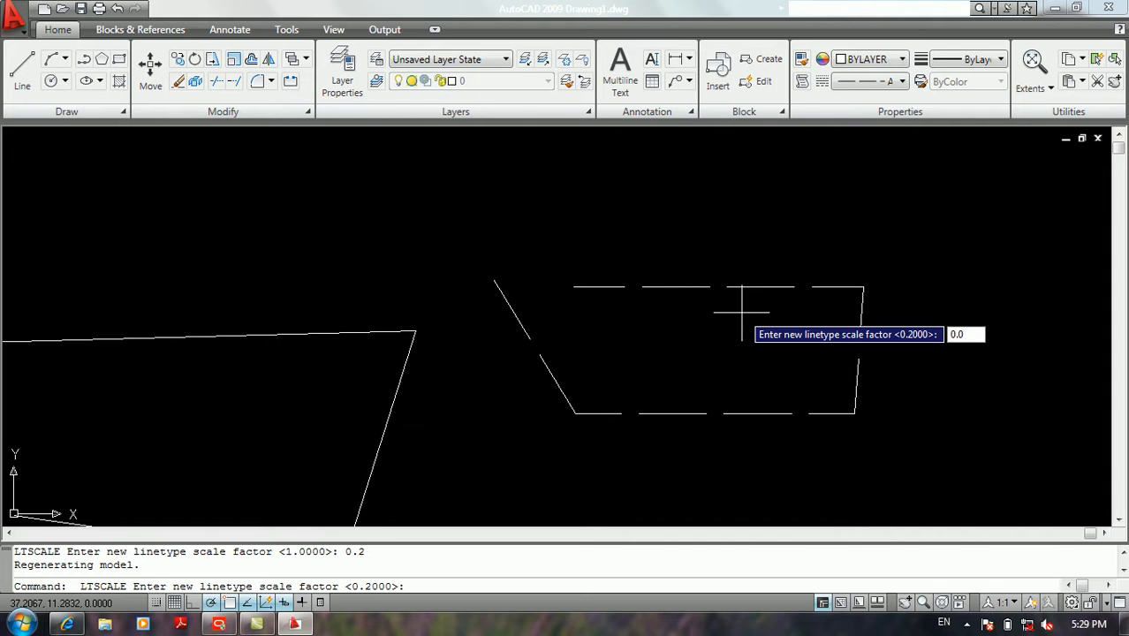
{"action": "key", "text": "Return"}
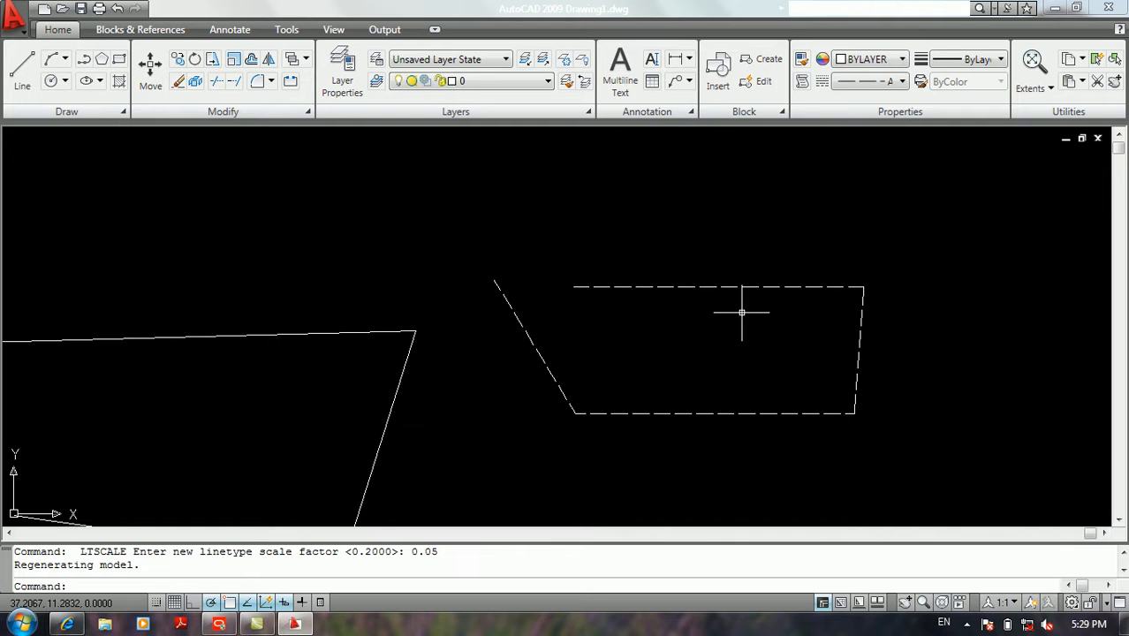
{"action": "middle_click_drag", "start_coordinate": [743, 313], "coordinate": [775, 302]}
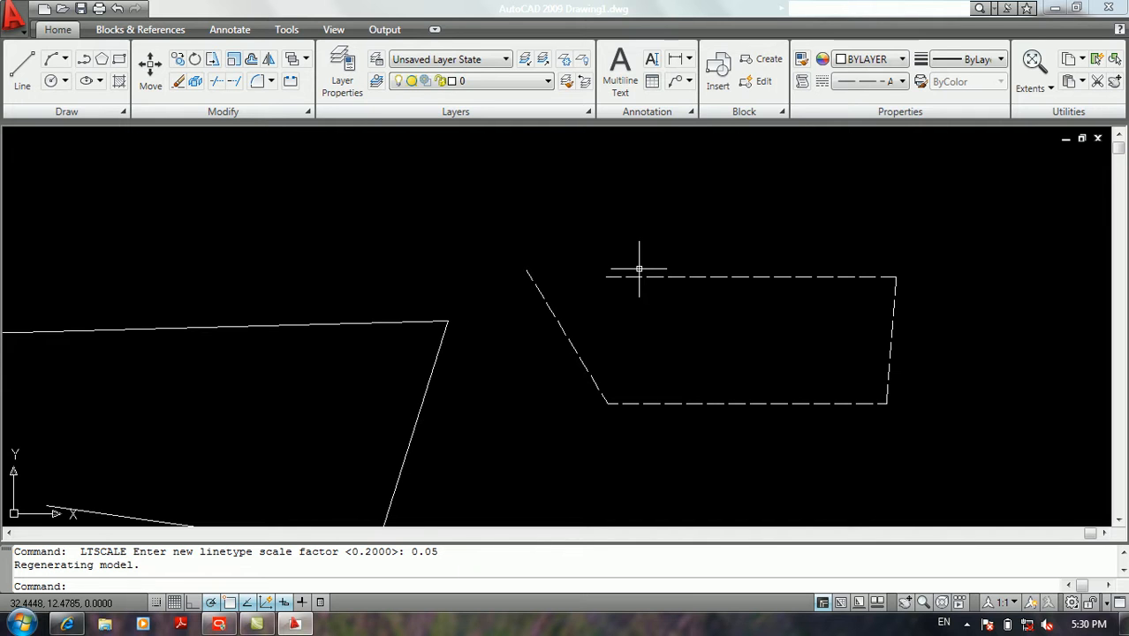
Draw three connected ISO-dash lines above the continuous outline: a horizontal, a vertical, and a lower horizontal about 14 units long
{"action": "middle_click_drag", "start_coordinate": [610, 245], "coordinate": [651, 252]}
{"action": "type", "text": "l"}
{"action": "key", "text": "Return"}
{"action": "left_click", "coordinate": [223, 185]}
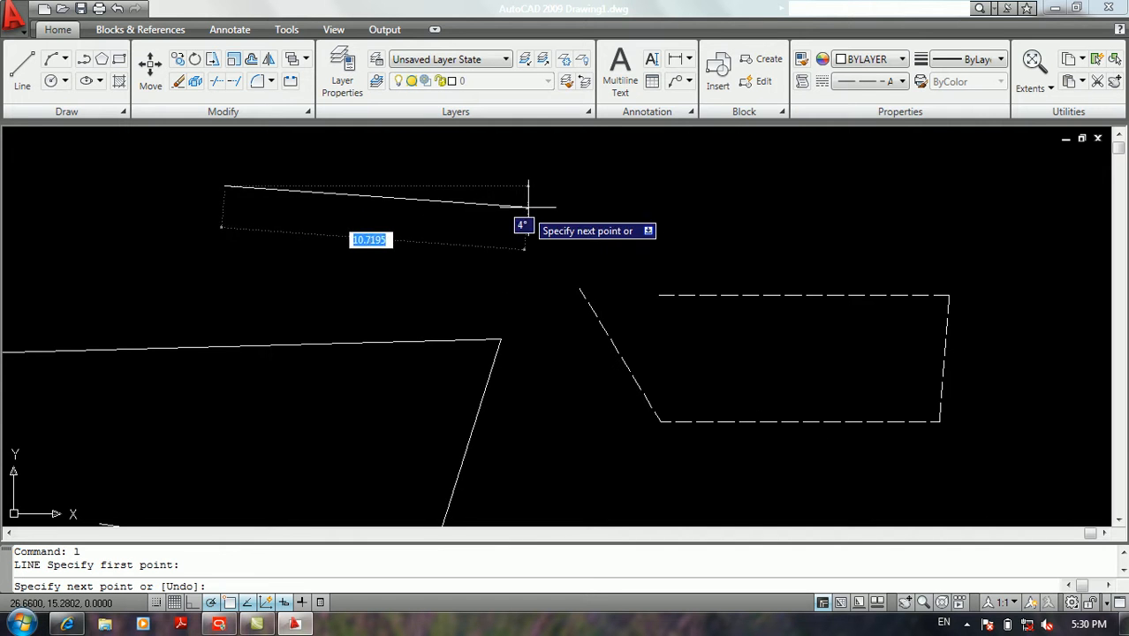
{"action": "left_click", "coordinate": [550, 185]}
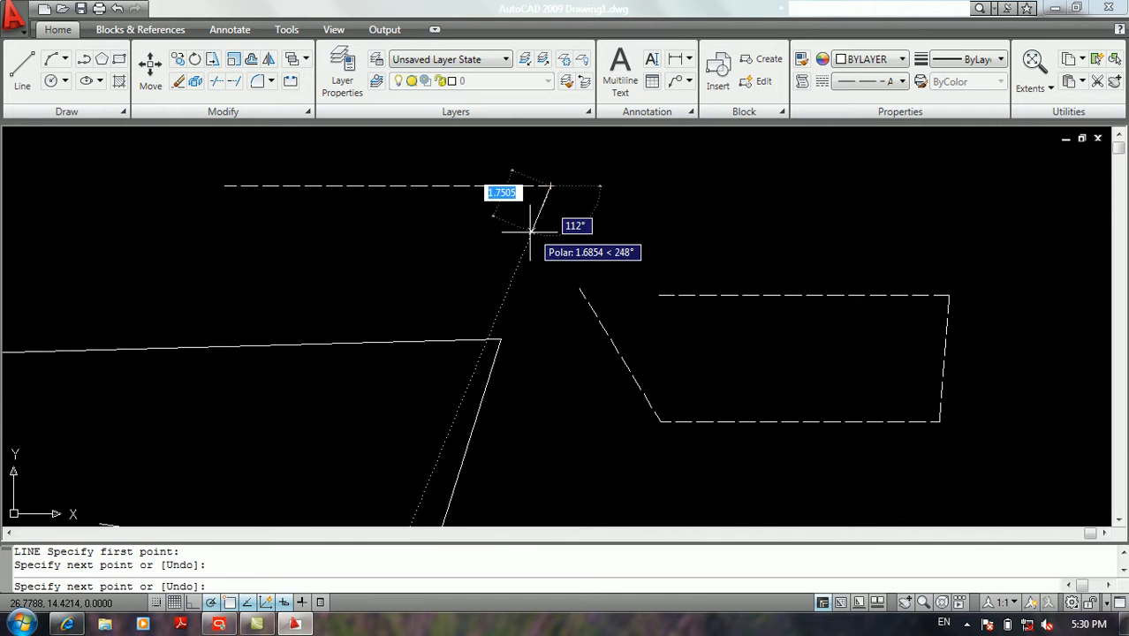
{"action": "left_click", "coordinate": [551, 310]}
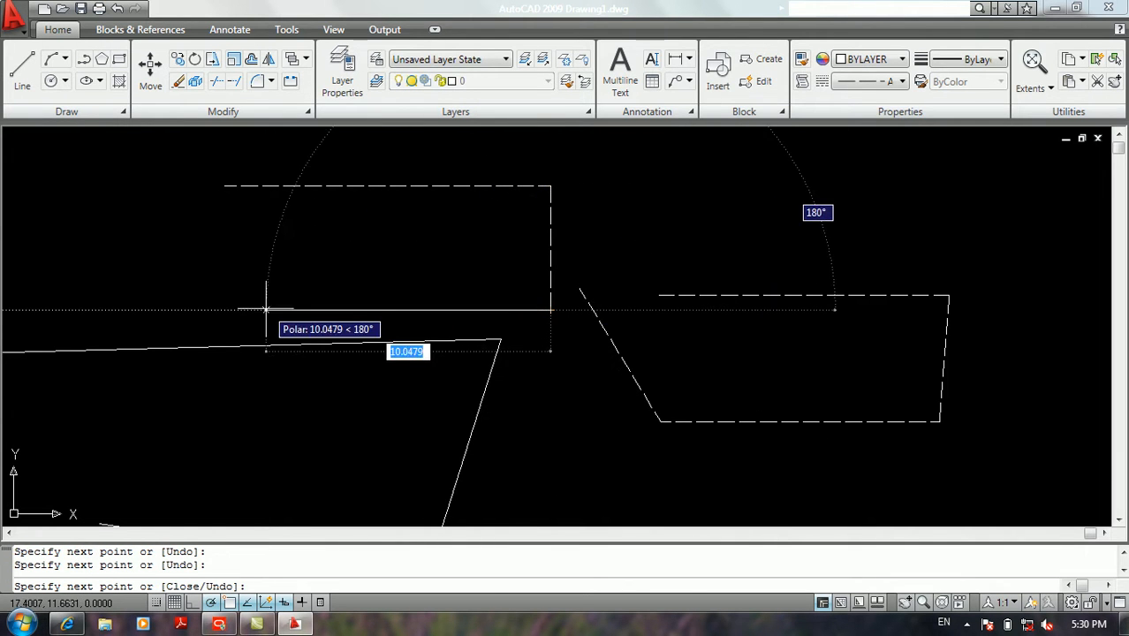
{"action": "left_click", "coordinate": [149, 310]}
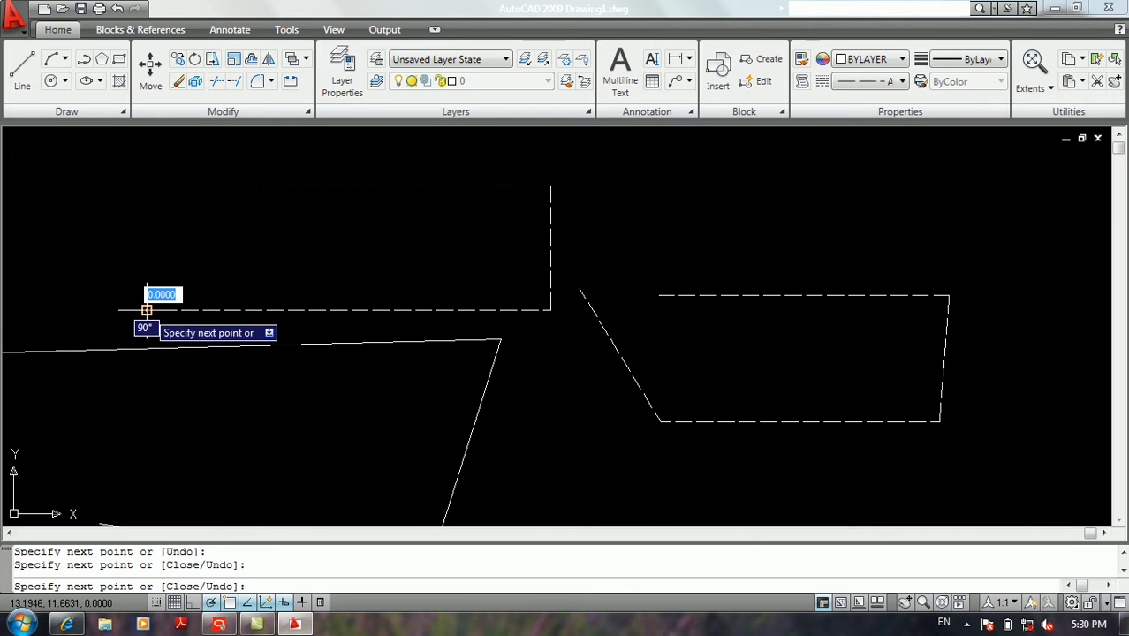
{"action": "key", "text": "Return"}
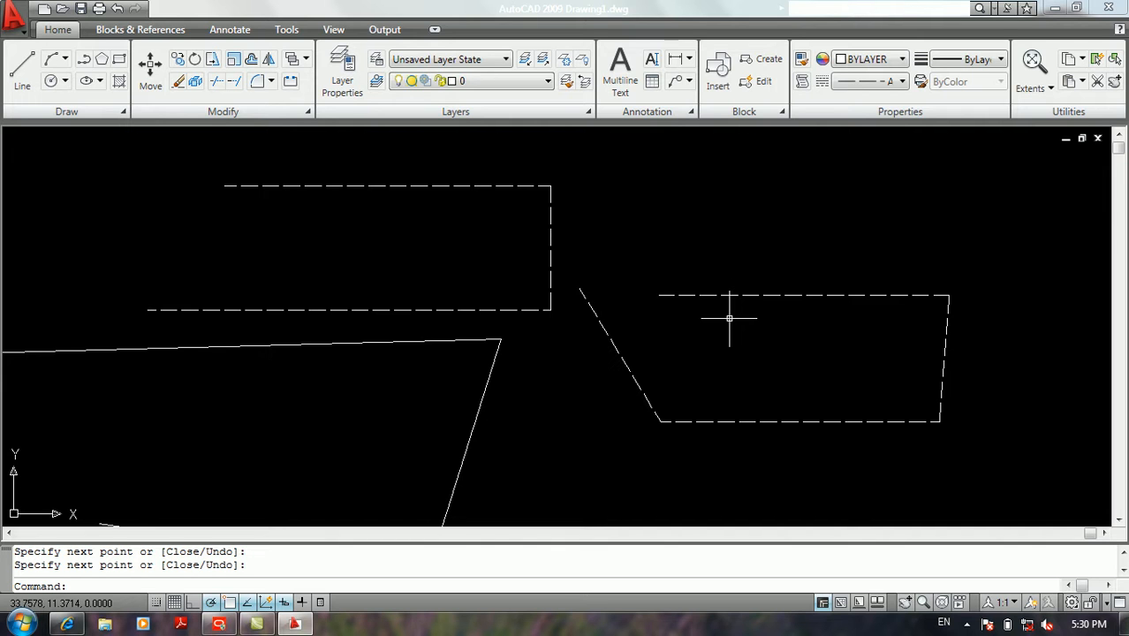
Change the linetype of the three original continuous lines to ACAD_ISO02W100 and clear the selection
{"action": "mouse_move", "coordinate": [730, 318]}
{"action": "middle_mouse_down"}
{"action": "mouse_move", "coordinate": [747, 292]}
{"action": "mouse_move", "coordinate": [851, 237]}
{"action": "middle_mouse_up"}
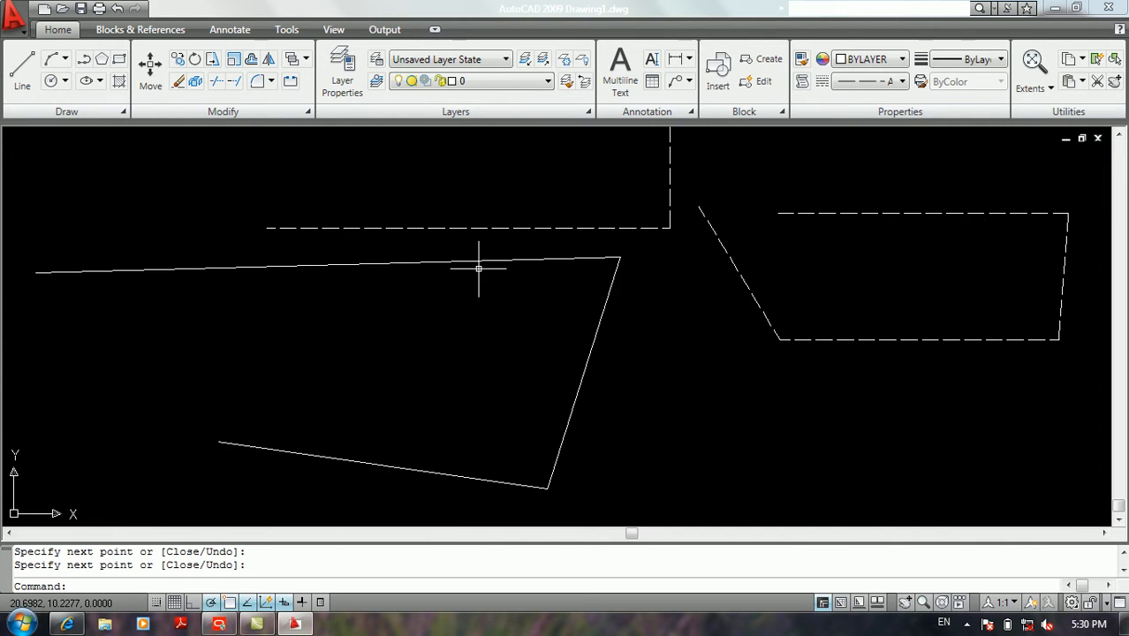
{"action": "scroll", "coordinate": [478, 271], "scroll_direction": "down", "scroll_amount": 2}
{"action": "left_click", "coordinate": [488, 259]}
{"action": "left_click", "coordinate": [403, 382]}
{"action": "left_click", "coordinate": [548, 336]}
{"action": "left_click", "coordinate": [507, 372]}
{"action": "left_click", "coordinate": [893, 83]}
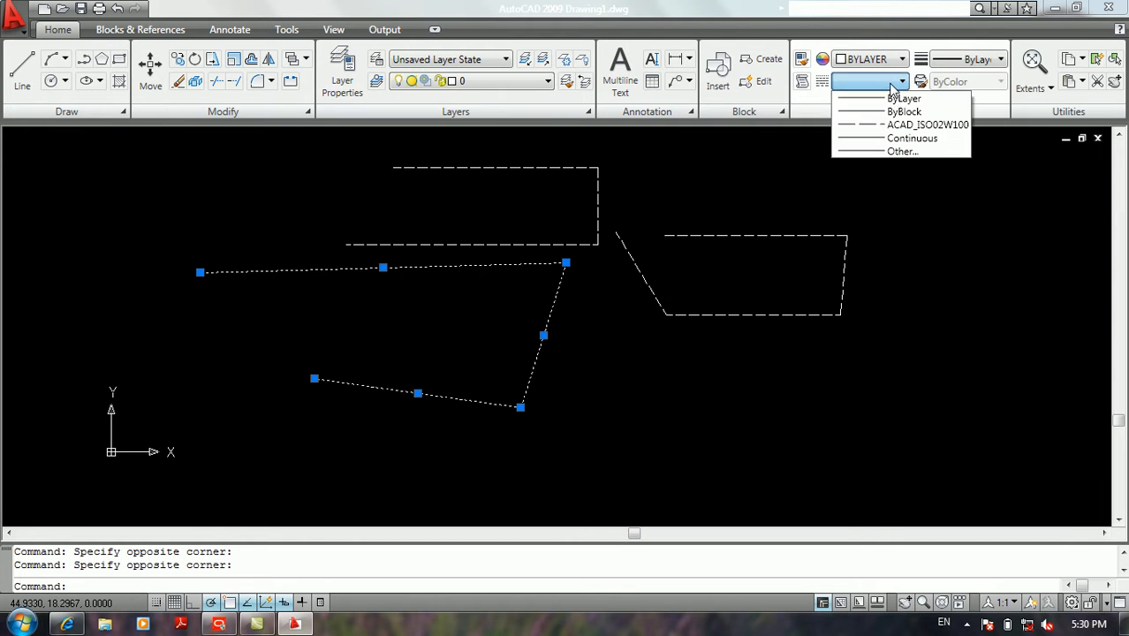
{"action": "left_click", "coordinate": [898, 128]}
{"action": "left_click", "coordinate": [650, 384]}
{"action": "left_click", "coordinate": [593, 428]}
{"action": "key", "text": "Escape"}
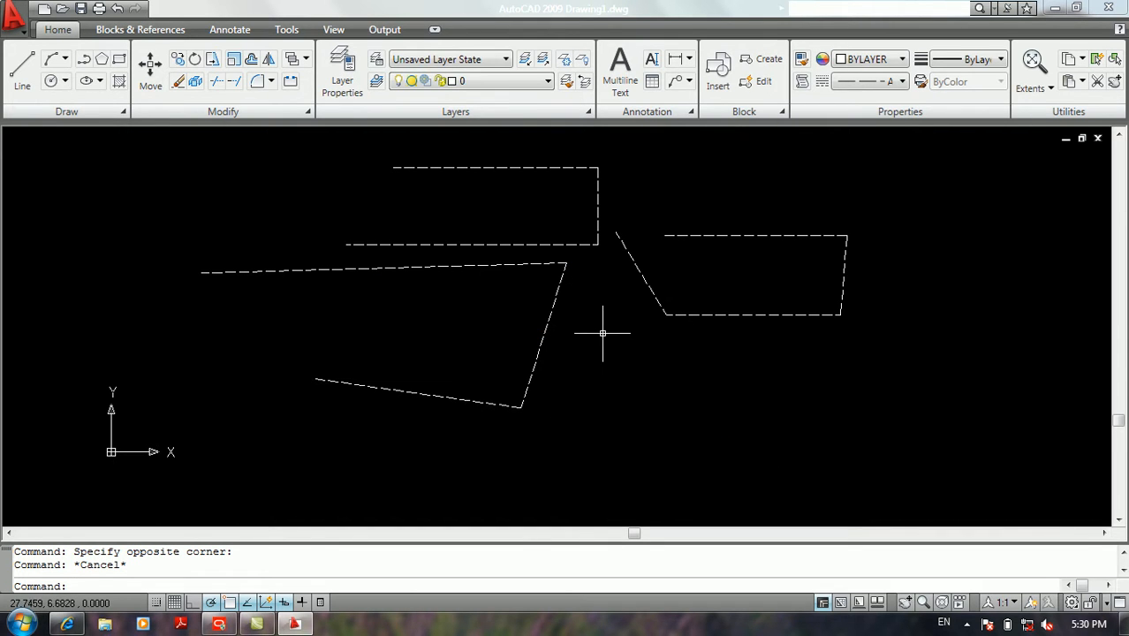
Set the current linetype for new objects back to ByLayer
{"action": "scroll", "coordinate": [521, 282], "scroll_direction": "down", "scroll_amount": 5}
{"action": "middle_click_drag", "start_coordinate": [493, 287], "coordinate": [663, 361]}
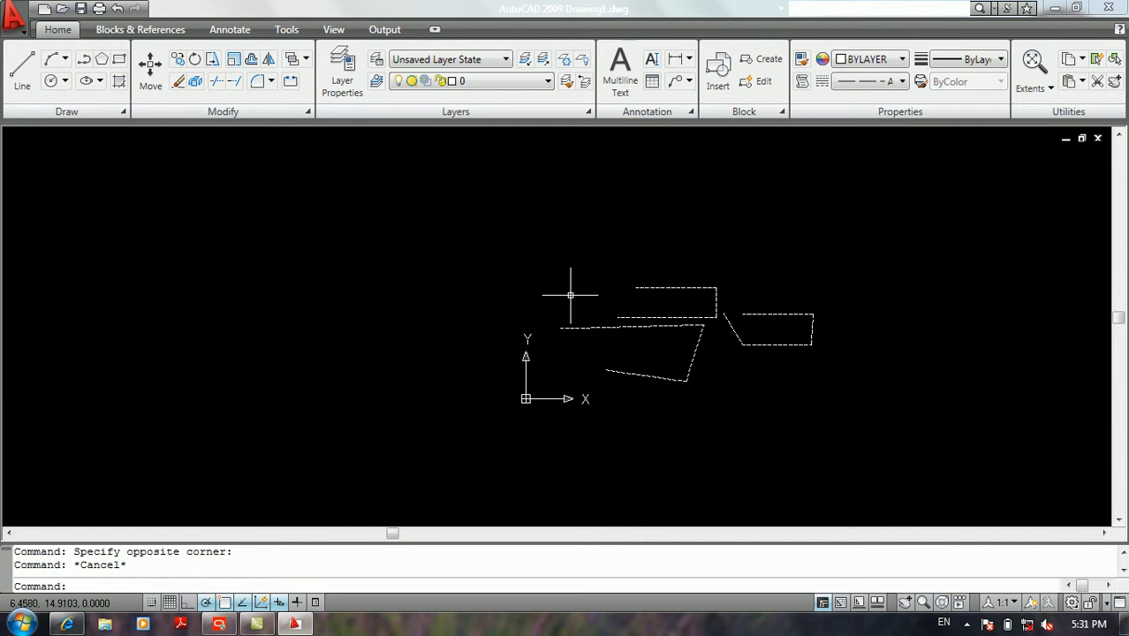
{"action": "left_click", "coordinate": [874, 82]}
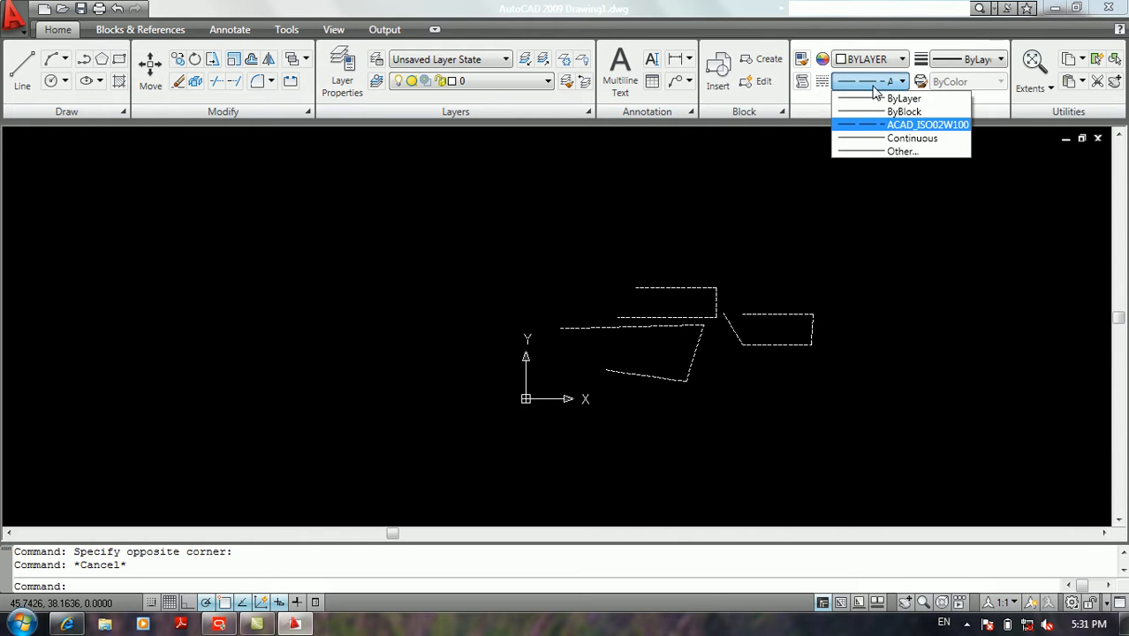
{"action": "left_click", "coordinate": [879, 97]}
Draw a horizontal line and a connected vertical line downward, above and to the right of the dashed outlines
{"action": "scroll", "coordinate": [566, 248], "scroll_direction": "up", "scroll_amount": 5}
{"action": "scroll", "coordinate": [711, 492], "scroll_direction": "down", "scroll_amount": 3}
{"action": "mouse_move", "coordinate": [711, 491]}
{"action": "middle_mouse_down"}
{"action": "mouse_move", "coordinate": [504, 328]}
{"action": "mouse_move", "coordinate": [373, 334]}
{"action": "middle_mouse_up"}
{"action": "type", "text": "l"}
{"action": "key", "text": "Return"}
{"action": "left_click", "coordinate": [538, 248]}
{"action": "left_click", "coordinate": [775, 248]}
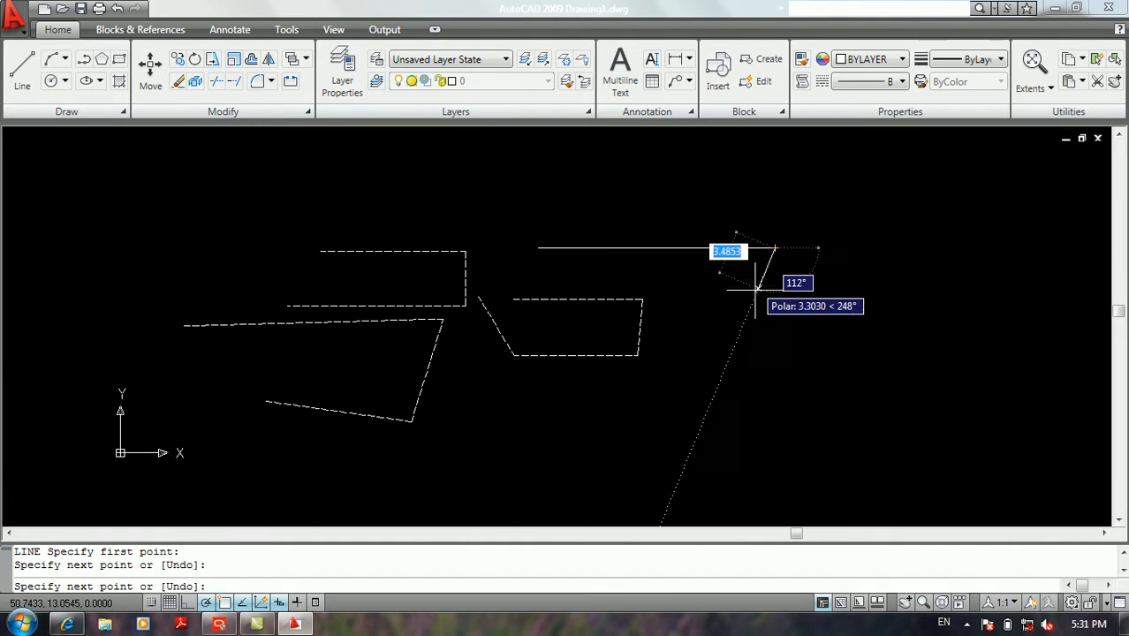
{"action": "left_click", "coordinate": [775, 336]}
{"action": "key", "text": "Return"}
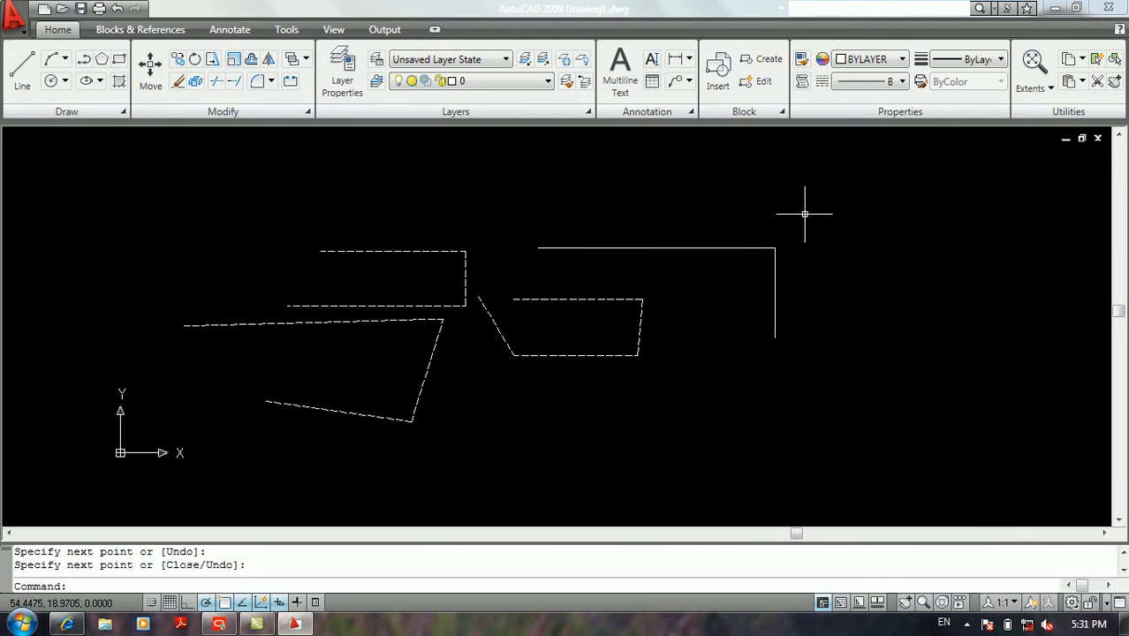
Examine the range of lineweight values available for new objects
{"action": "left_click", "coordinate": [995, 62]}
{"action": "scroll", "coordinate": [973, 188], "scroll_direction": "down", "scroll_amount": 3}
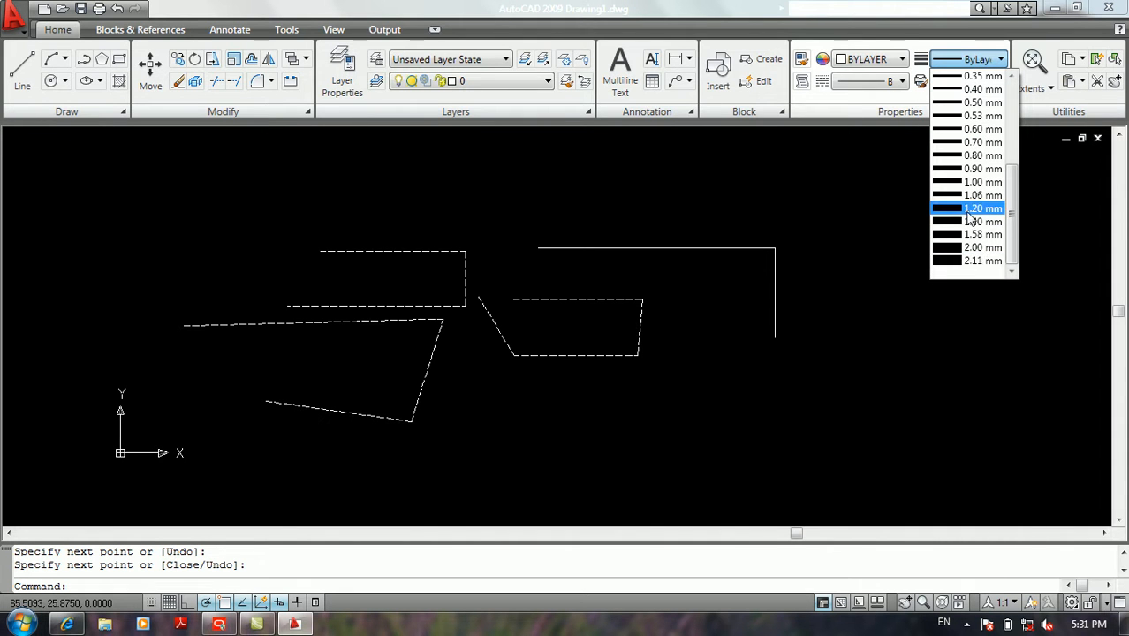
{"action": "left_click", "coordinate": [828, 219]}
{"action": "left_click", "coordinate": [827, 220]}
{"action": "left_click", "coordinate": [831, 233]}
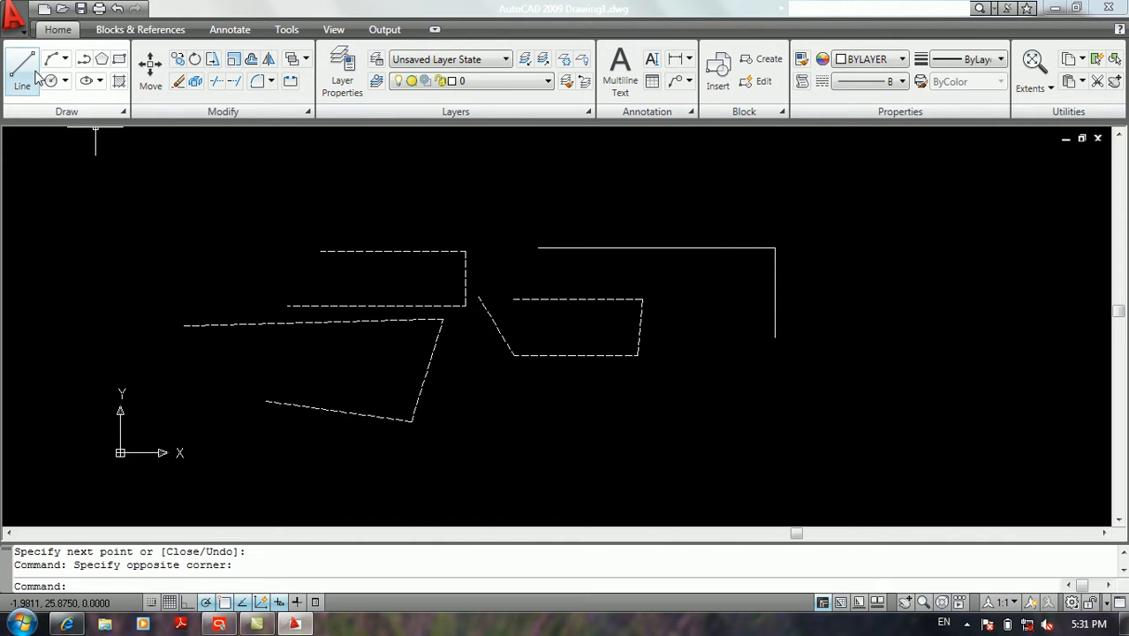
{"action": "type", "text": "lw"}
{"action": "key", "text": "Return"}
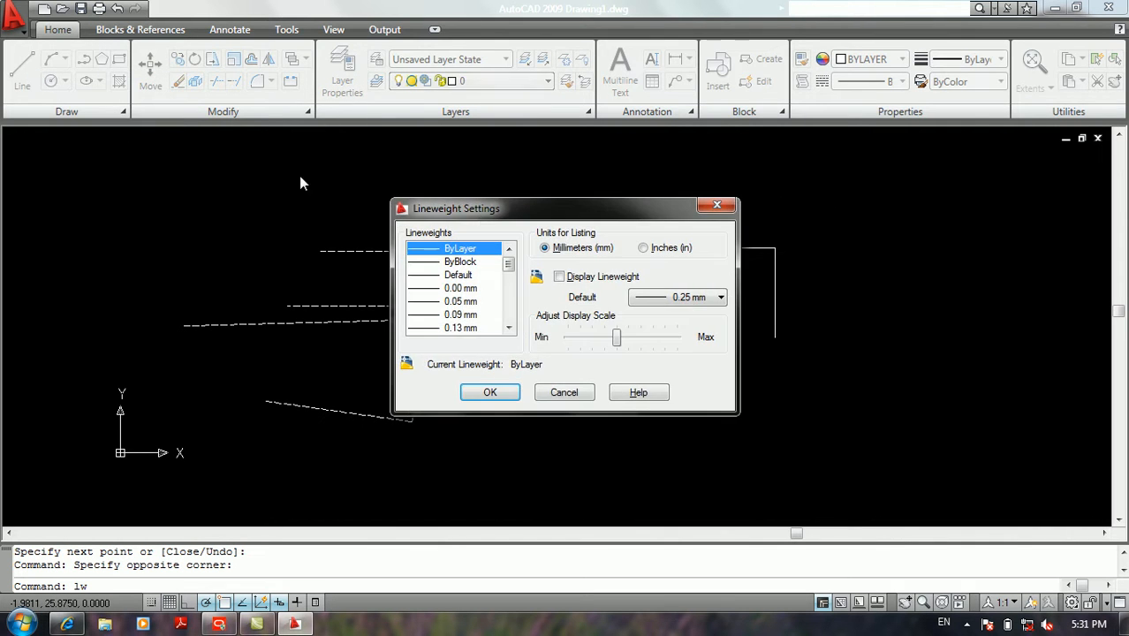
{"action": "left_click", "coordinate": [568, 392]}
Open the Lineweight Settings and examine the list of available lineweights
{"action": "left_click", "coordinate": [15, 18]}
{"action": "mouse_move", "coordinate": [57, 135]}
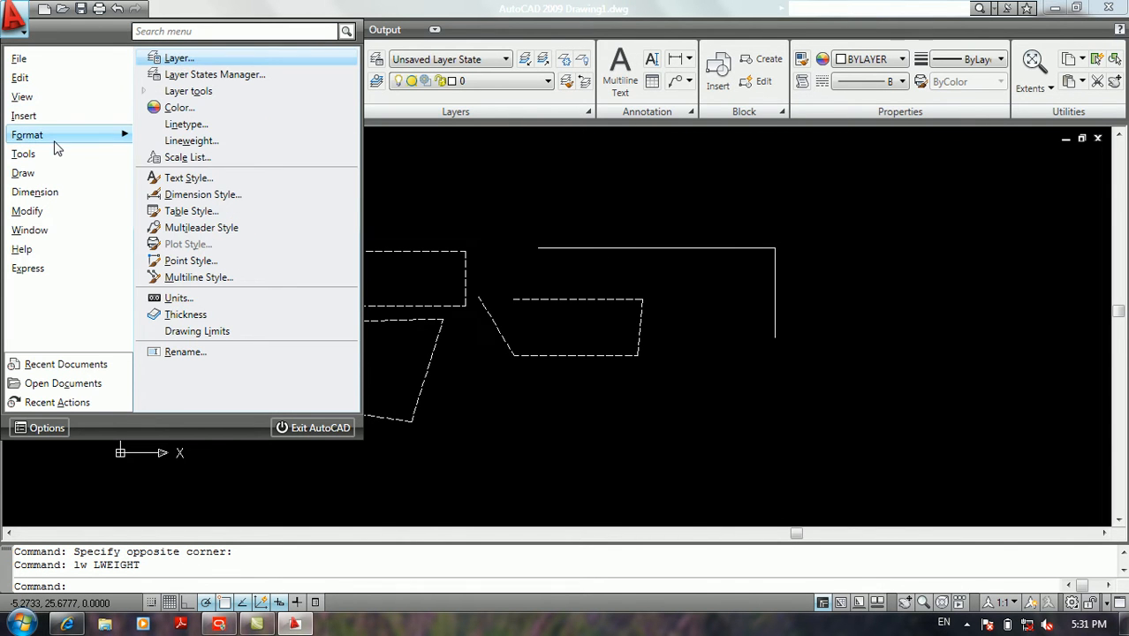
{"action": "left_click", "coordinate": [214, 144]}
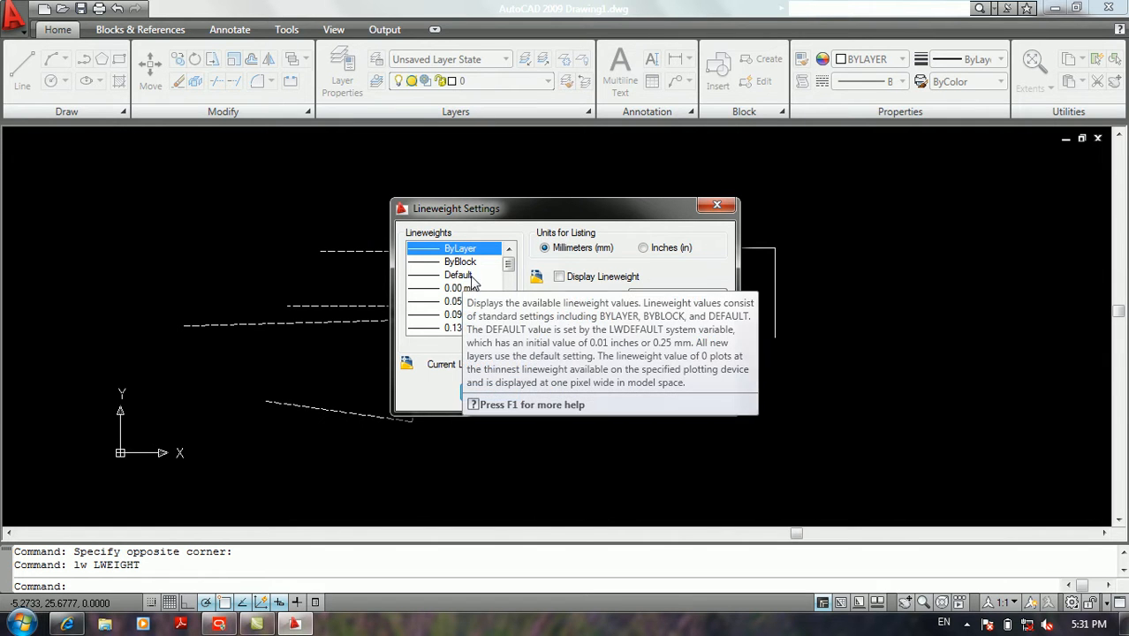
Choose 0.60 mm as the current lineweight in the Lineweight Settings
{"action": "left_click_drag", "start_coordinate": [510, 265], "coordinate": [510, 292]}
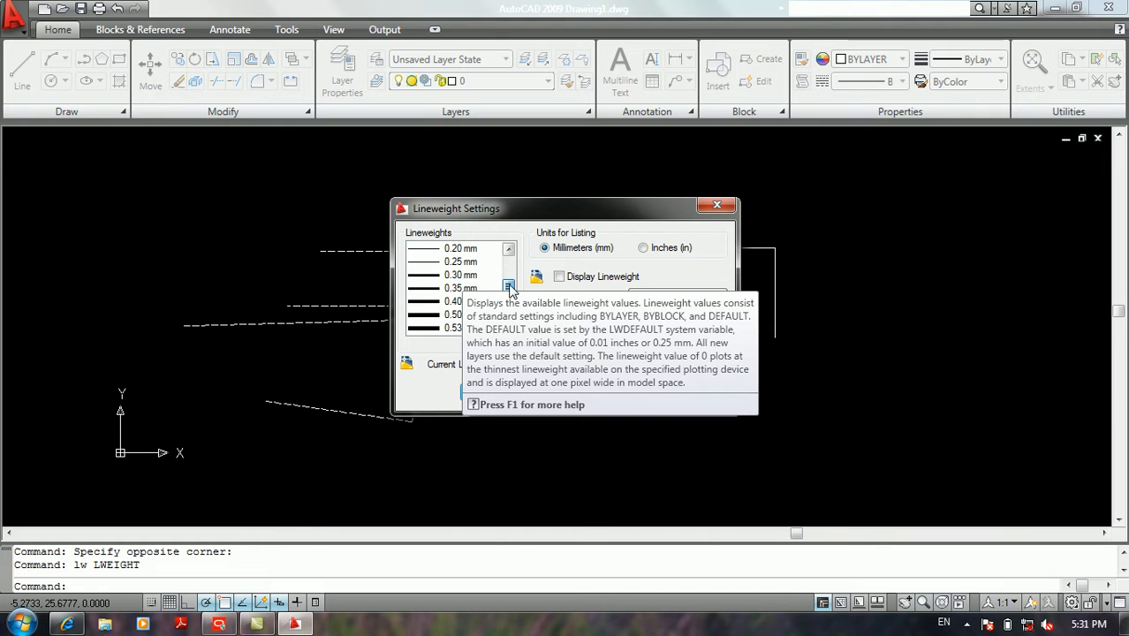
{"action": "left_click", "coordinate": [430, 290]}
{"action": "left_click", "coordinate": [434, 304]}
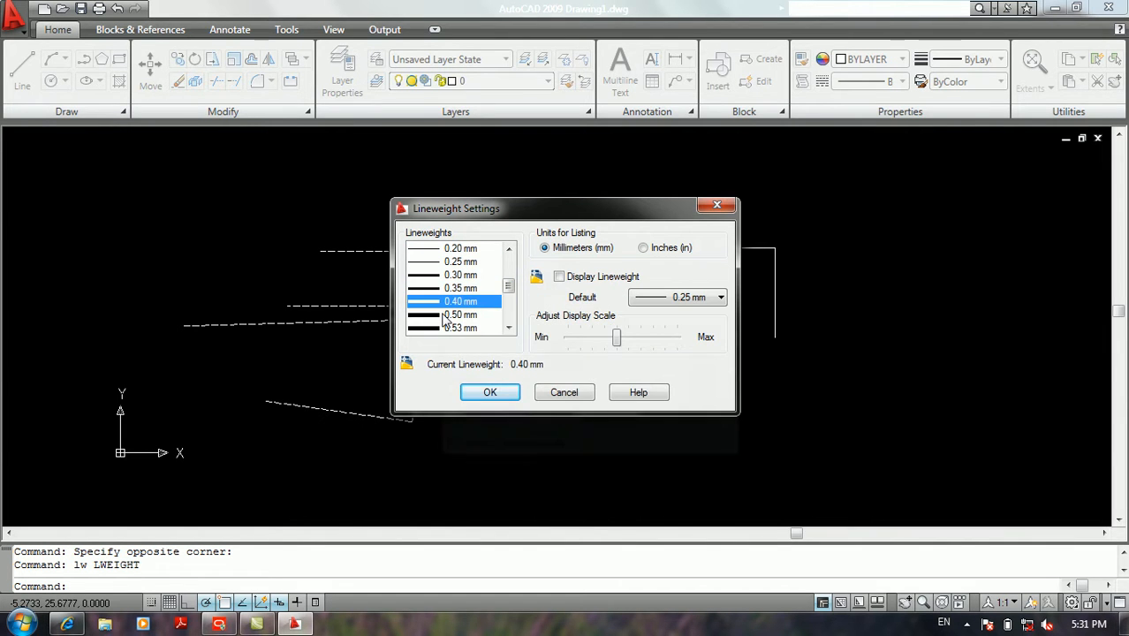
{"action": "left_click", "coordinate": [446, 316]}
{"action": "left_click", "coordinate": [433, 329]}
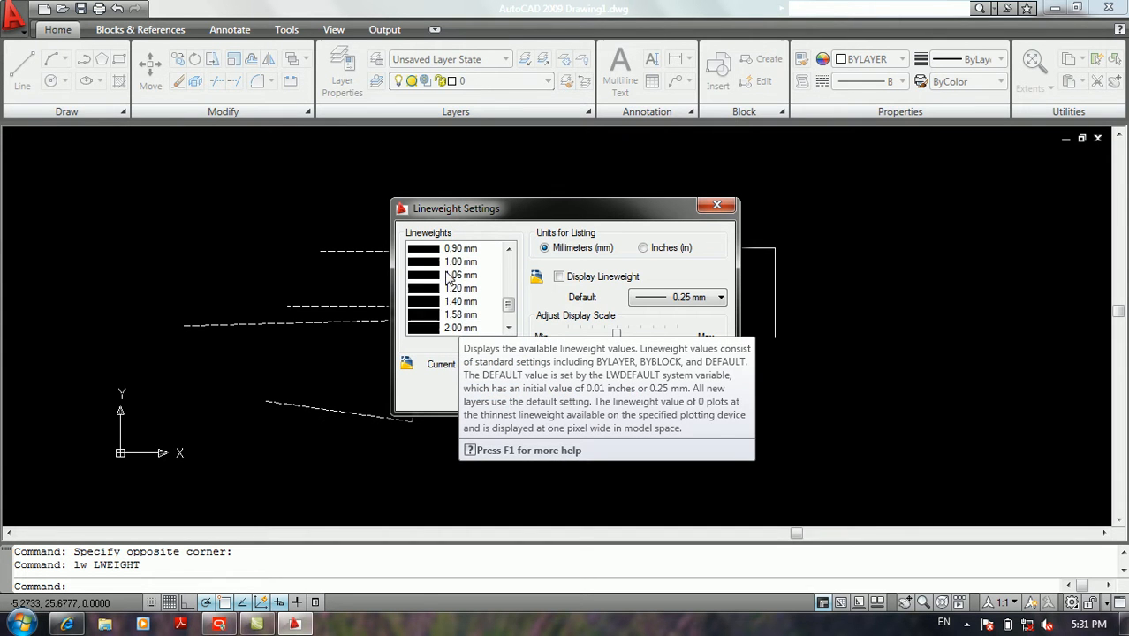
{"action": "left_click", "coordinate": [438, 315]}
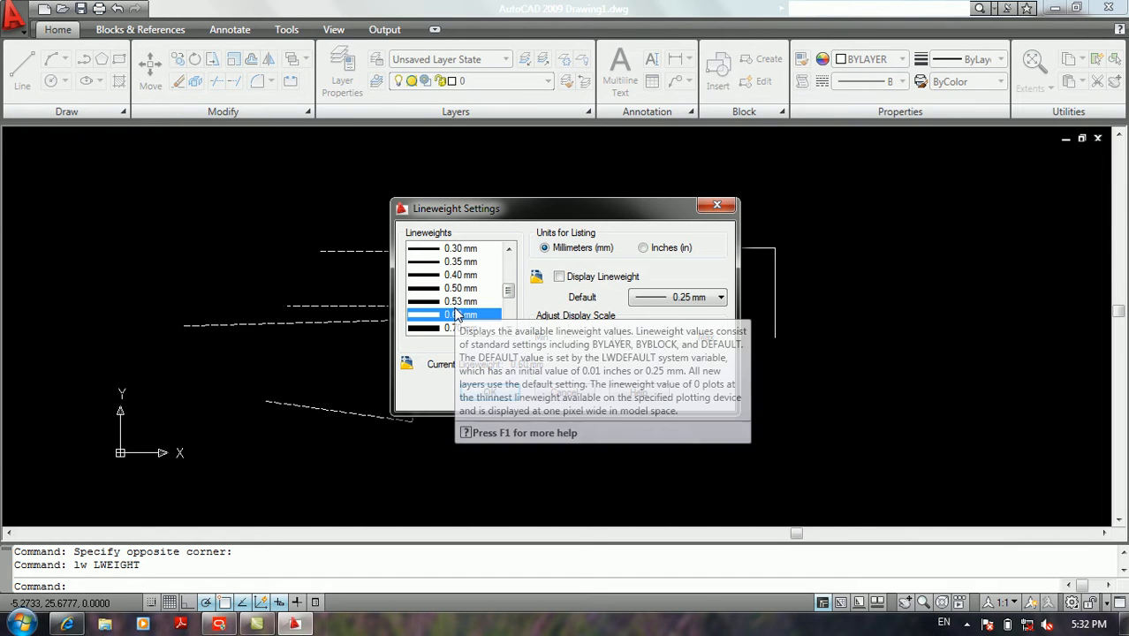
List the lineweights in inches, return the listing to millimetres, and apply the lineweight settings
{"action": "left_click", "coordinate": [642, 248]}
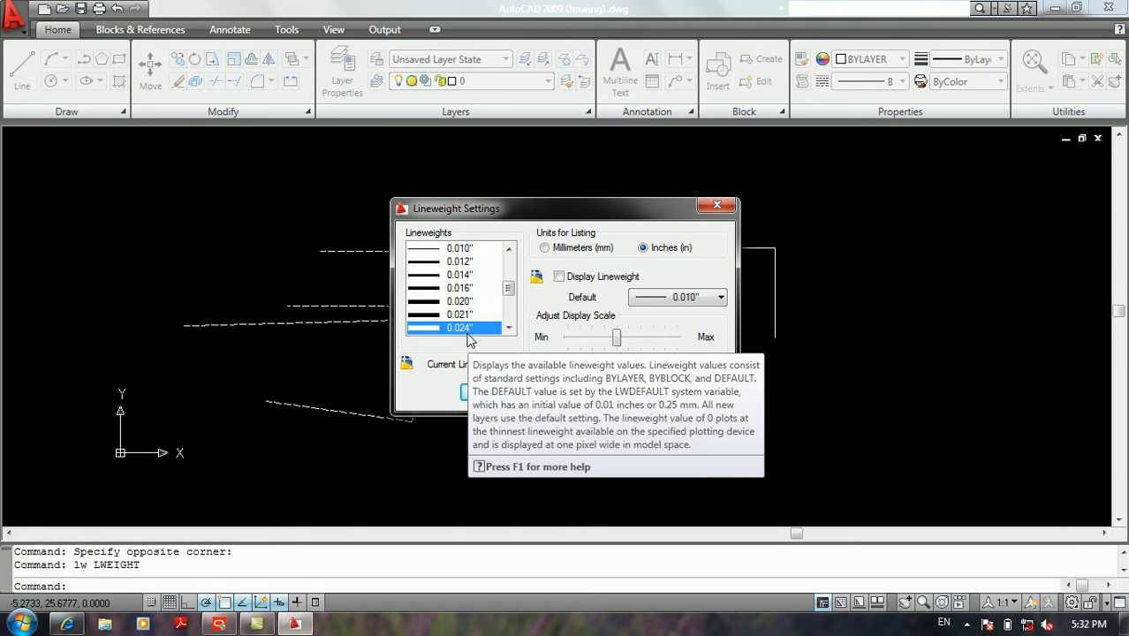
{"action": "left_click", "coordinate": [579, 251]}
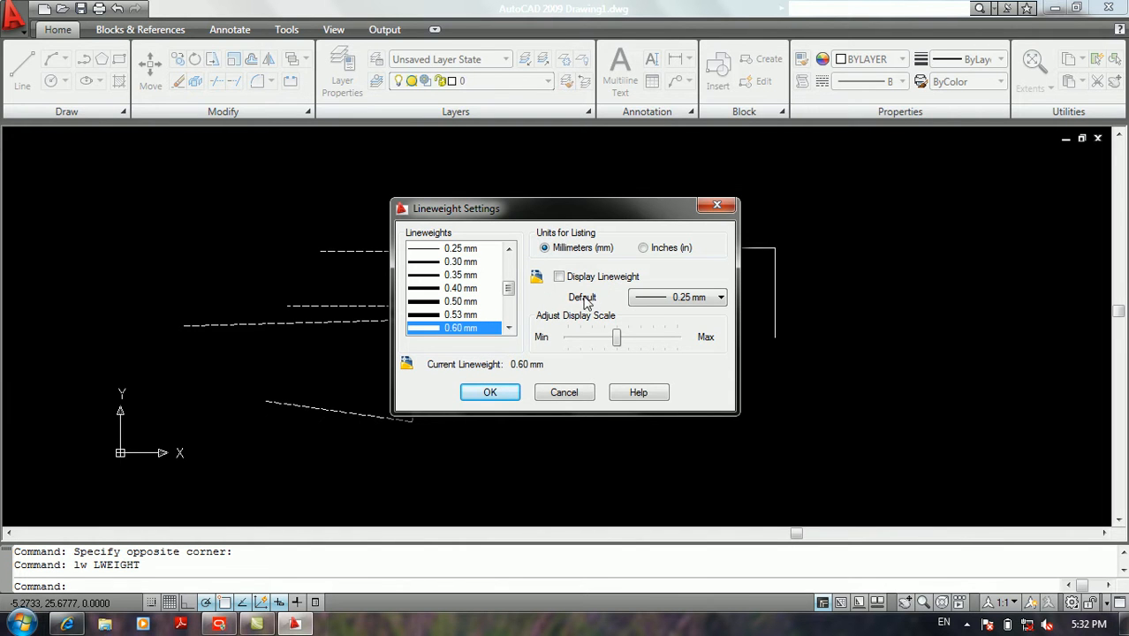
{"action": "left_click", "coordinate": [488, 393]}
Draw an open three-sided rectangular outline about 15.5 by 11 units beside the solid L-shaped lines, leaving its left side open
{"action": "middle_click_drag", "start_coordinate": [748, 277], "coordinate": [645, 271]}
{"action": "type", "text": "l"}
{"action": "key", "text": "Return"}
{"action": "left_click", "coordinate": [733, 402]}
{"action": "left_click", "coordinate": [926, 403]}
{"action": "left_click", "coordinate": [926, 265]}
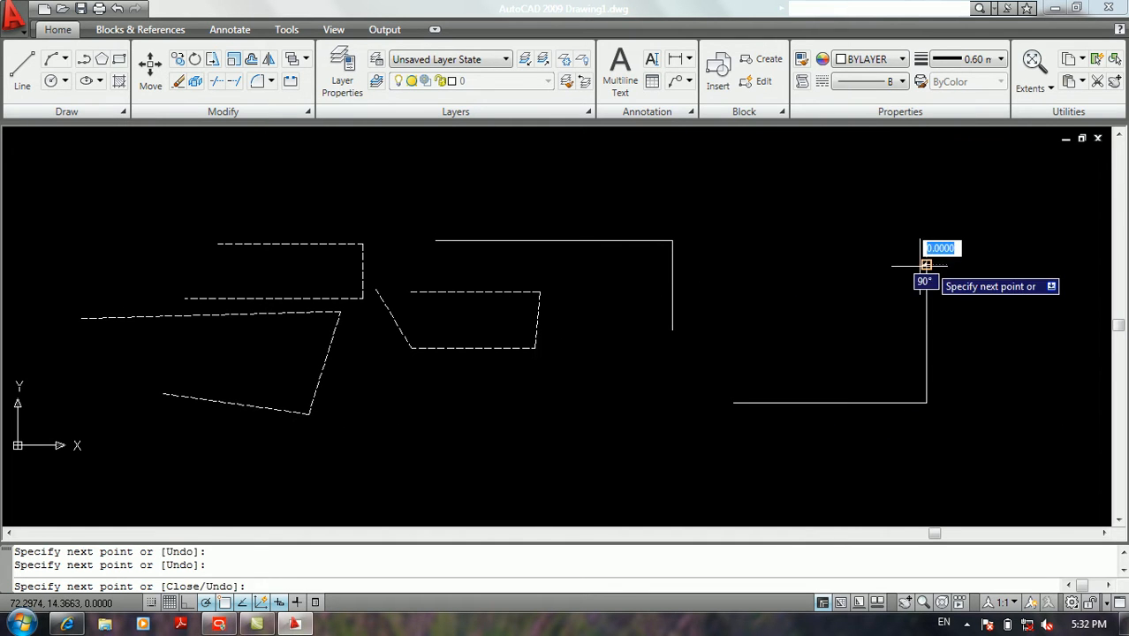
{"action": "left_click", "coordinate": [731, 265]}
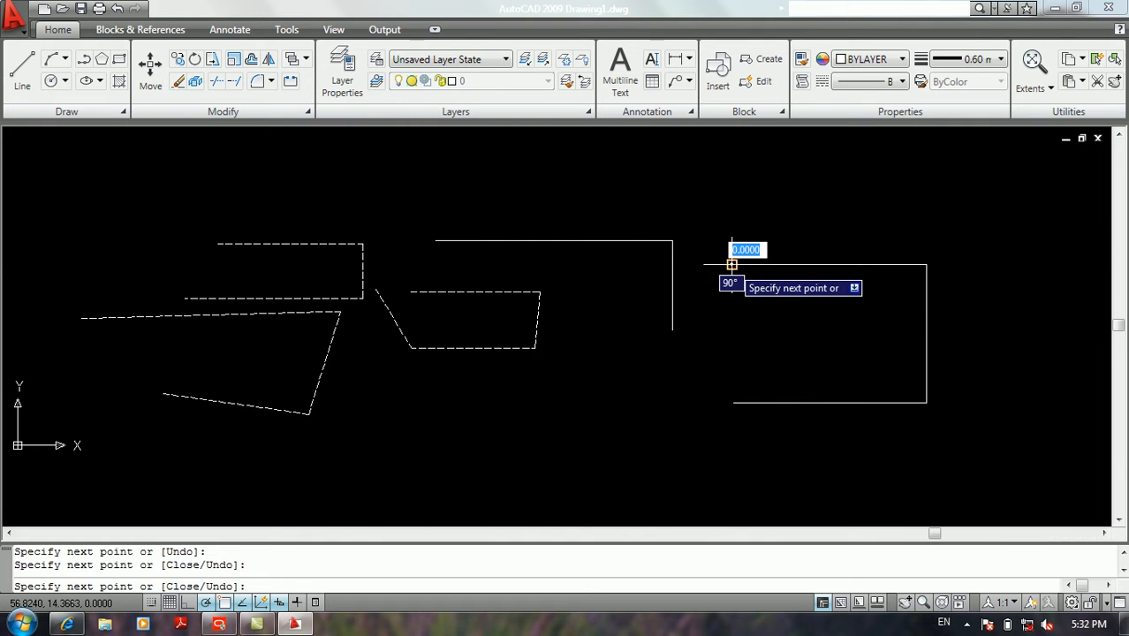
{"action": "key", "text": "Return"}
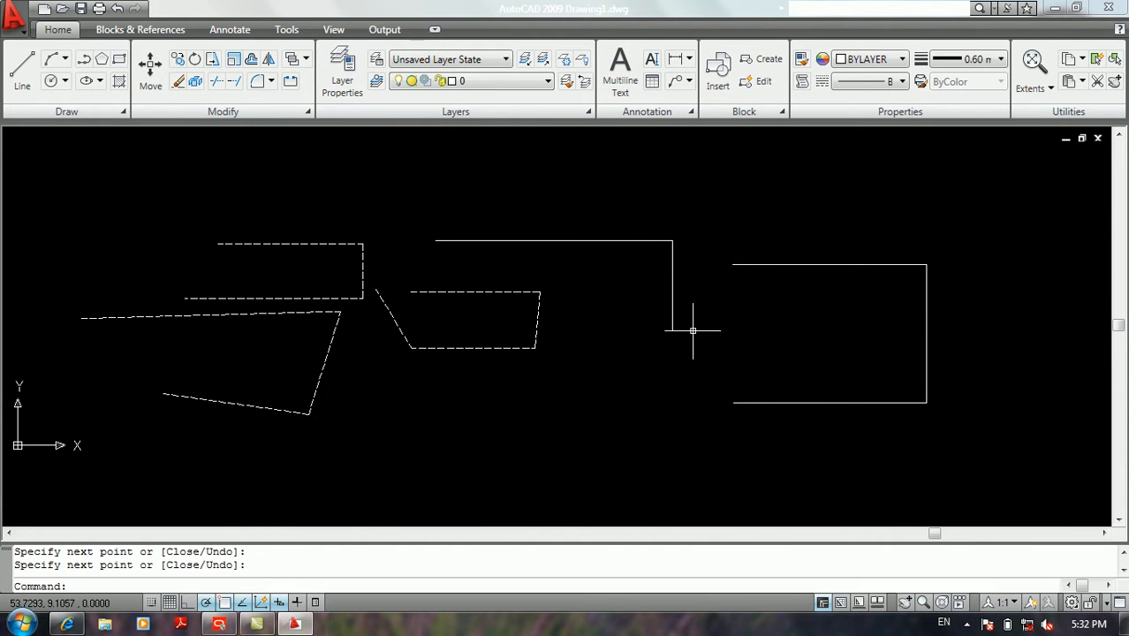
Toggle the lineweight display on and off twice to compare how the new outline appears
{"action": "left_click", "coordinate": [297, 603]}
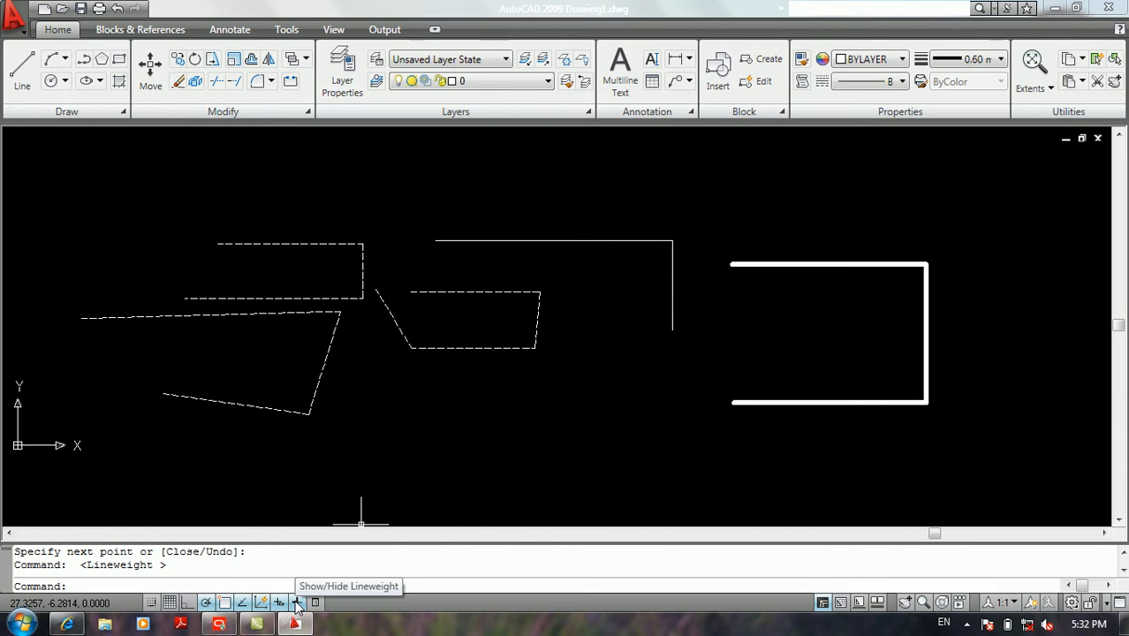
{"action": "left_click", "coordinate": [297, 602]}
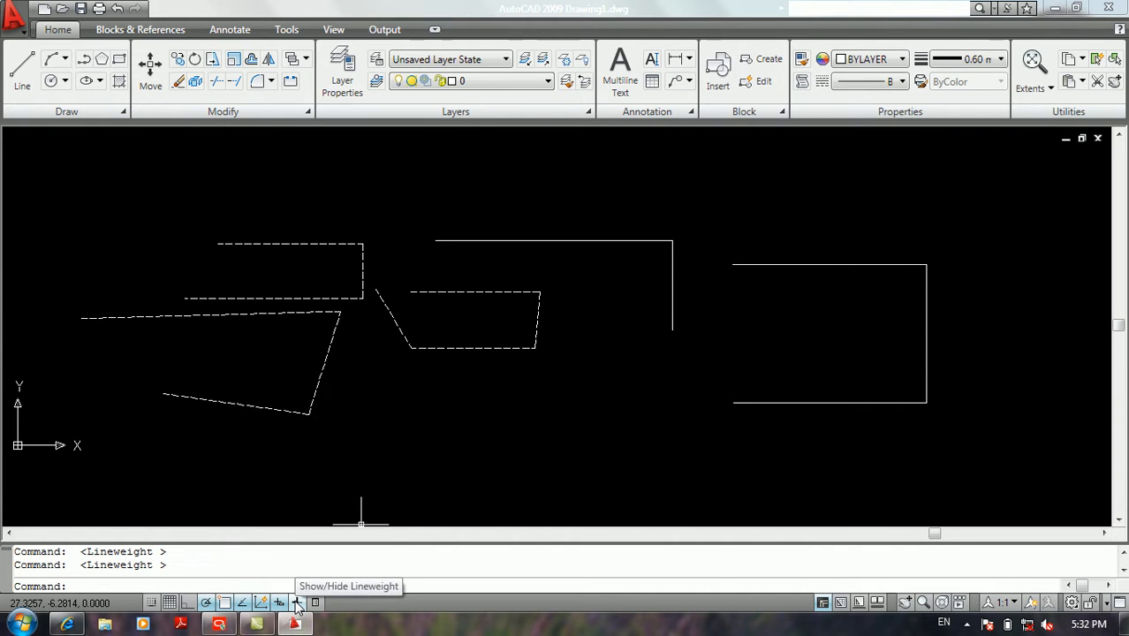
{"action": "left_click", "coordinate": [297, 603]}
{"action": "left_click", "coordinate": [296, 602]}
Enable Display Lineweight in the Lineweight Settings and apply it
{"action": "left_click_drag", "start_coordinate": [377, 479], "coordinate": [381, 449]}
{"action": "type", "text": "lw"}
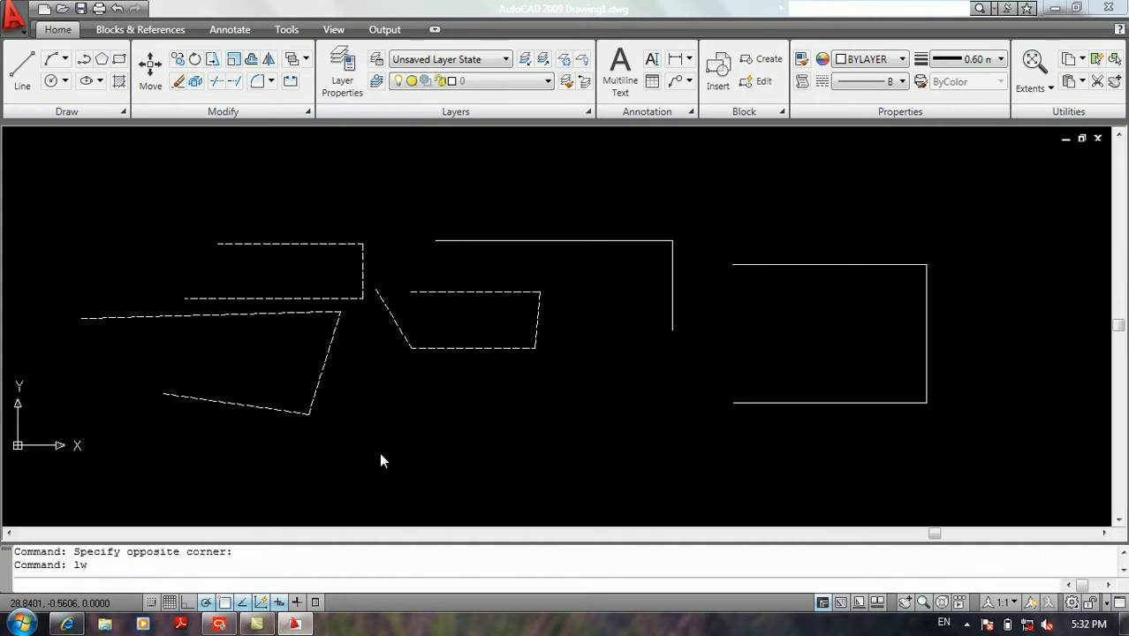
{"action": "key", "text": "Return"}
{"action": "left_click", "coordinate": [558, 277]}
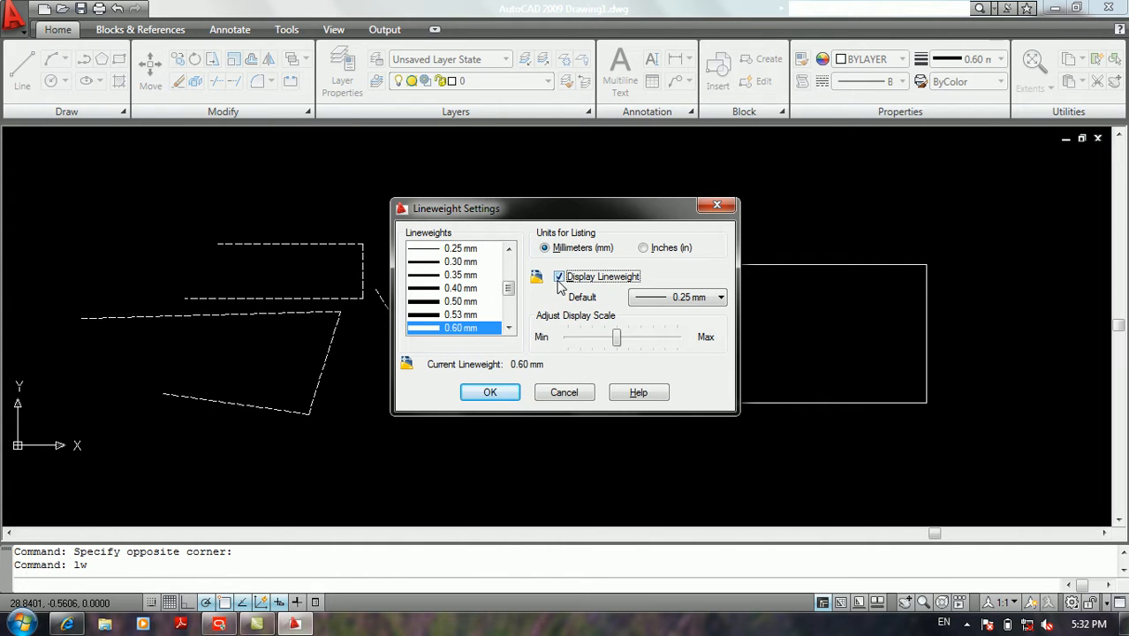
{"action": "left_click", "coordinate": [490, 391]}
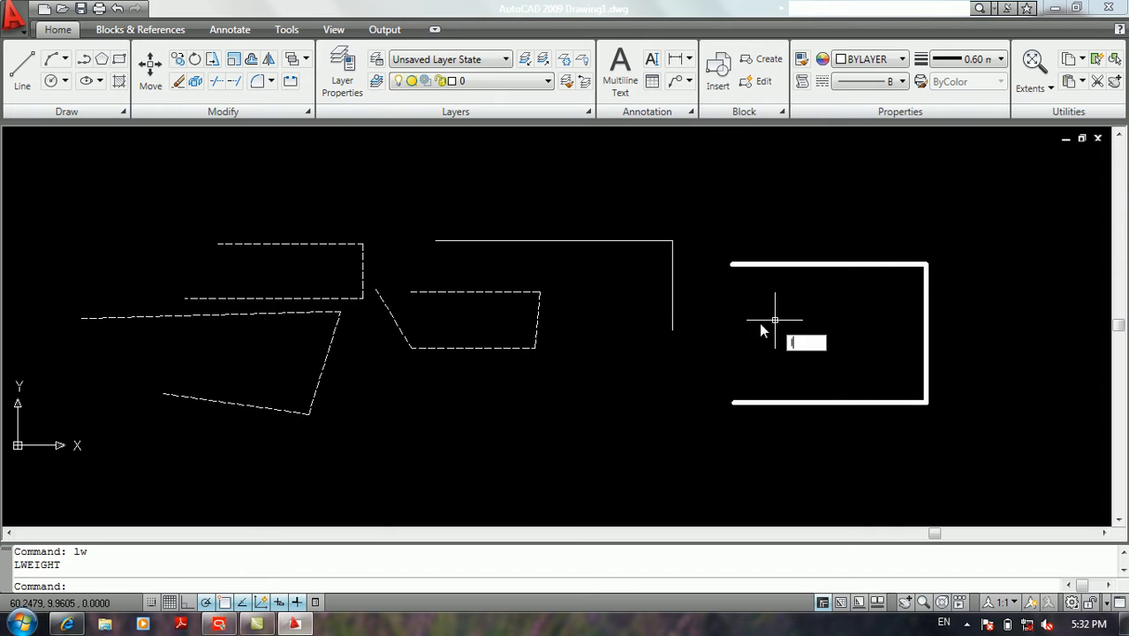
Draw a two-segment slanted line below the solid L-shaped lines, running down toward the dashed outlines
{"action": "type", "text": "l"}
{"action": "key", "text": "Return"}
{"action": "left_click", "coordinate": [651, 371]}
{"action": "left_click", "coordinate": [453, 417]}
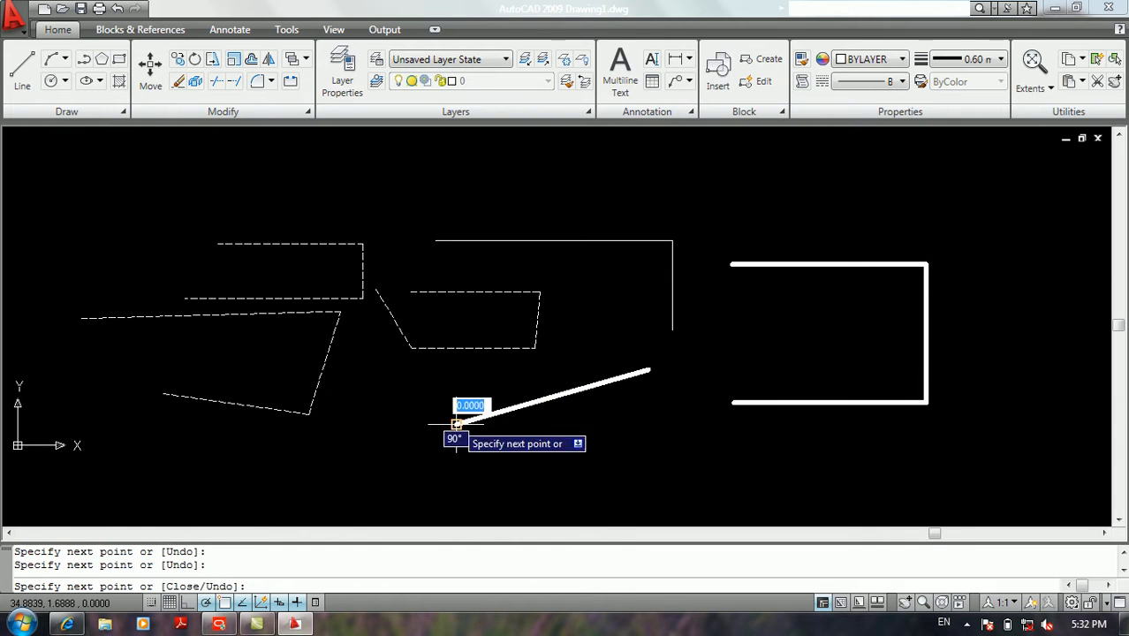
{"action": "left_click", "coordinate": [347, 450]}
{"action": "key", "text": "Return"}
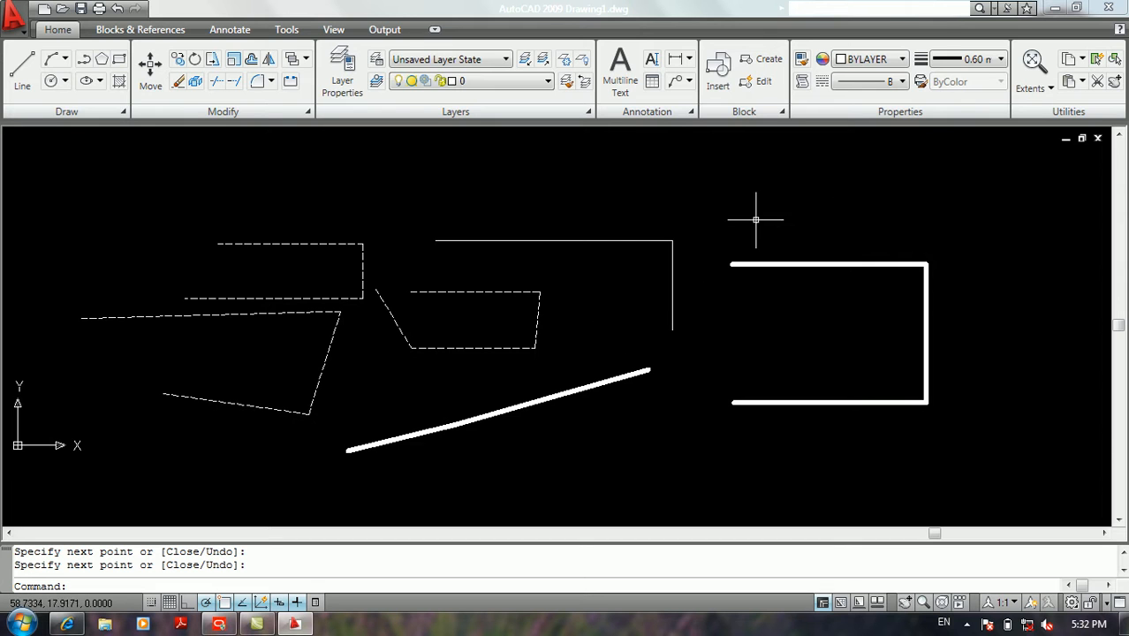
Set the current lineweight to 1.58 mm and draw a three-segment bent line to the right of the open outline
{"action": "left_click", "coordinate": [975, 60]}
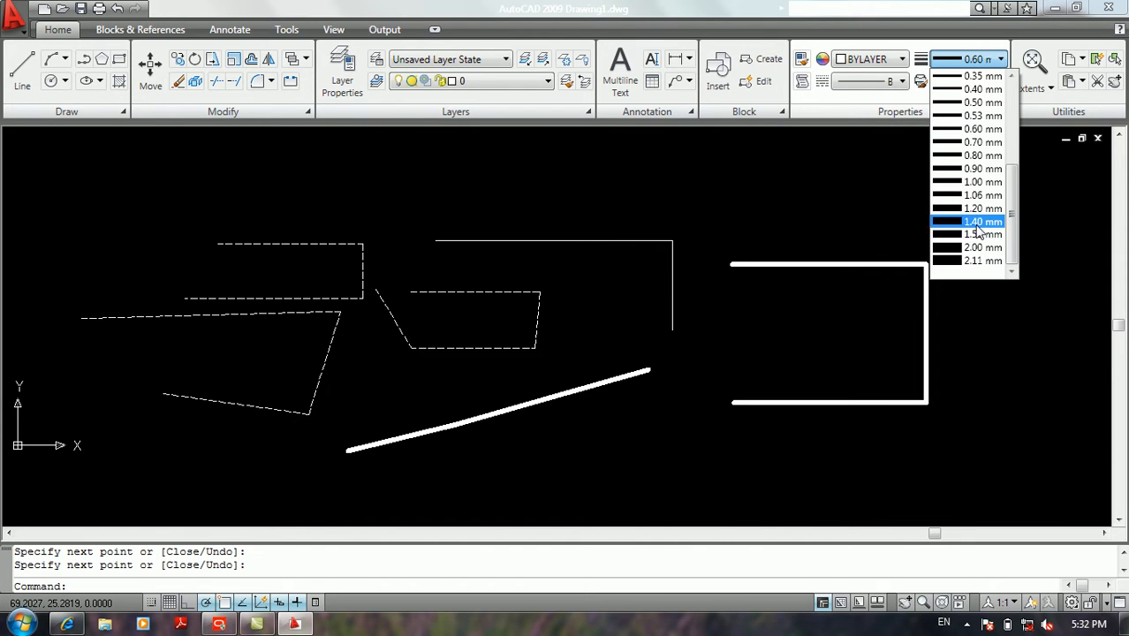
{"action": "left_click", "coordinate": [975, 234]}
{"action": "type", "text": "l"}
{"action": "key", "text": "Return"}
{"action": "left_click", "coordinate": [944, 205]}
{"action": "left_click", "coordinate": [1012, 327]}
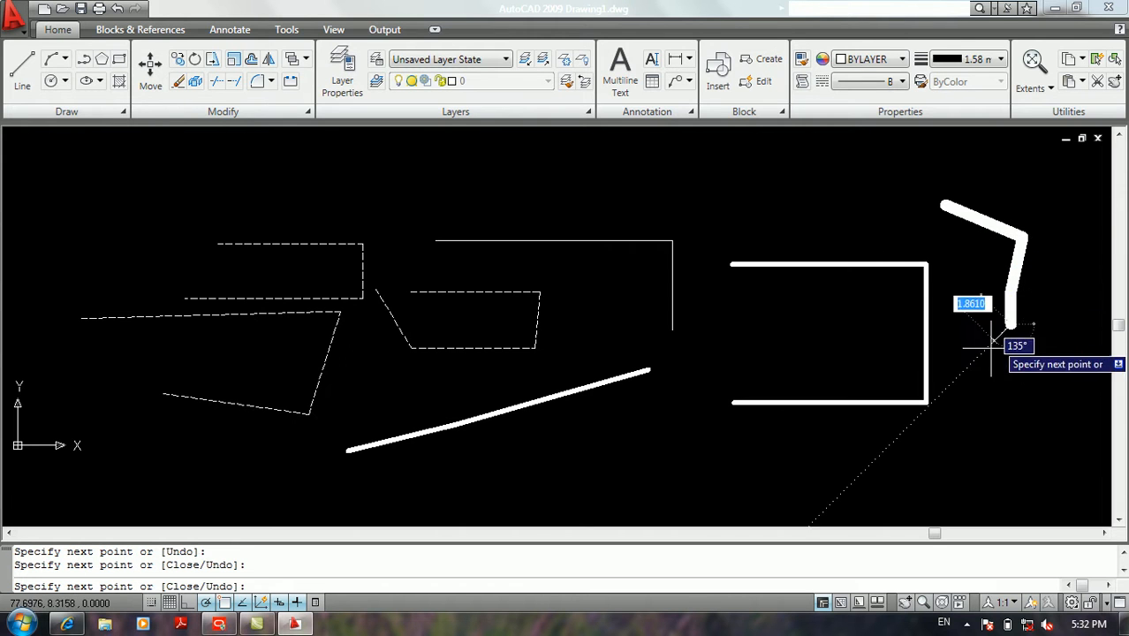
{"action": "key", "text": "Return"}
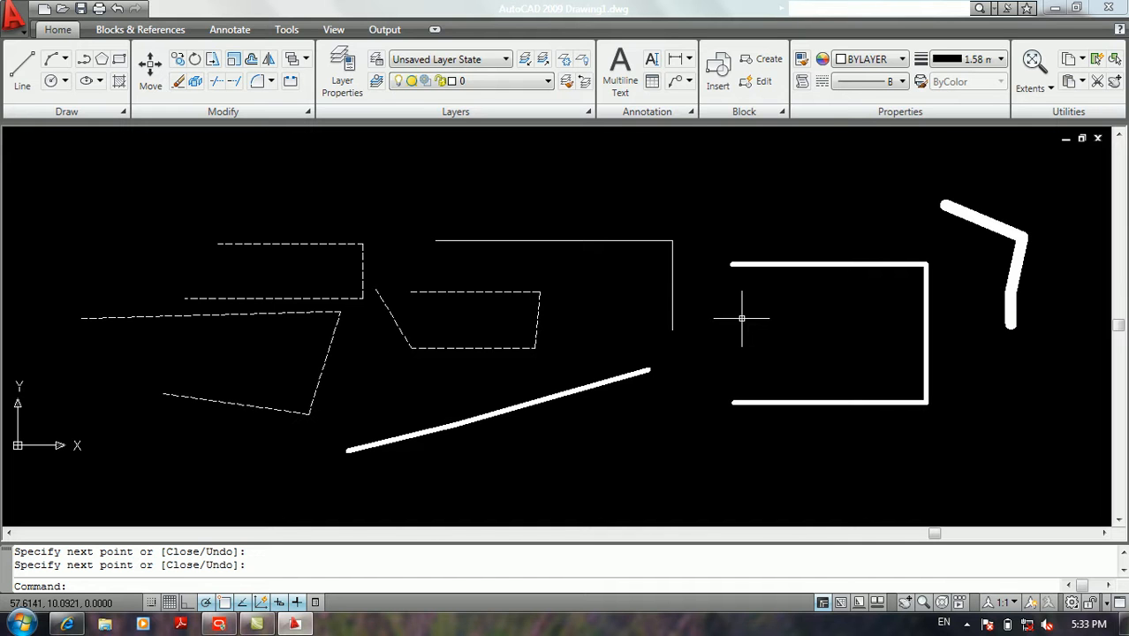
Open the Lineweight Settings and examine the values available for the default lineweight
{"action": "type", "text": "lw"}
{"action": "key", "text": "Return"}
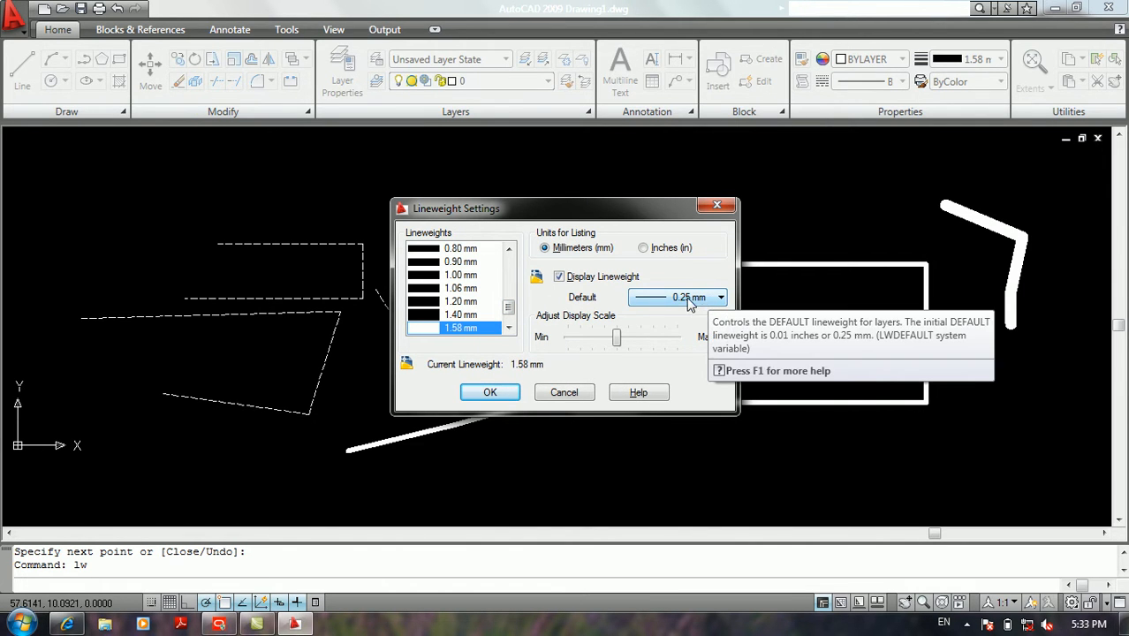
{"action": "left_click", "coordinate": [709, 301]}
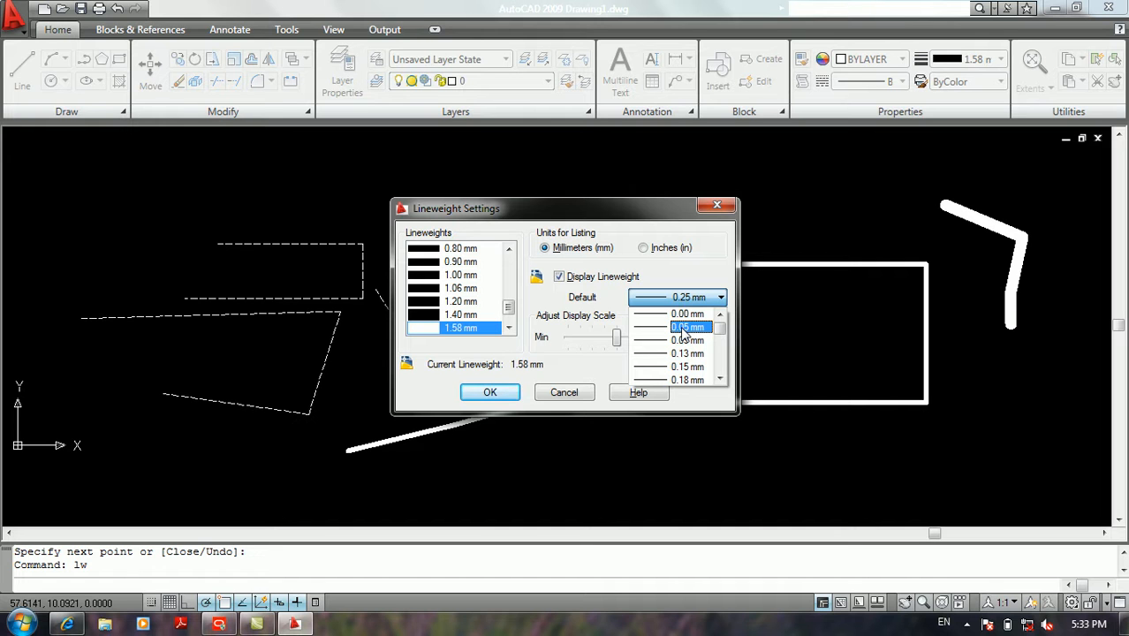
{"action": "scroll", "coordinate": [684, 333], "scroll_direction": "down", "scroll_amount": 6}
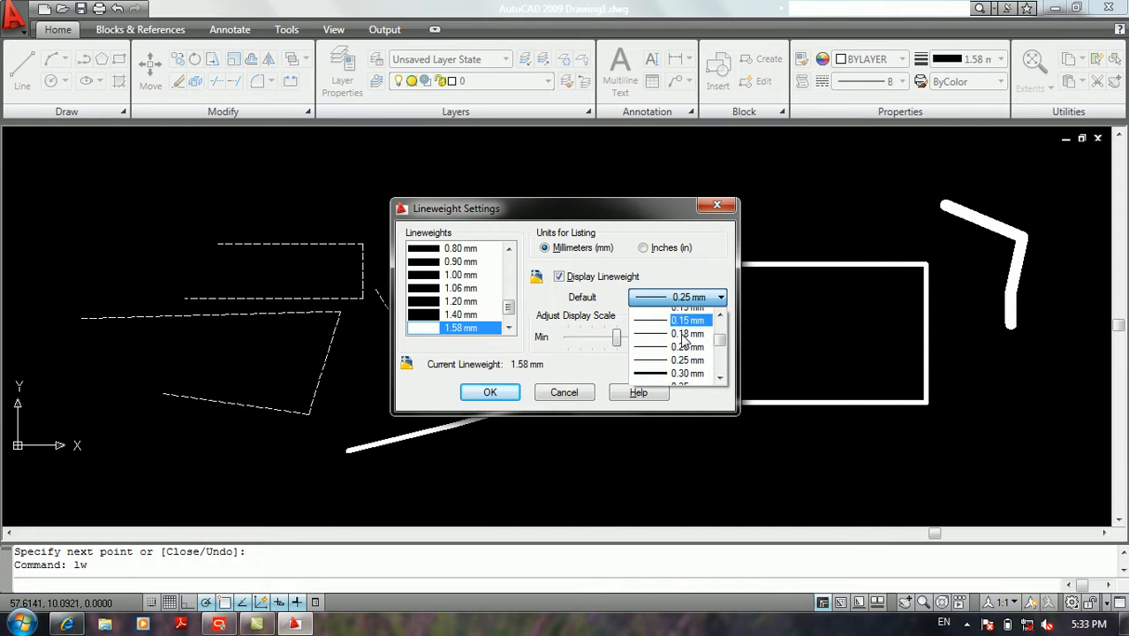
{"action": "left_click", "coordinate": [639, 269]}
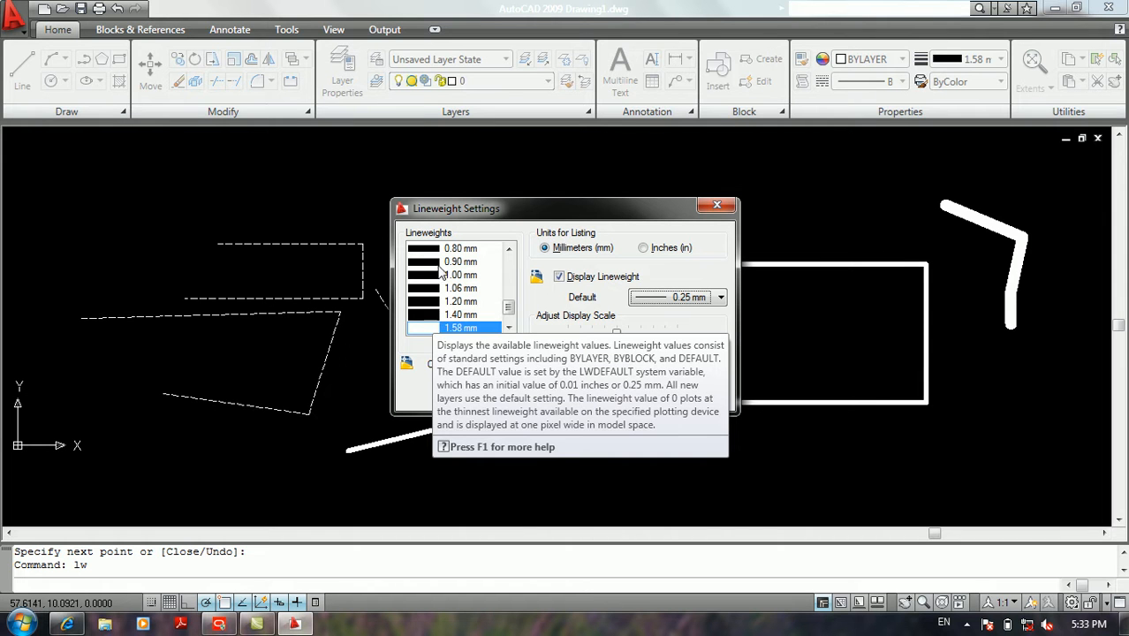
Set the lineweight display scale to its minimum and then near its maximum, comparing the listed line previews
{"action": "left_click_drag", "start_coordinate": [619, 341], "coordinate": [567, 341]}
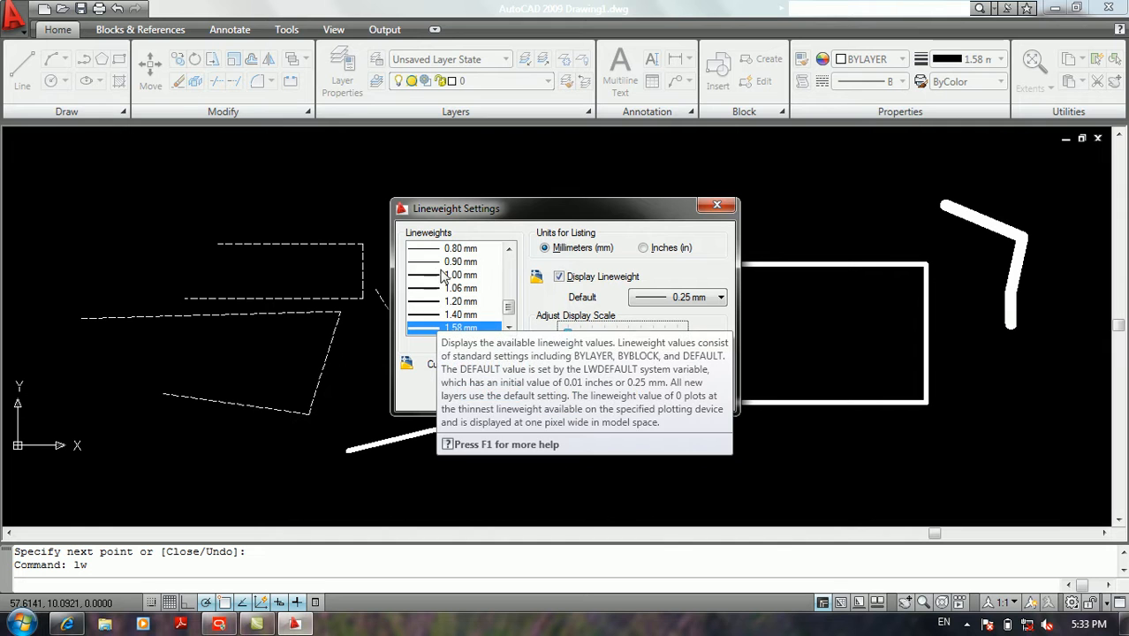
{"action": "left_click_drag", "start_coordinate": [511, 308], "coordinate": [509, 324]}
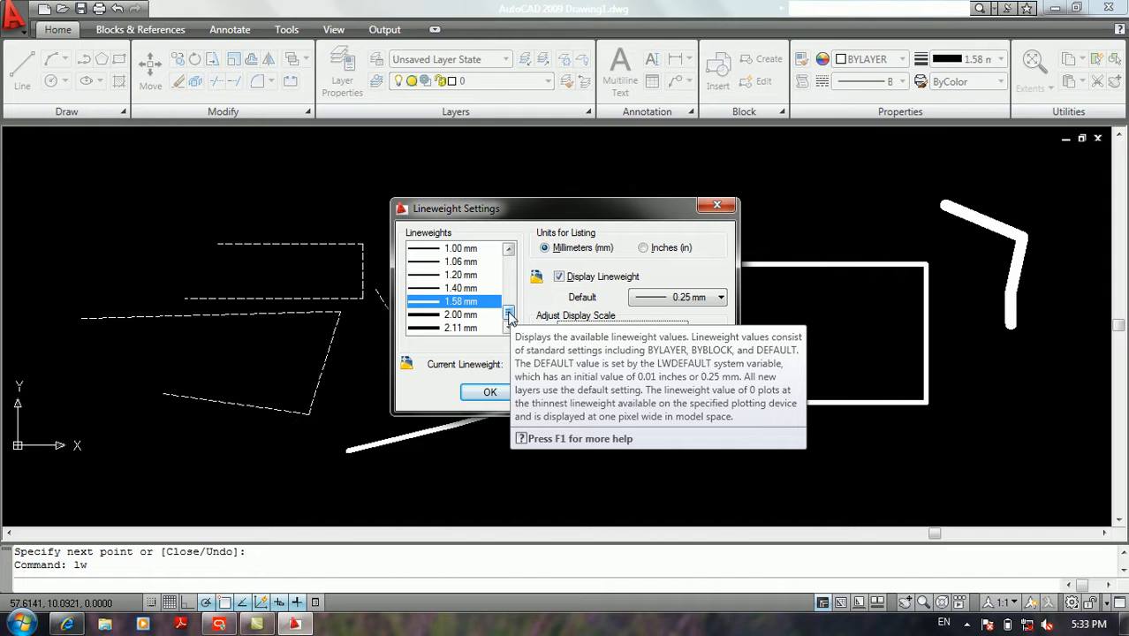
{"action": "left_click_drag", "start_coordinate": [509, 311], "coordinate": [718, 345]}
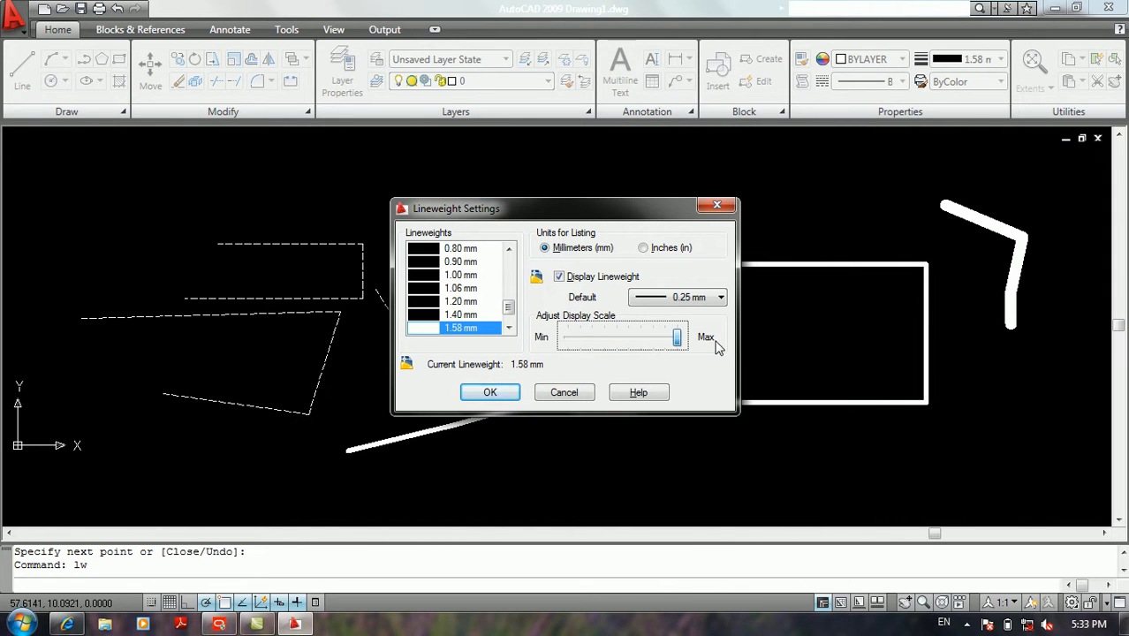
{"action": "left_click_drag", "start_coordinate": [511, 301], "coordinate": [513, 253]}
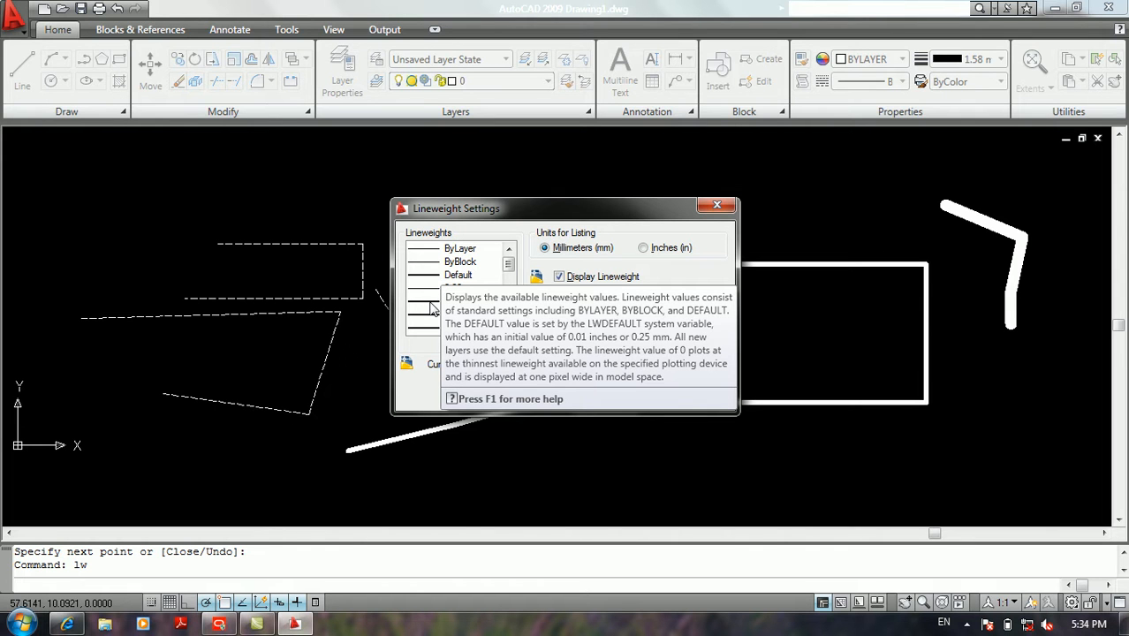
Return the display scale to the middle, review the lineweight previews, and close the settings without applying them
{"action": "left_click", "coordinate": [625, 338]}
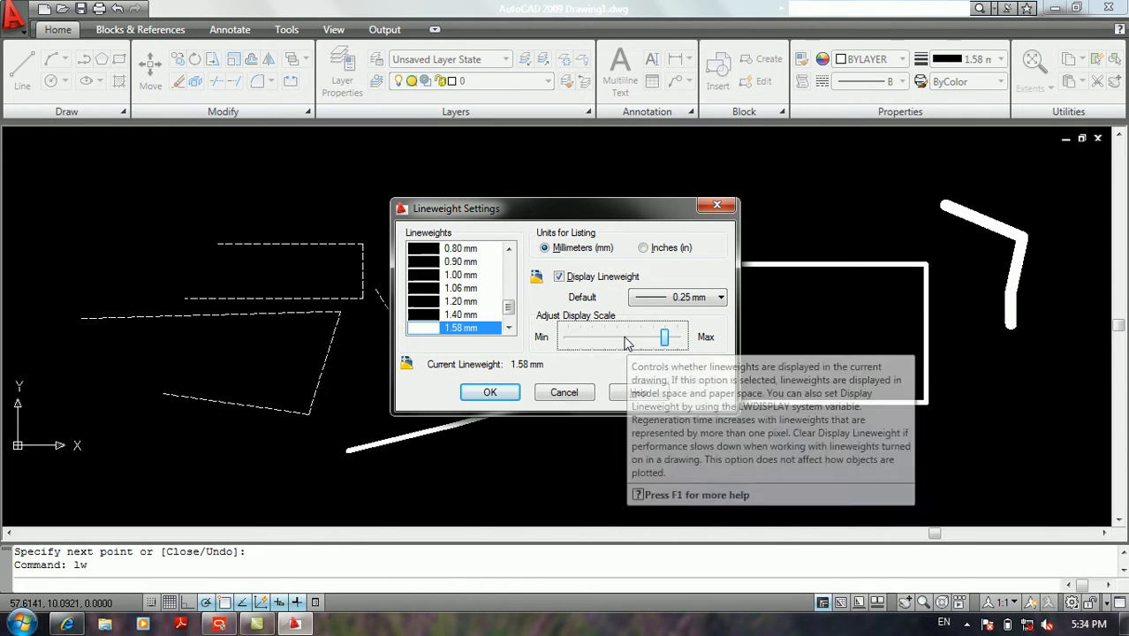
{"action": "left_click", "coordinate": [615, 338]}
{"action": "left_click", "coordinate": [617, 338]}
{"action": "left_click", "coordinate": [617, 338]}
{"action": "left_click", "coordinate": [617, 338]}
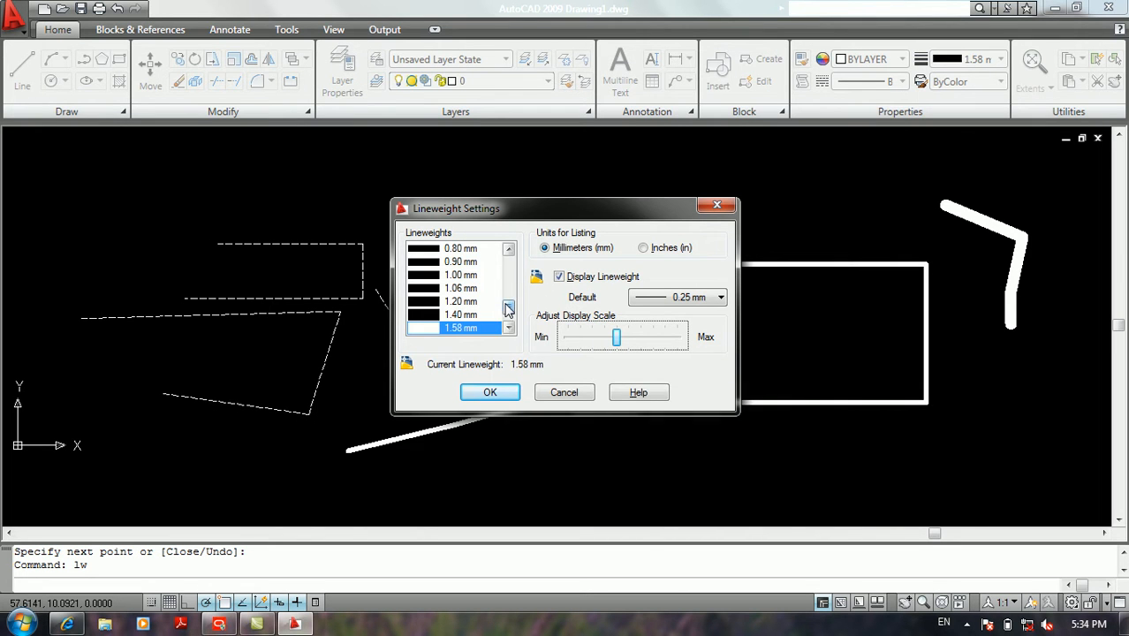
{"action": "scroll", "coordinate": [506, 320], "scroll_direction": "up", "scroll_amount": 6}
{"action": "scroll", "coordinate": [522, 320], "scroll_direction": "down", "scroll_amount": 7}
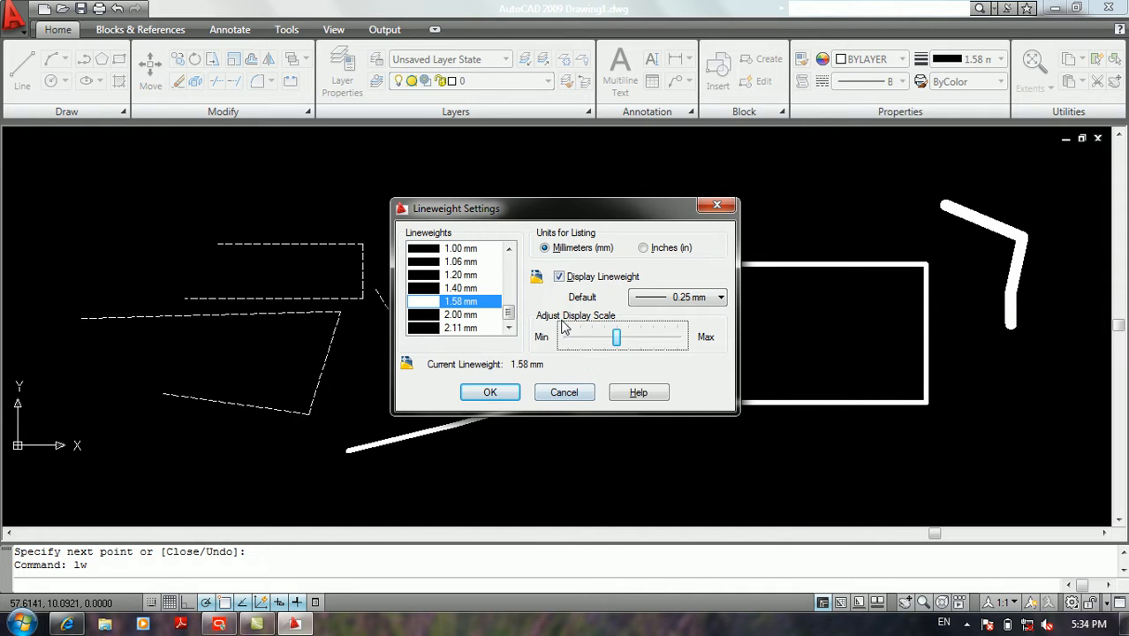
{"action": "left_click", "coordinate": [570, 395]}
Set the current lineweight for new objects back to ByLayer
{"action": "left_click", "coordinate": [584, 288]}
{"action": "left_click", "coordinate": [581, 323]}
{"action": "left_click", "coordinate": [999, 66]}
{"action": "scroll", "coordinate": [978, 79], "scroll_direction": "up", "scroll_amount": 3}
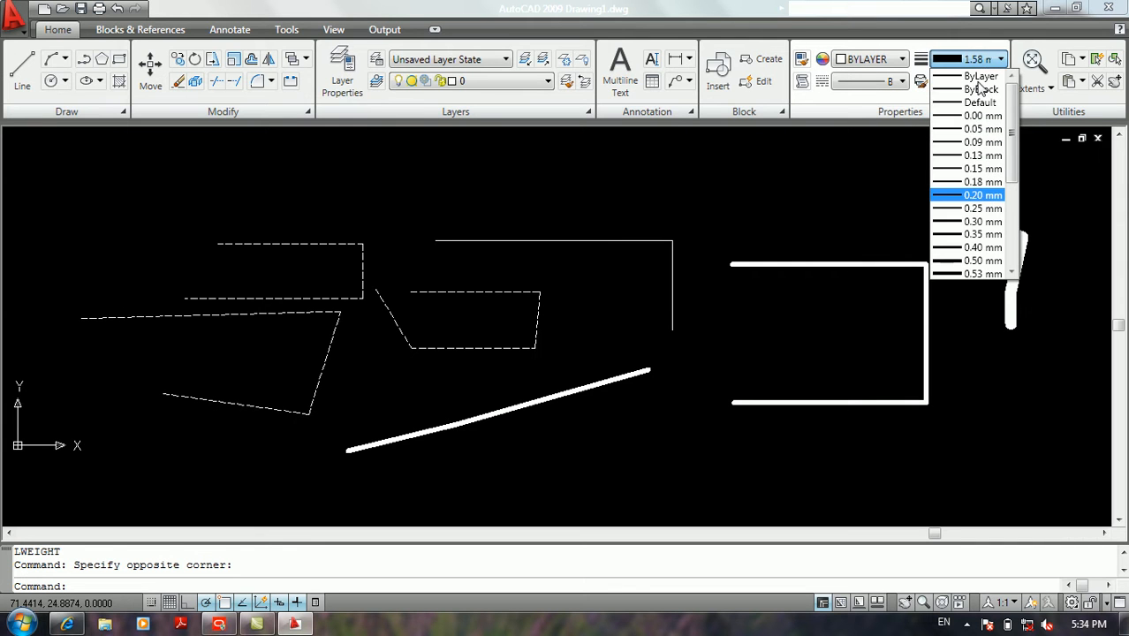
{"action": "left_click", "coordinate": [978, 79]}
{"action": "left_click", "coordinate": [819, 194]}
{"action": "left_click", "coordinate": [778, 223]}
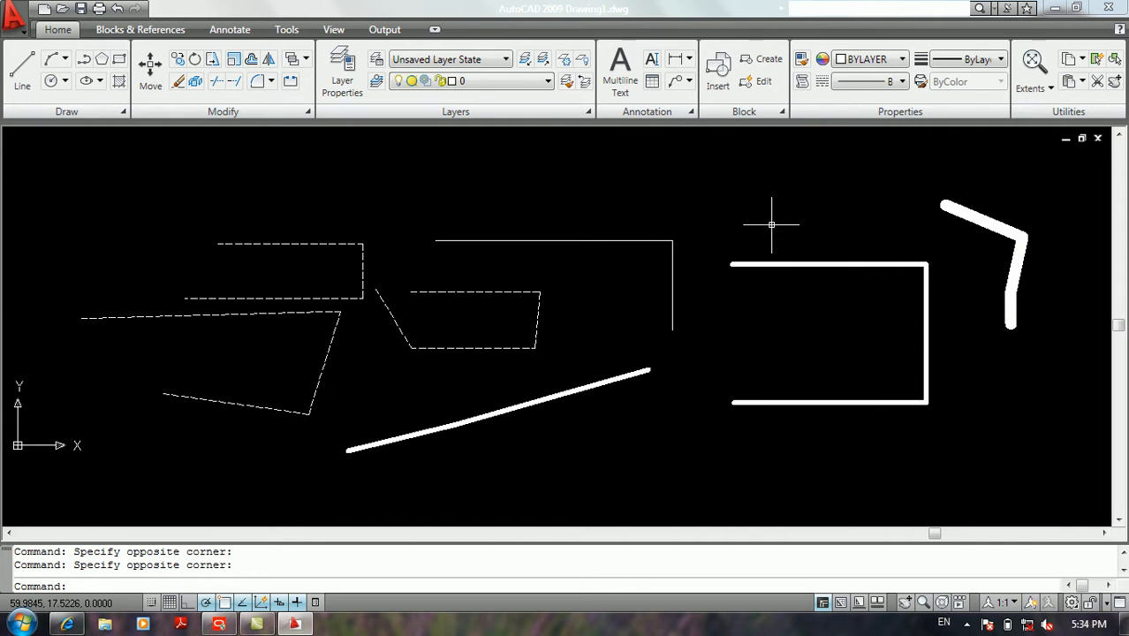
Select all objects in the drawing and erase them
{"action": "middle_click_drag", "start_coordinate": [759, 227], "coordinate": [832, 198]}
{"action": "scroll", "coordinate": [658, 242], "scroll_direction": "down", "scroll_amount": 2}
{"action": "middle_click_drag", "start_coordinate": [653, 242], "coordinate": [694, 245]}
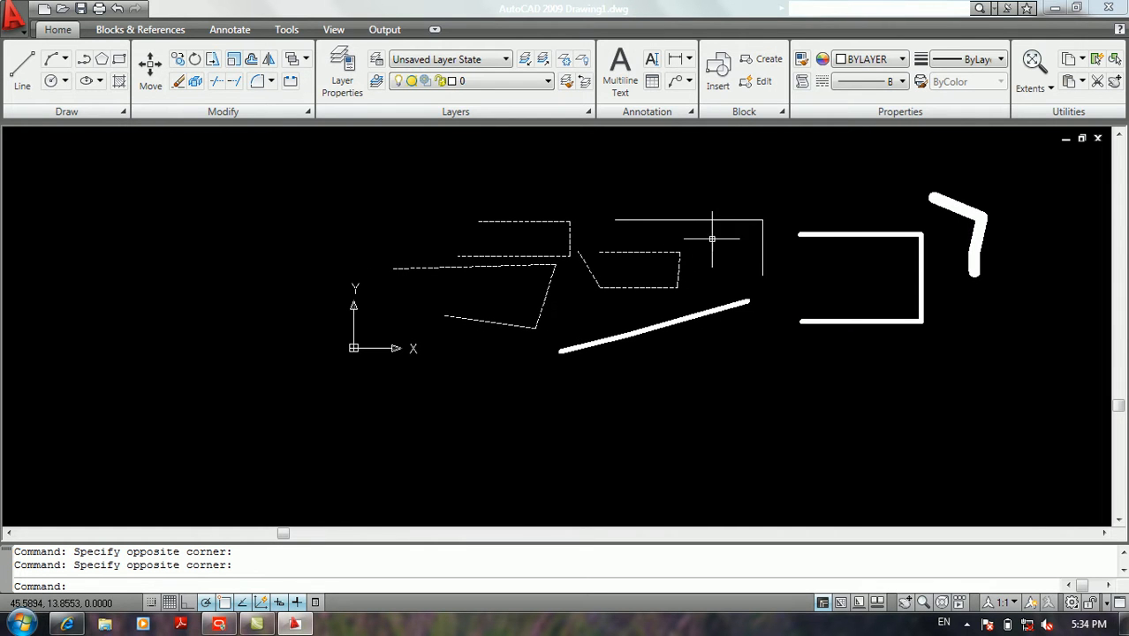
{"action": "scroll", "coordinate": [568, 256], "scroll_direction": "down", "scroll_amount": 2}
{"action": "mouse_move", "coordinate": [568, 257]}
{"action": "middle_mouse_down"}
{"action": "mouse_move", "coordinate": [609, 296]}
{"action": "mouse_move", "coordinate": [638, 366]}
{"action": "middle_mouse_up"}
{"action": "scroll", "coordinate": [532, 345], "scroll_direction": "up", "scroll_amount": 3}
{"action": "scroll", "coordinate": [532, 346], "scroll_direction": "down", "scroll_amount": 4}
{"action": "middle_click_drag", "start_coordinate": [550, 327], "coordinate": [452, 274]}
{"action": "key", "text": "ctrl+a"}
{"action": "key", "text": "Delete"}
{"action": "scroll", "coordinate": [454, 284], "scroll_direction": "up", "scroll_amount": 6}
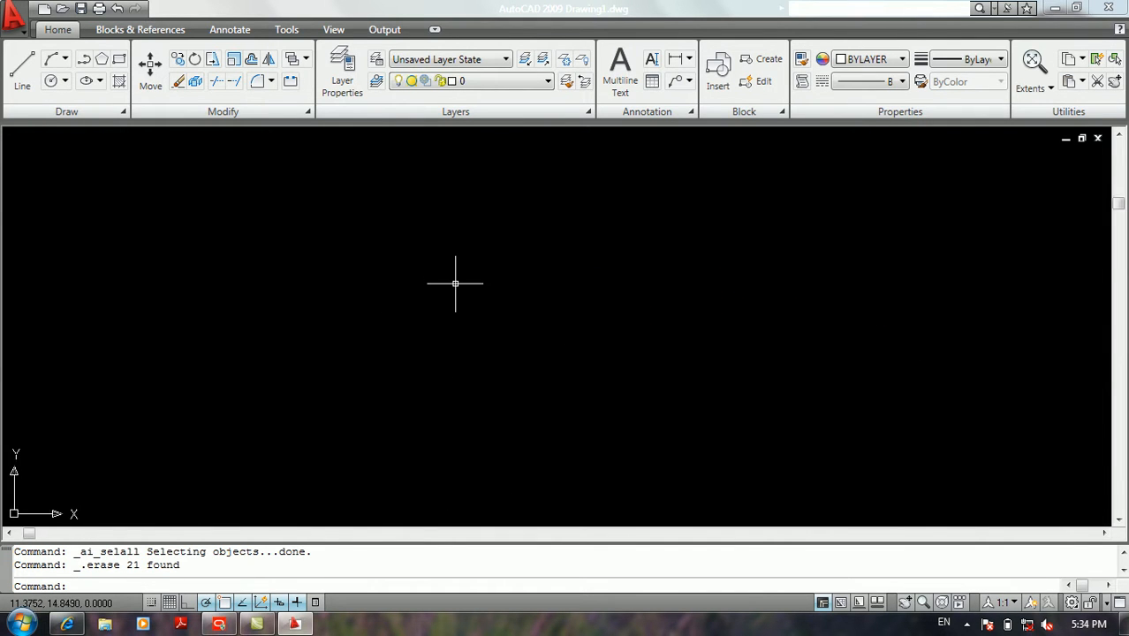
{"action": "left_click", "coordinate": [24, 34]}
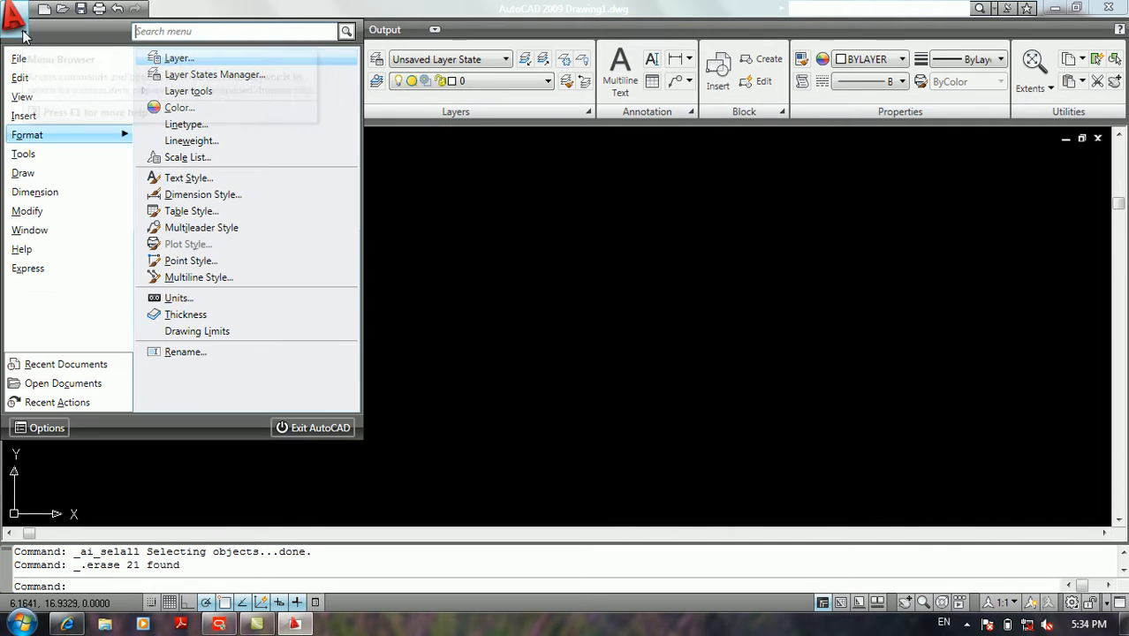
{"action": "mouse_move", "coordinate": [38, 172]}
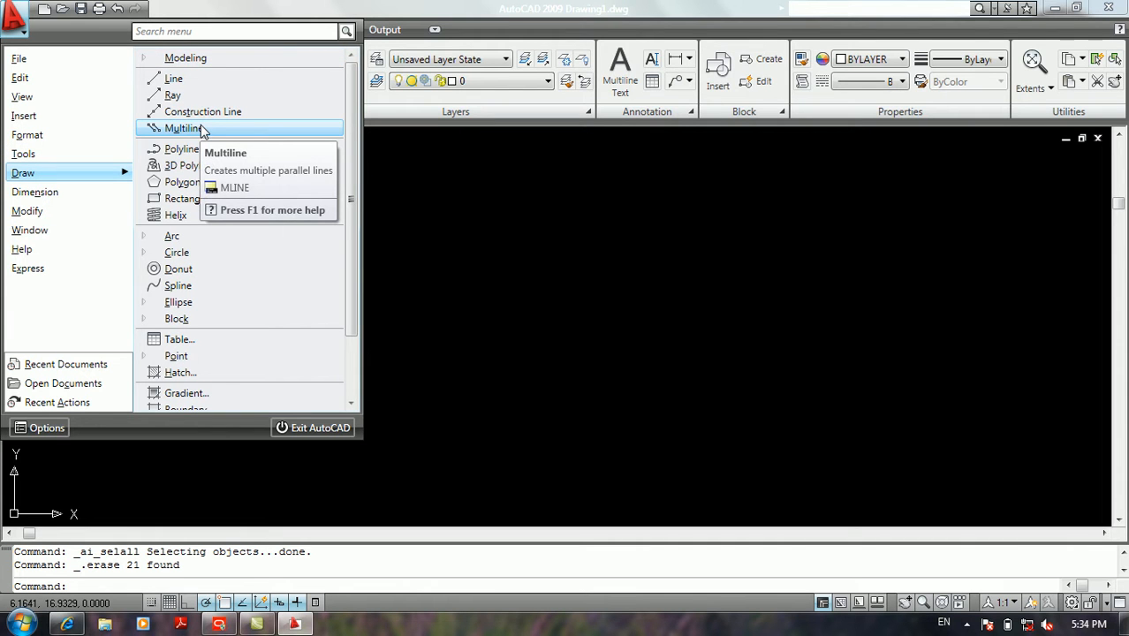
{"action": "left_click", "coordinate": [520, 224]}
{"action": "left_click", "coordinate": [362, 283]}
{"action": "left_click", "coordinate": [241, 302]}
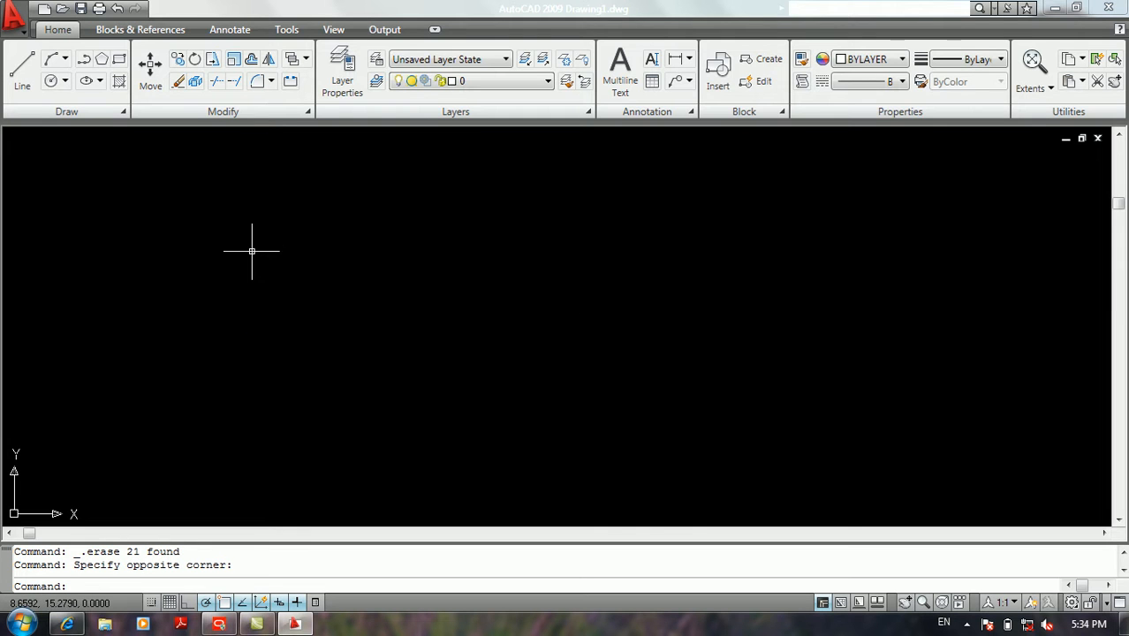
Draw an open multiline of five segments with top justification, scale 1.00 and the STANDARD style
{"action": "type", "text": "ml"}
{"action": "key", "text": "Return"}
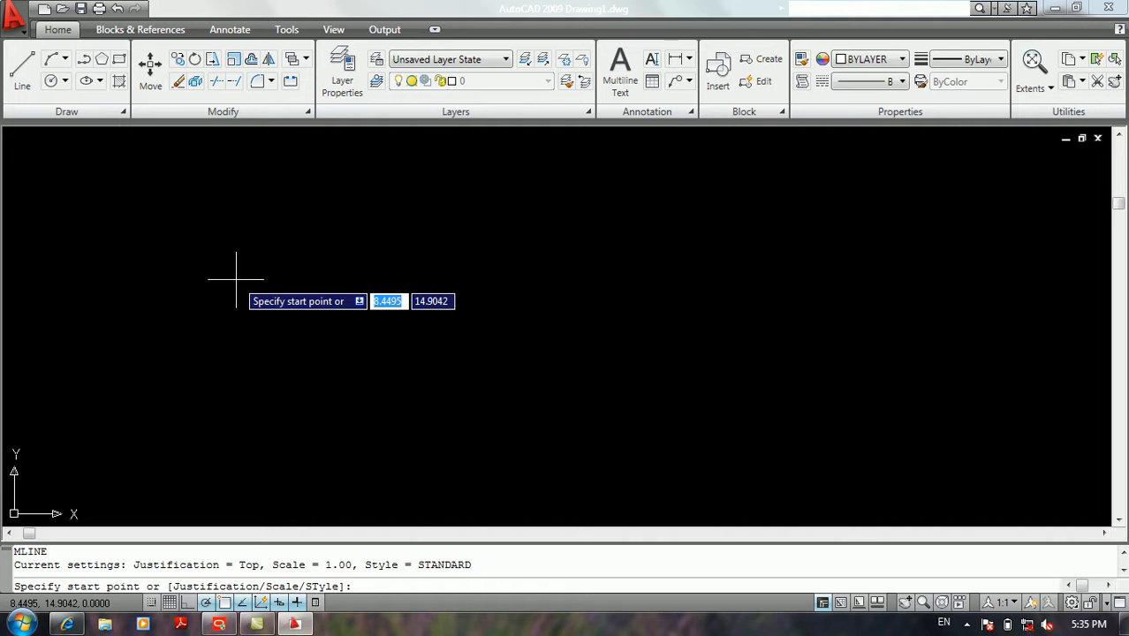
{"action": "left_click", "coordinate": [192, 364]}
{"action": "left_click", "coordinate": [386, 230]}
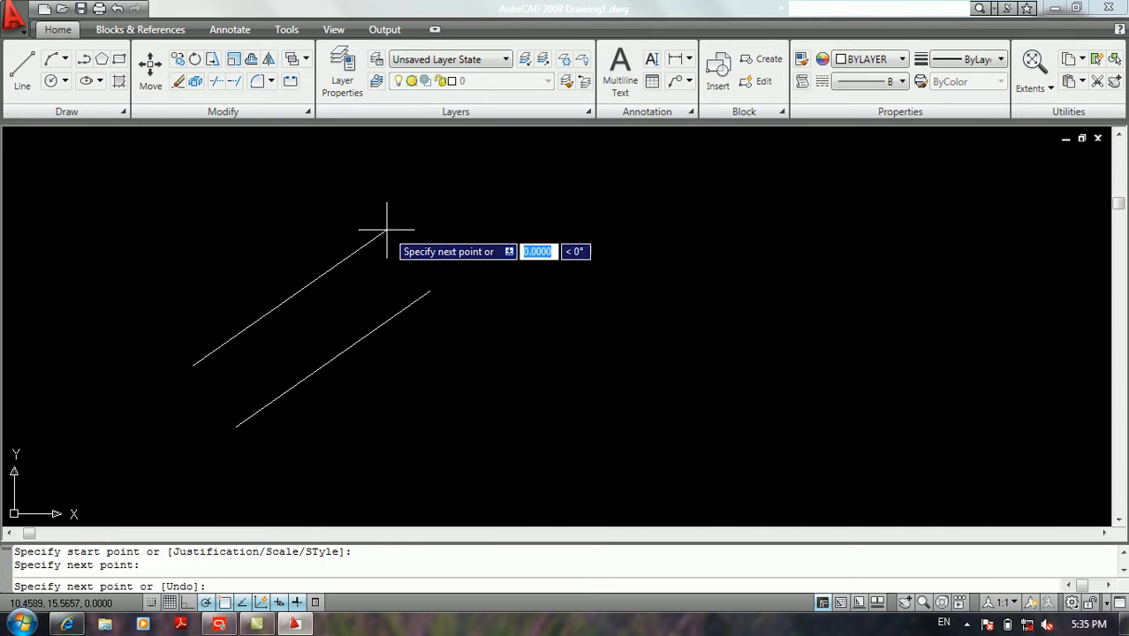
{"action": "left_click", "coordinate": [717, 296]}
{"action": "left_click", "coordinate": [784, 206]}
{"action": "scroll", "coordinate": [585, 190], "scroll_direction": "down", "scroll_amount": 4}
{"action": "middle_click_drag", "start_coordinate": [587, 205], "coordinate": [609, 317]}
{"action": "left_click", "coordinate": [466, 226]}
{"action": "left_click", "coordinate": [316, 282]}
{"action": "key", "text": "Return"}
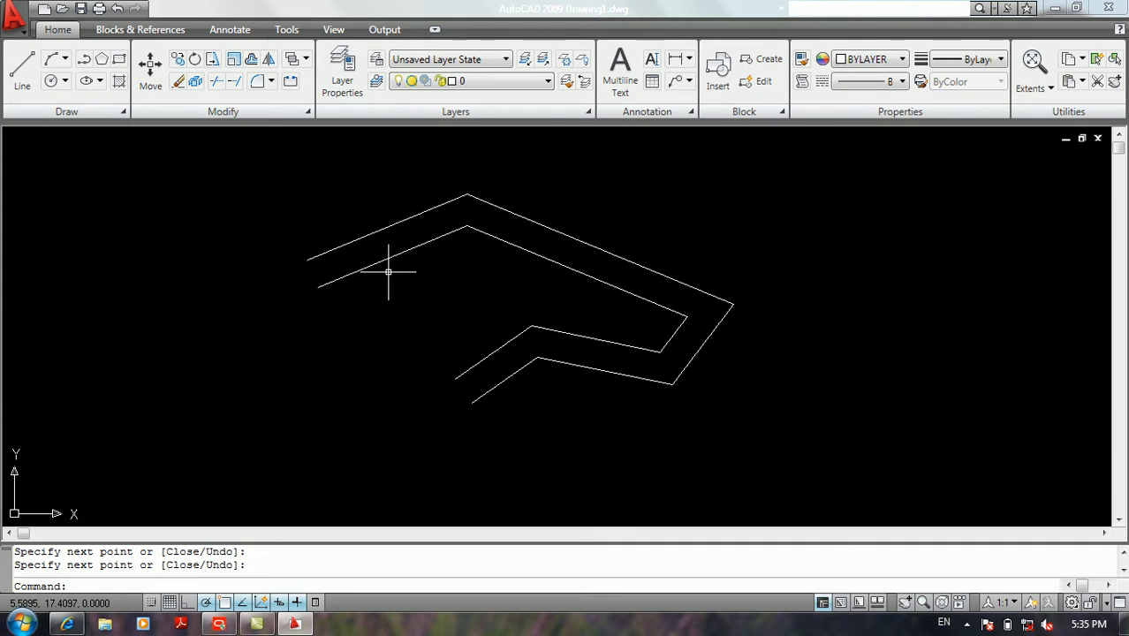
{"action": "middle_click_drag", "start_coordinate": [388, 273], "coordinate": [421, 271]}
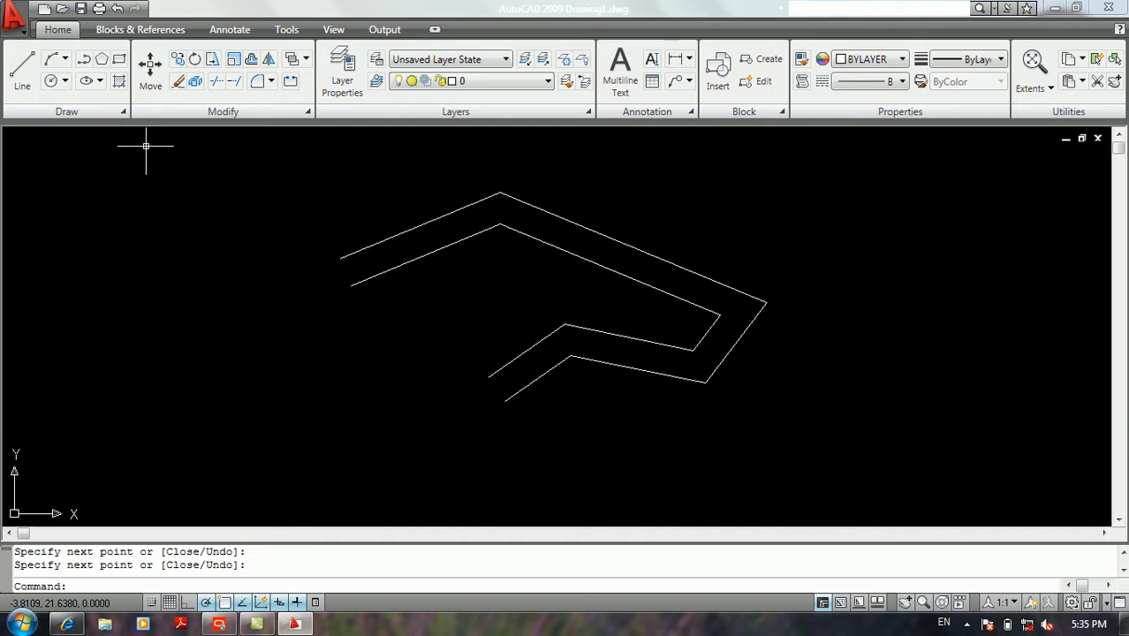
Create a new multiline style named nn, based on STANDARD
{"action": "left_click", "coordinate": [22, 31]}
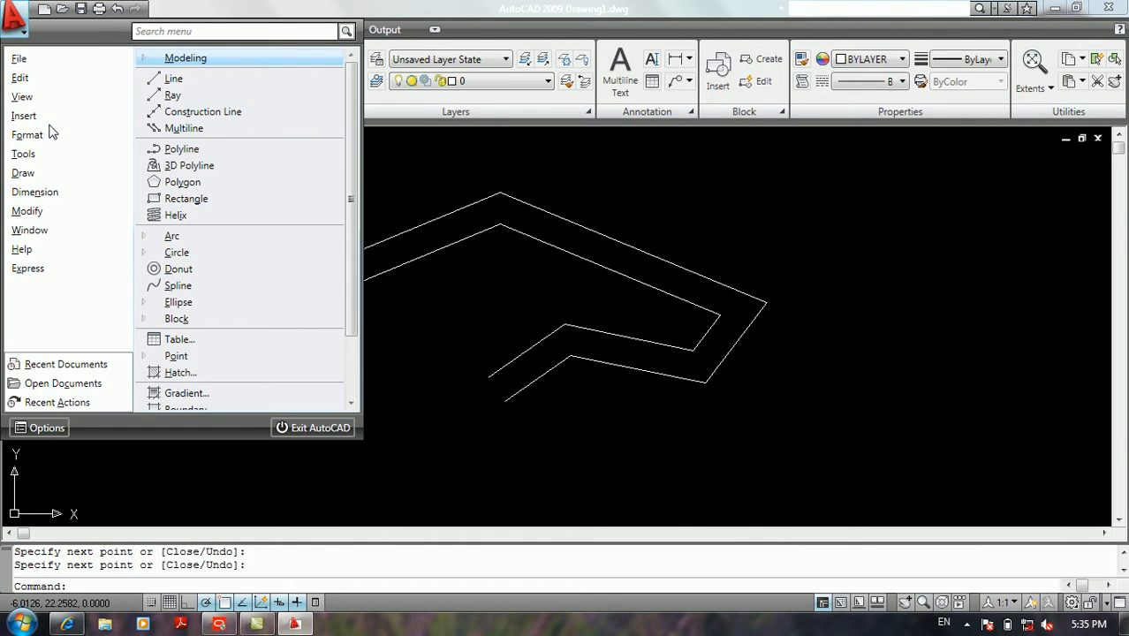
{"action": "mouse_move", "coordinate": [53, 134]}
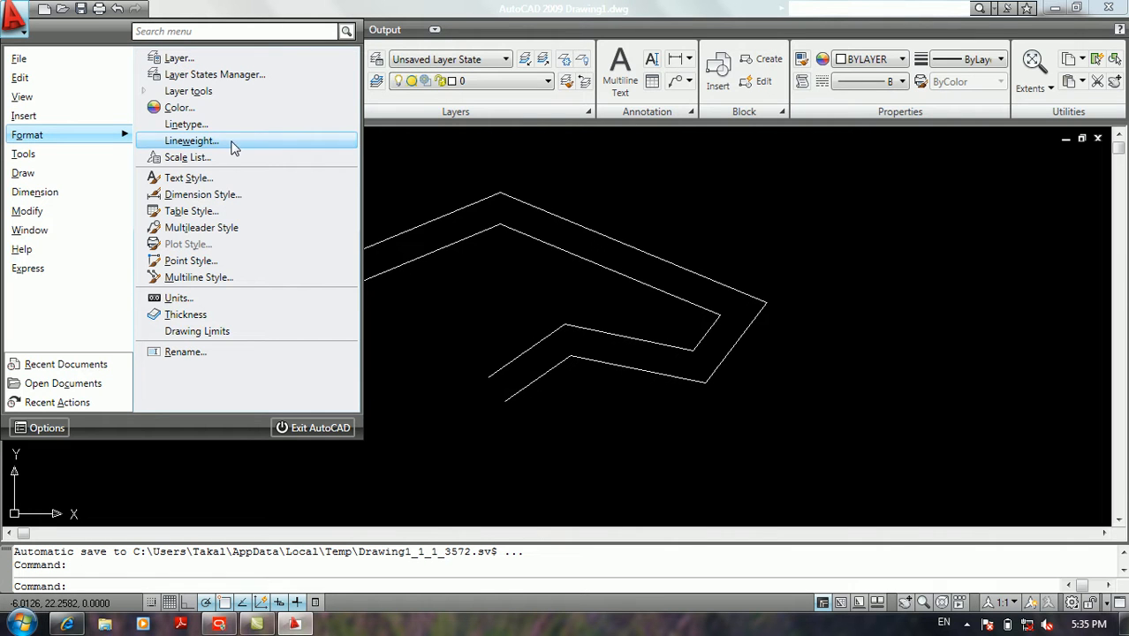
{"action": "left_click", "coordinate": [215, 278]}
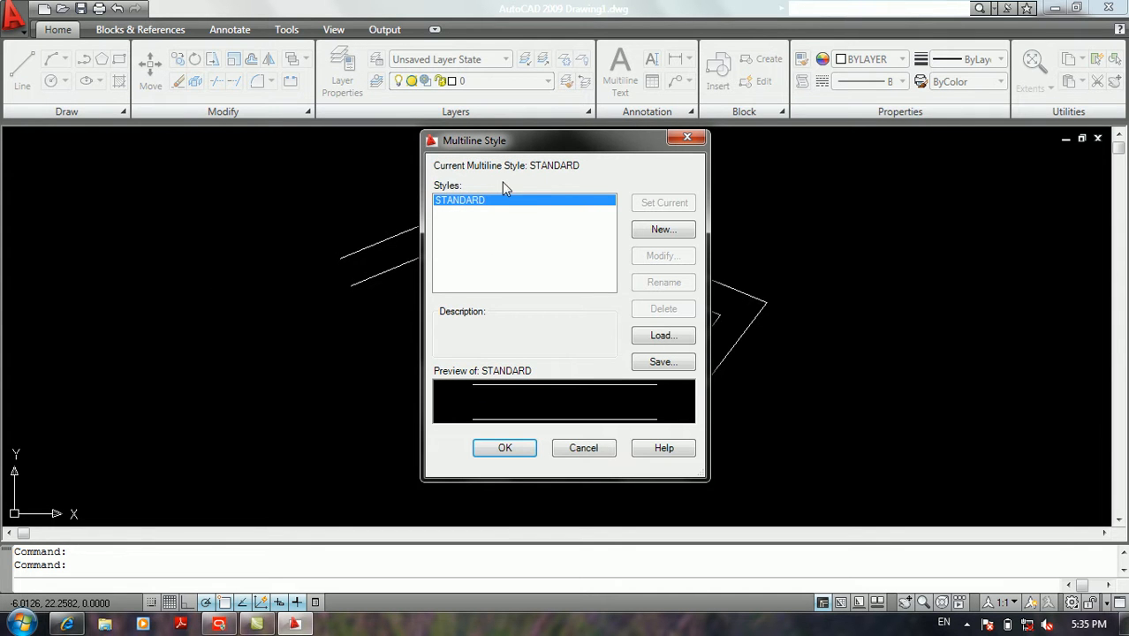
{"action": "left_click", "coordinate": [644, 229]}
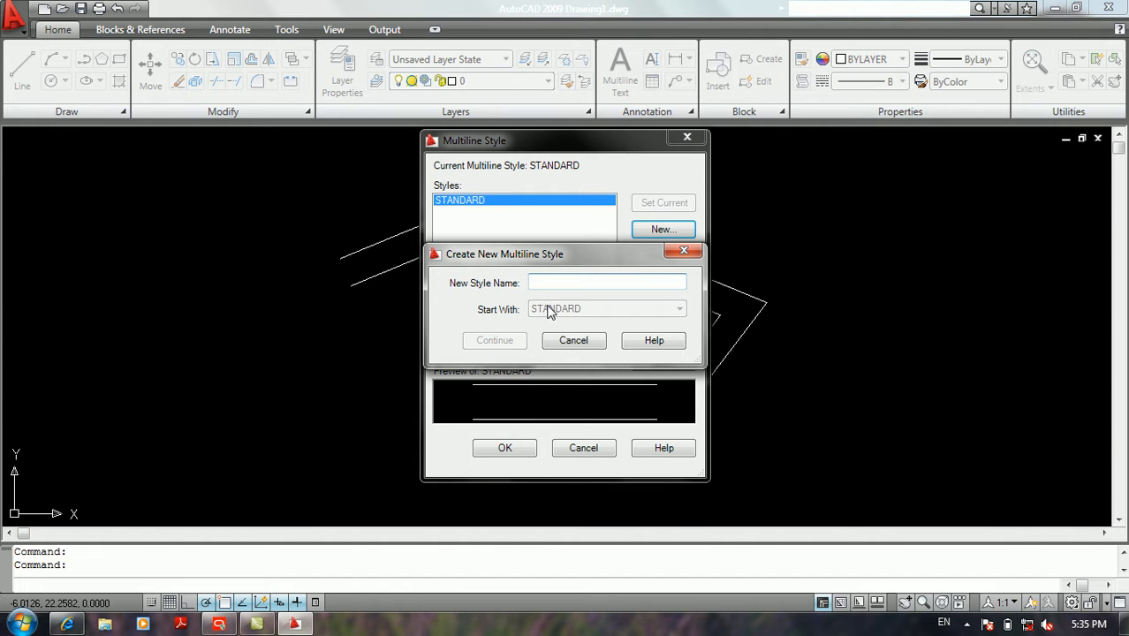
{"action": "type", "text": "nn"}
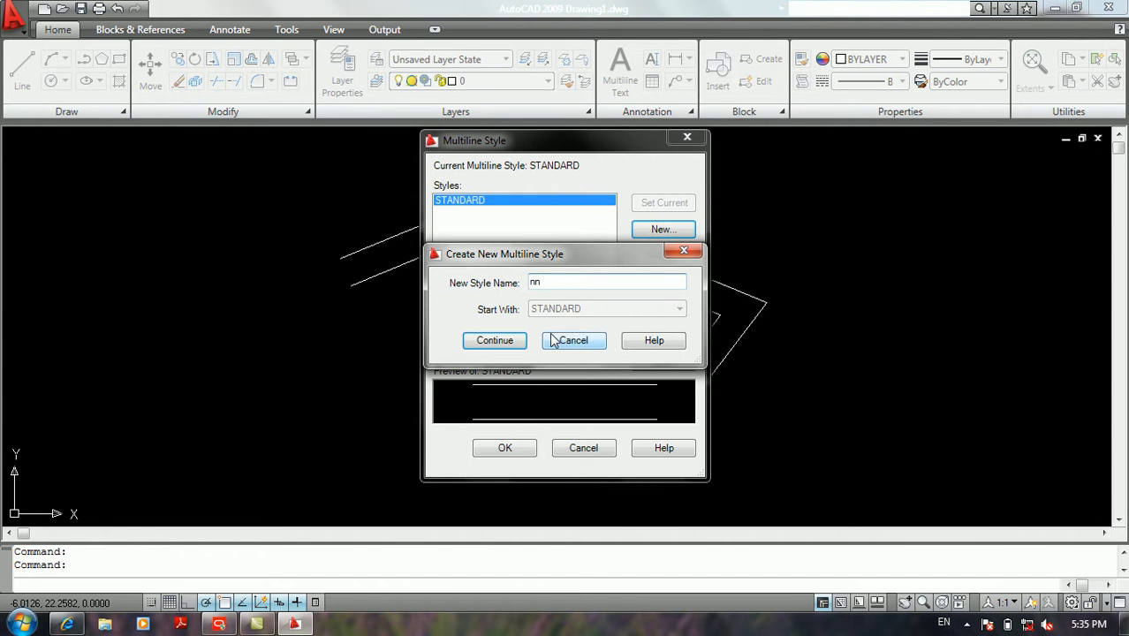
{"action": "left_click", "coordinate": [489, 339]}
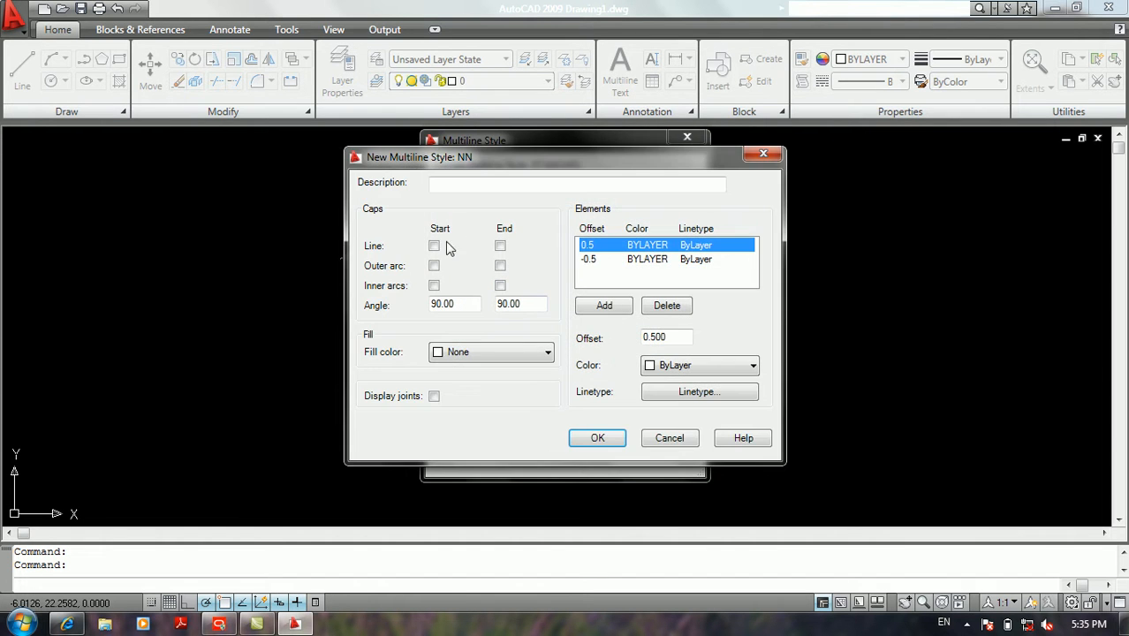
Set the offsets of the style's two elements to 1 for the upper line and -1 for the lower line
{"action": "left_click", "coordinate": [469, 185]}
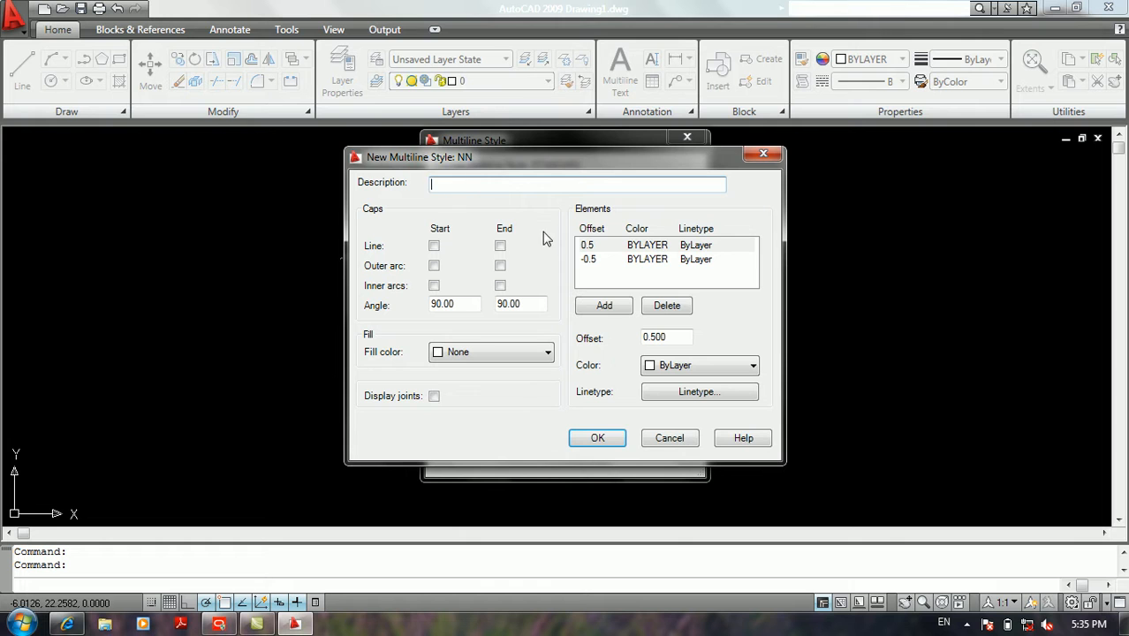
{"action": "left_click", "coordinate": [594, 263]}
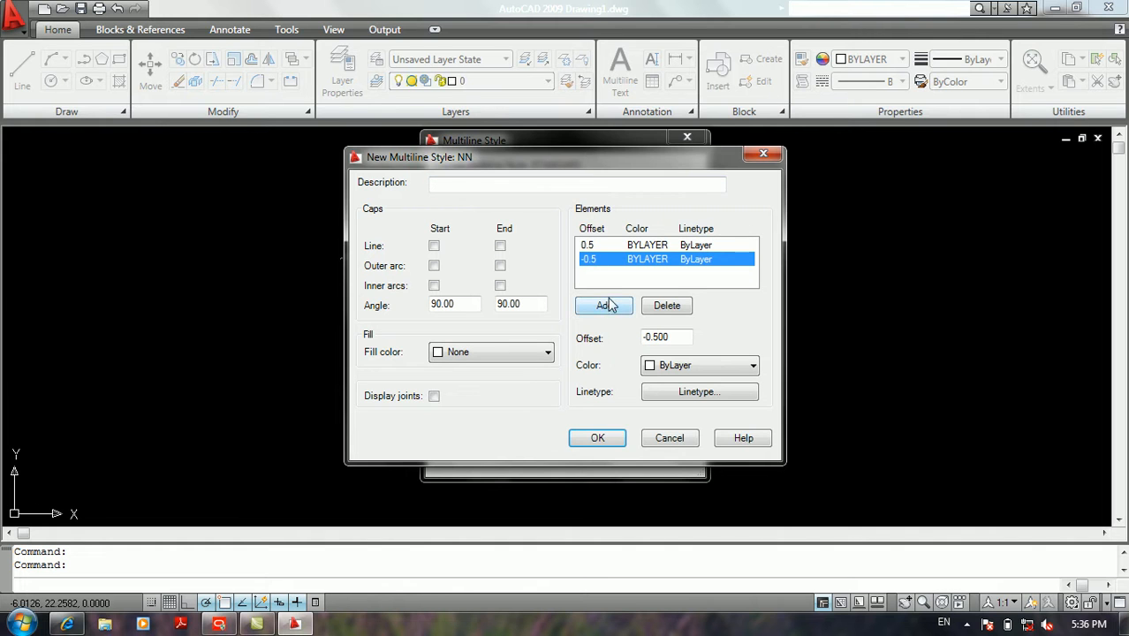
{"action": "left_click", "coordinate": [593, 246]}
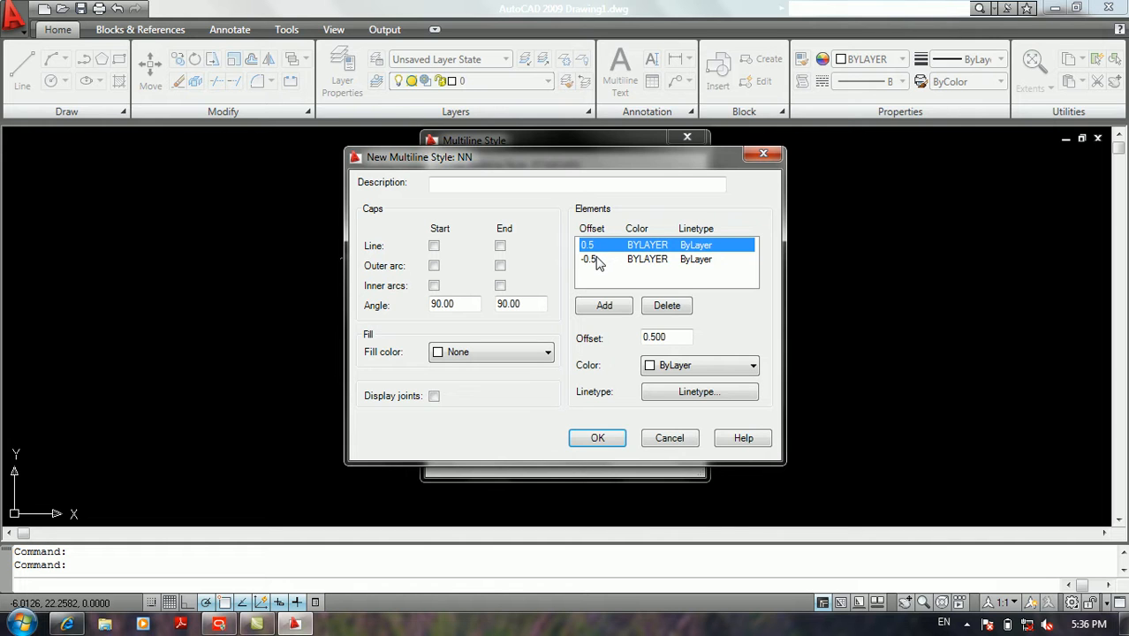
{"action": "left_click", "coordinate": [596, 261]}
{"action": "left_click", "coordinate": [672, 336]}
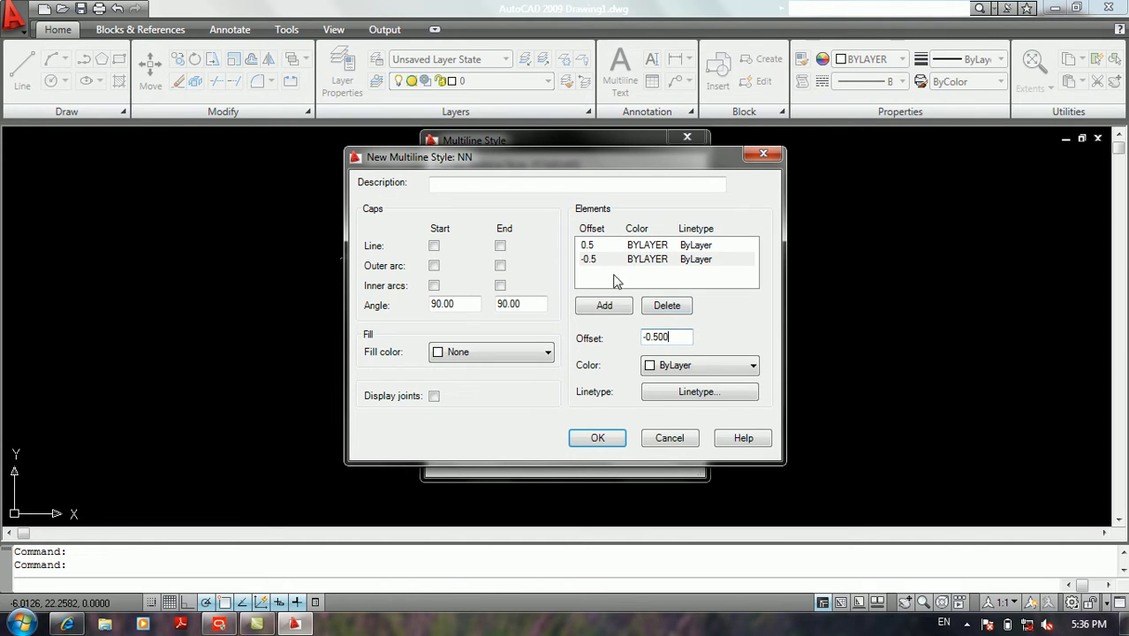
{"action": "left_click", "coordinate": [597, 261]}
{"action": "left_click", "coordinate": [678, 336]}
{"action": "type", "text": "-1"}
{"action": "left_click", "coordinate": [610, 246]}
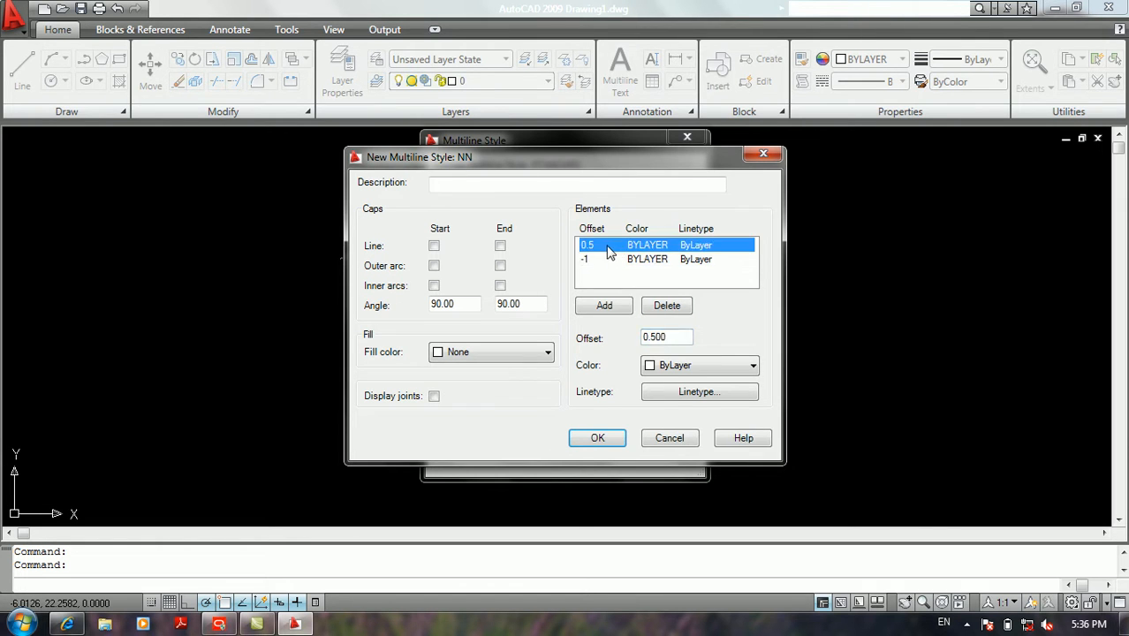
{"action": "left_click", "coordinate": [678, 337]}
{"action": "type", "text": "1"}
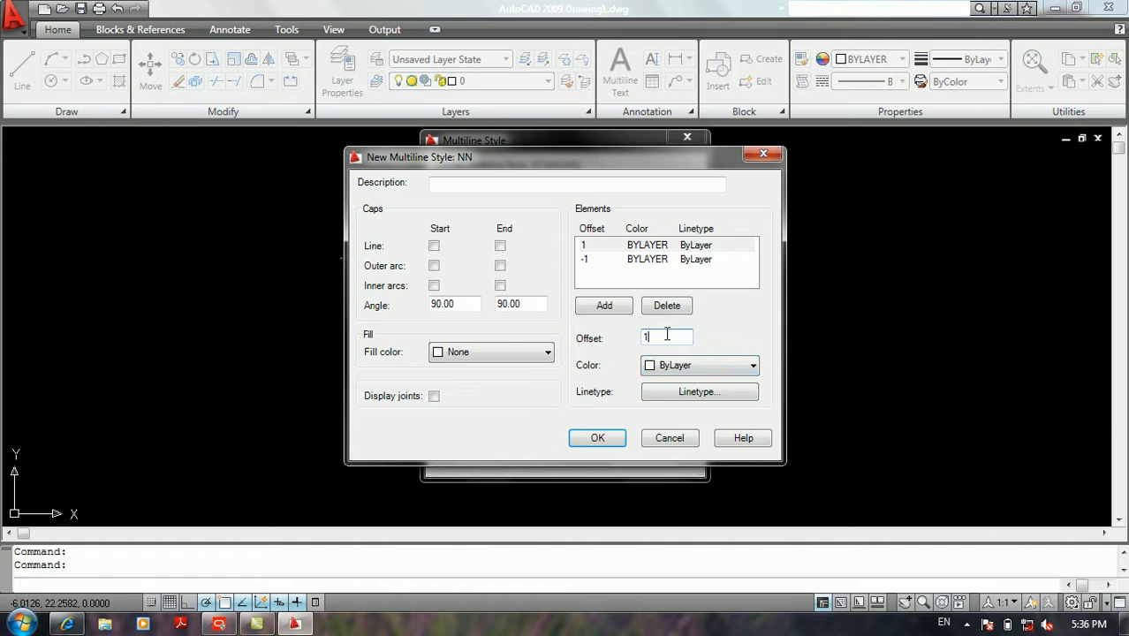
Colour the element at offset 1 red and the element at offset -1 green
{"action": "left_click", "coordinate": [677, 366]}
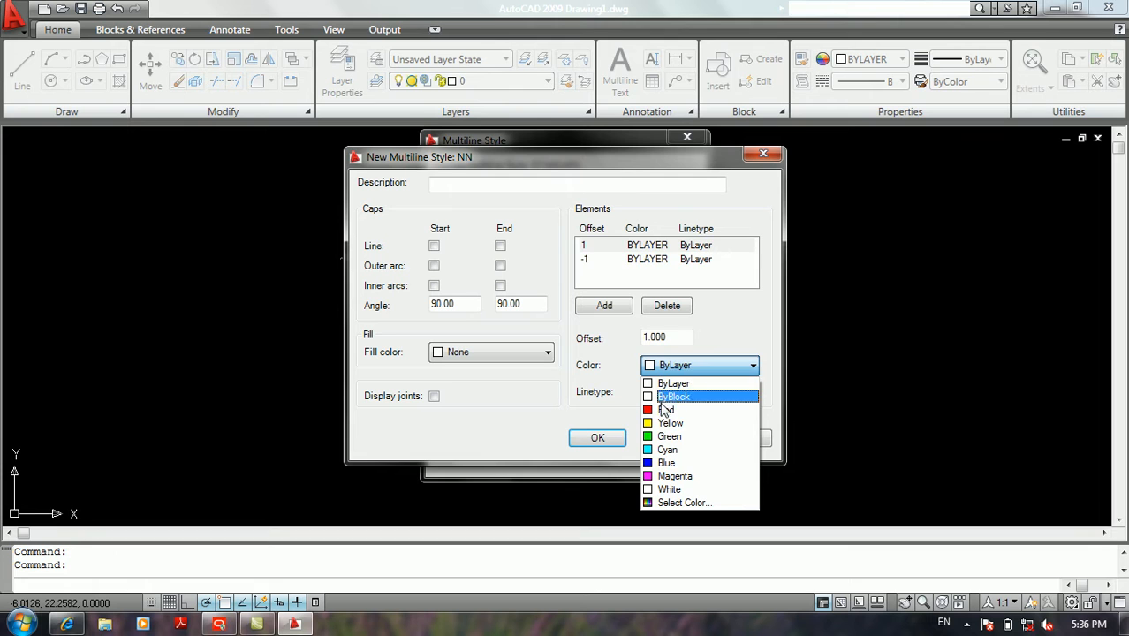
{"action": "left_click", "coordinate": [666, 410]}
{"action": "left_click", "coordinate": [648, 260]}
{"action": "left_click", "coordinate": [681, 371]}
{"action": "left_click", "coordinate": [665, 440]}
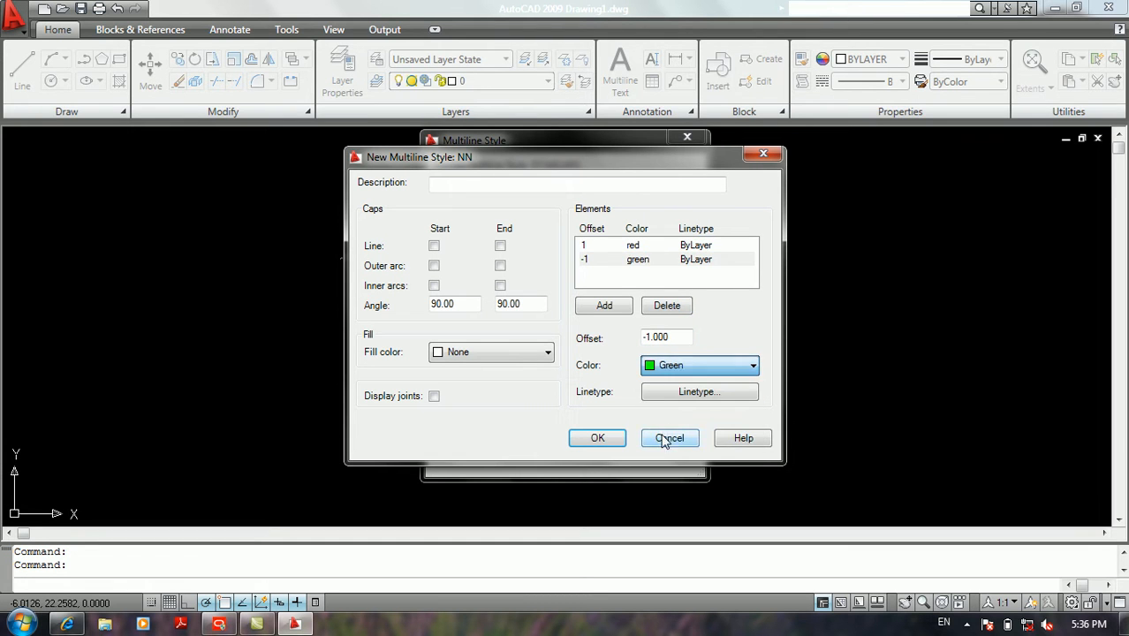
Add a third element to the multiline style with an offset of 1 and the colour blue
{"action": "left_click", "coordinate": [603, 308]}
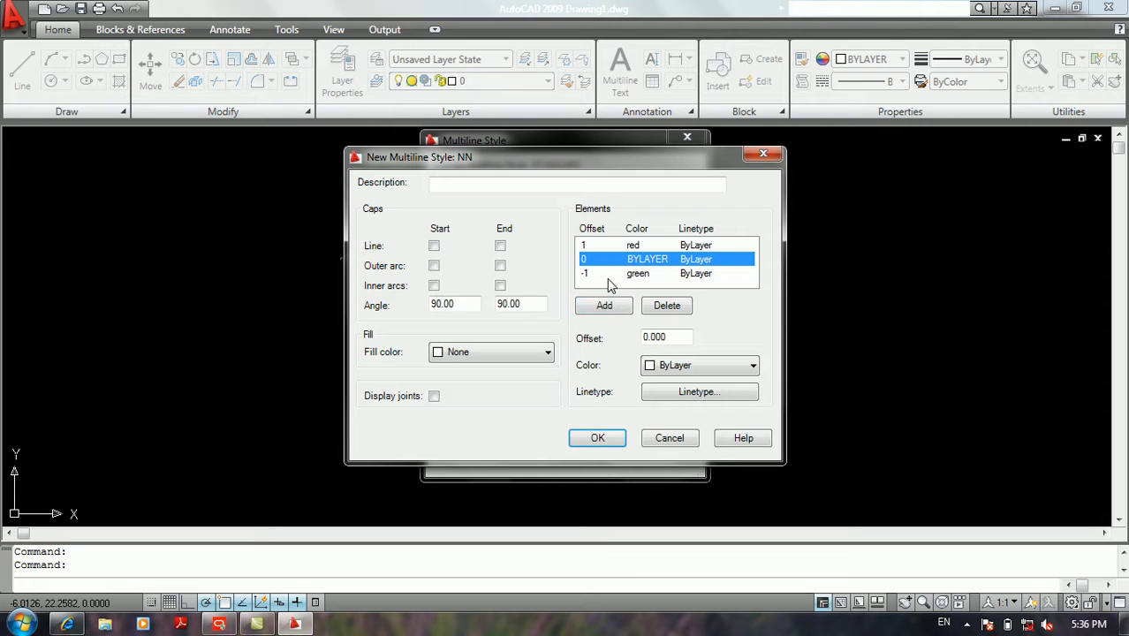
{"action": "left_click_drag", "start_coordinate": [684, 337], "coordinate": [594, 340]}
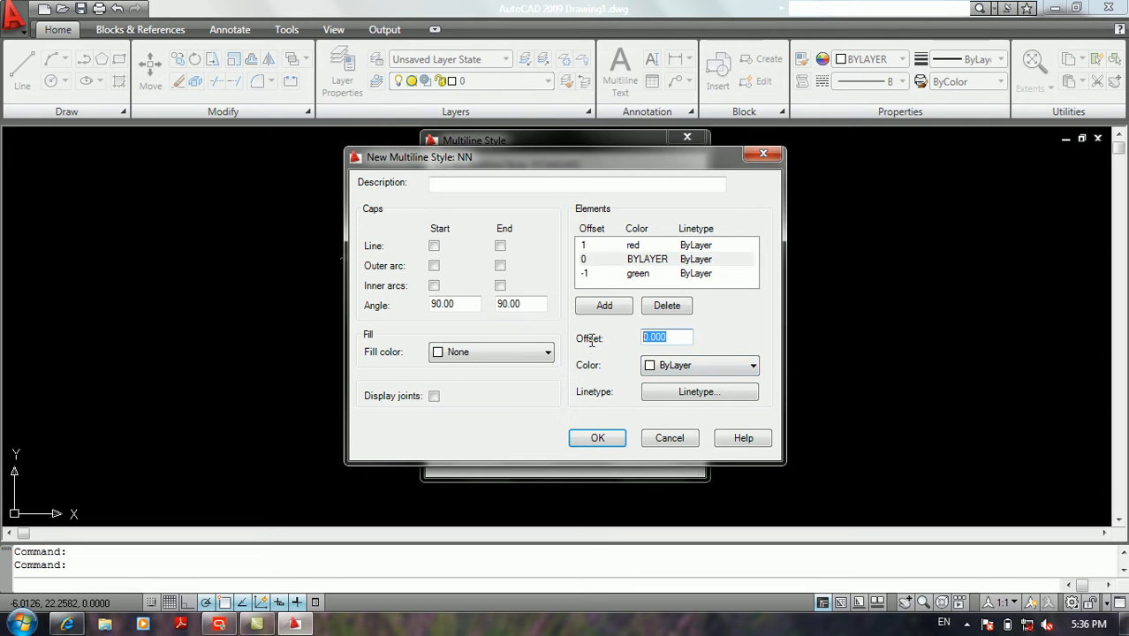
{"action": "type", "text": "1"}
{"action": "left_click", "coordinate": [648, 265]}
{"action": "left_click", "coordinate": [689, 365]}
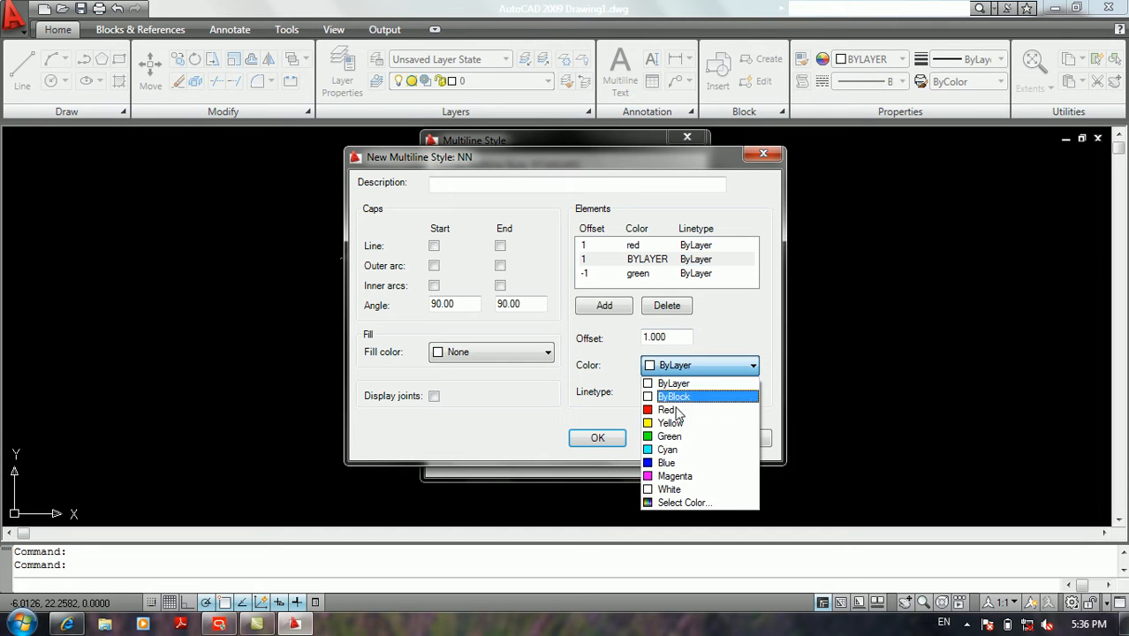
{"action": "left_click", "coordinate": [665, 463]}
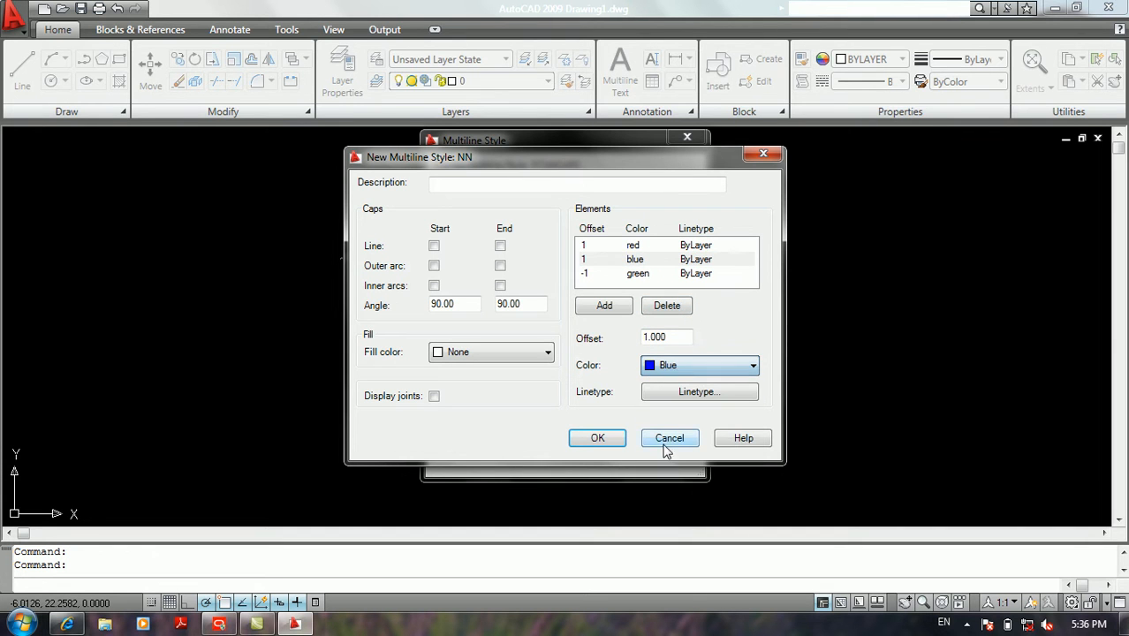
Review the loaded linetypes and those available from acad.lin for the blue element, cancelling both selections
{"action": "left_click", "coordinate": [695, 392]}
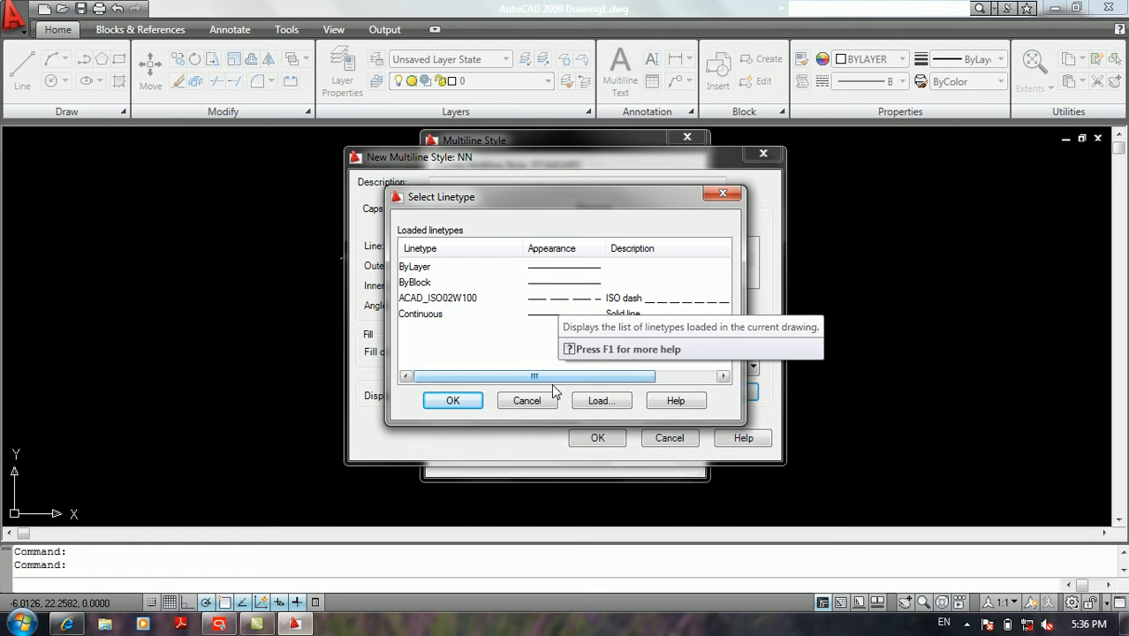
{"action": "left_click", "coordinate": [600, 405]}
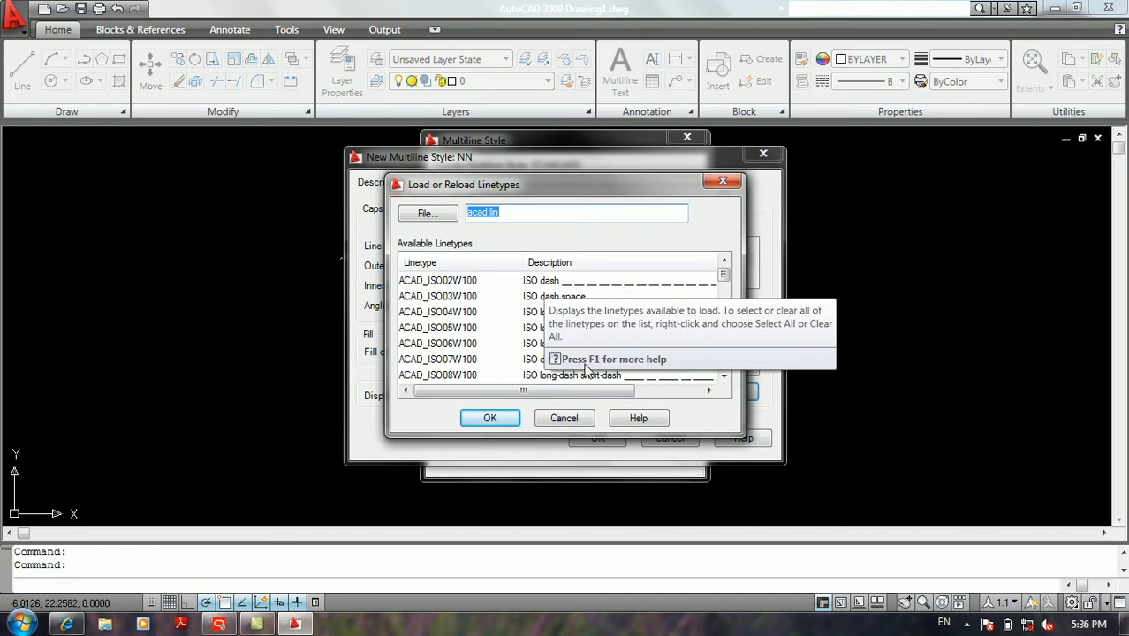
{"action": "left_click", "coordinate": [565, 418]}
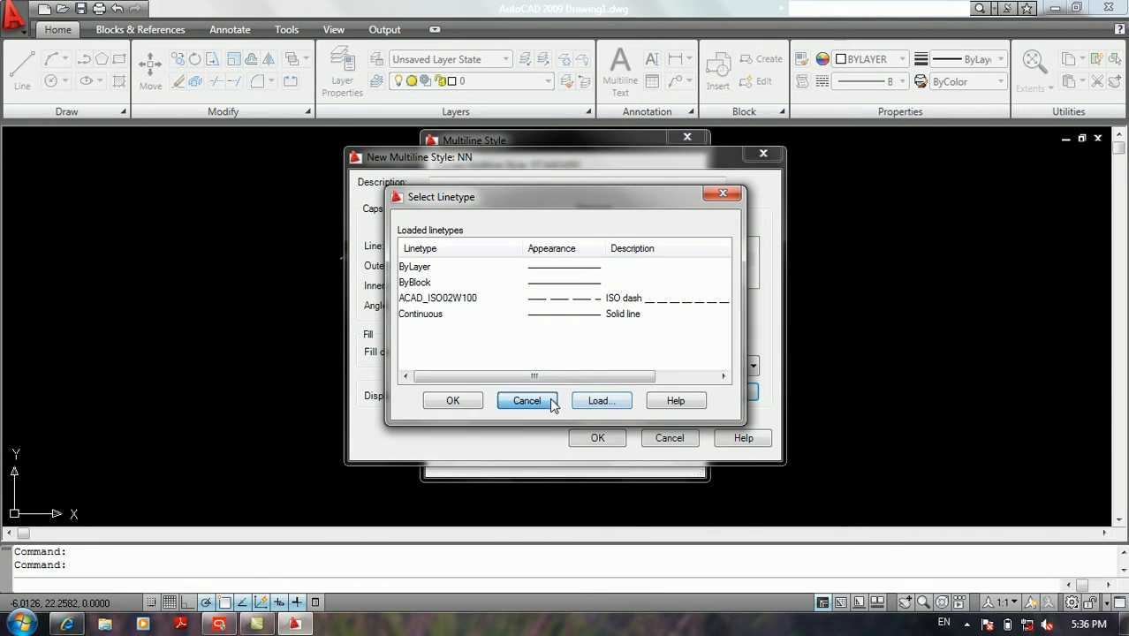
{"action": "left_click", "coordinate": [526, 402]}
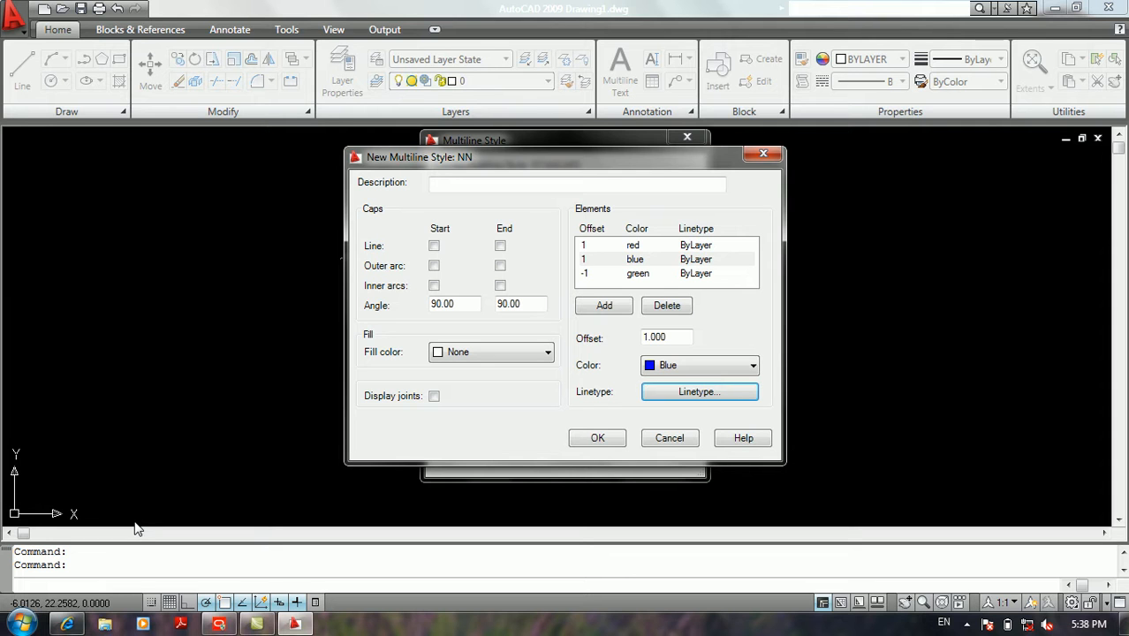
Accept the NN style definition and make NN the current multiline style
{"action": "left_click", "coordinate": [595, 437]}
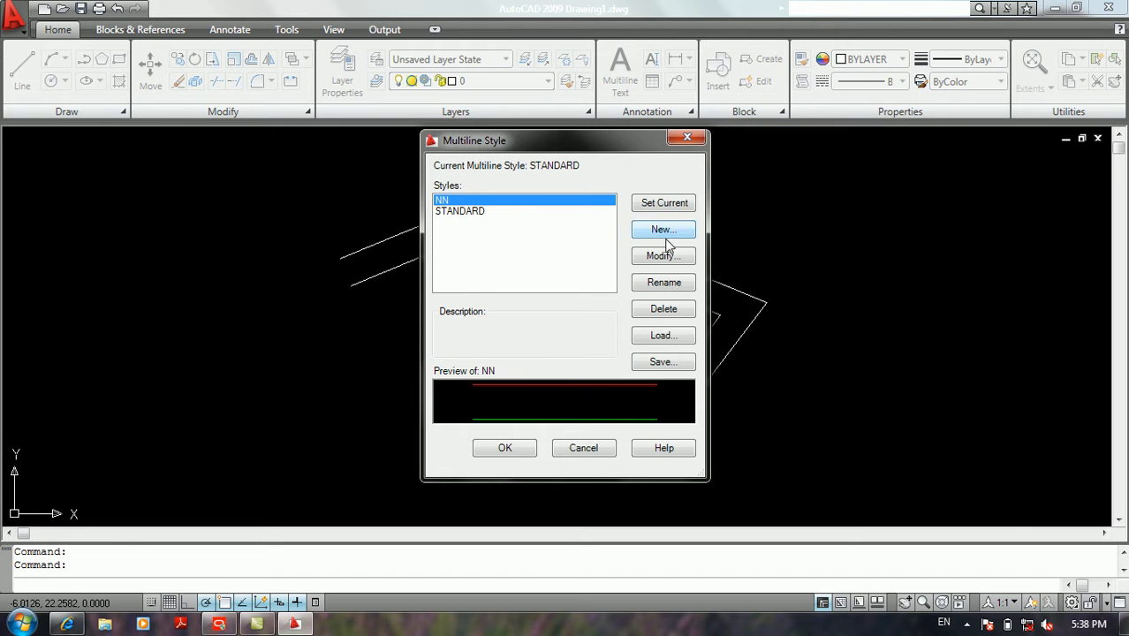
{"action": "left_click", "coordinate": [640, 207]}
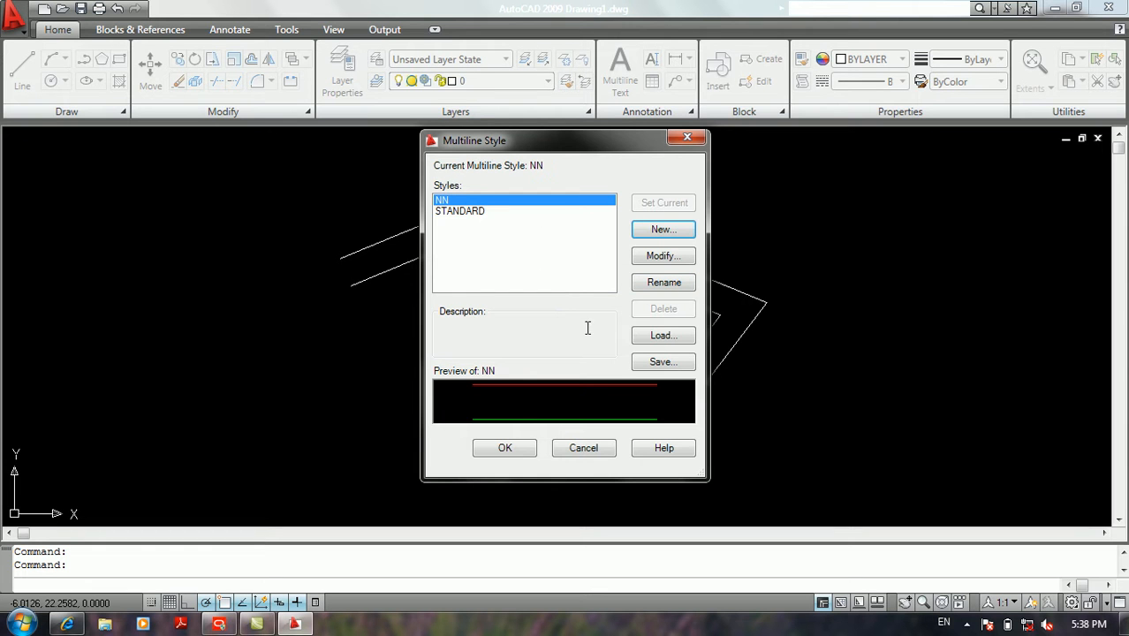
{"action": "left_click", "coordinate": [638, 340]}
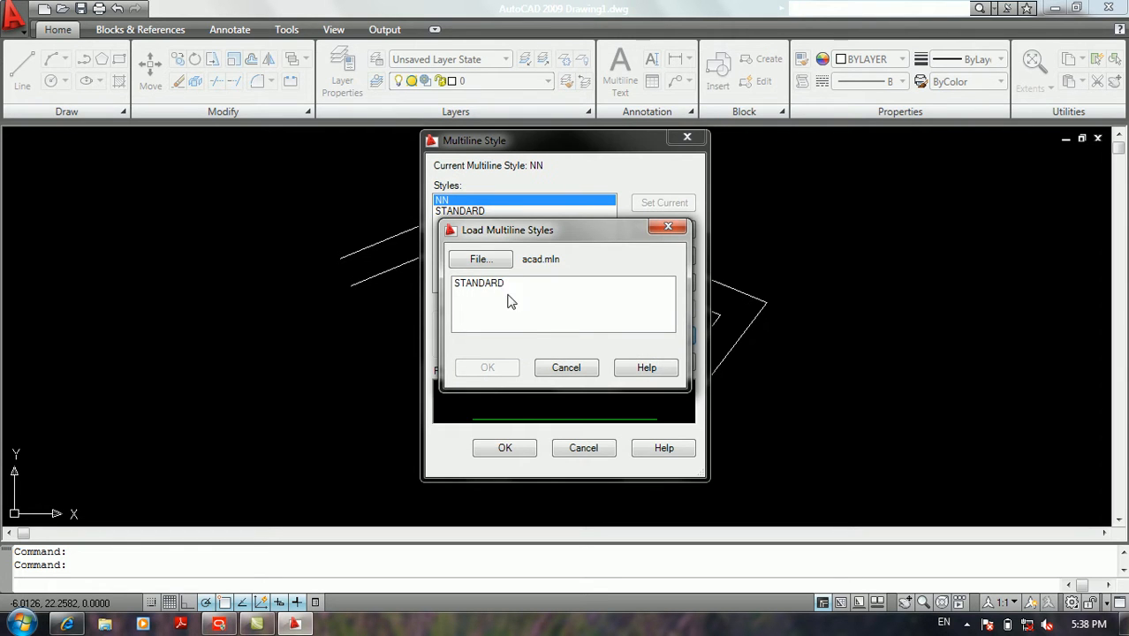
{"action": "left_click", "coordinate": [575, 369]}
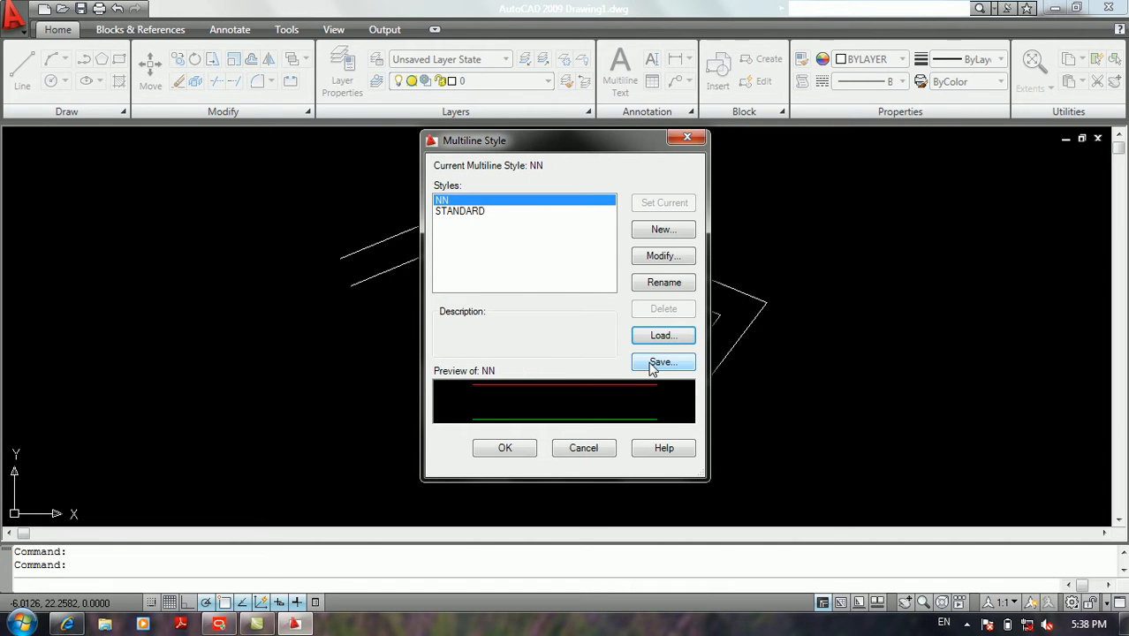
{"action": "left_click", "coordinate": [505, 449]}
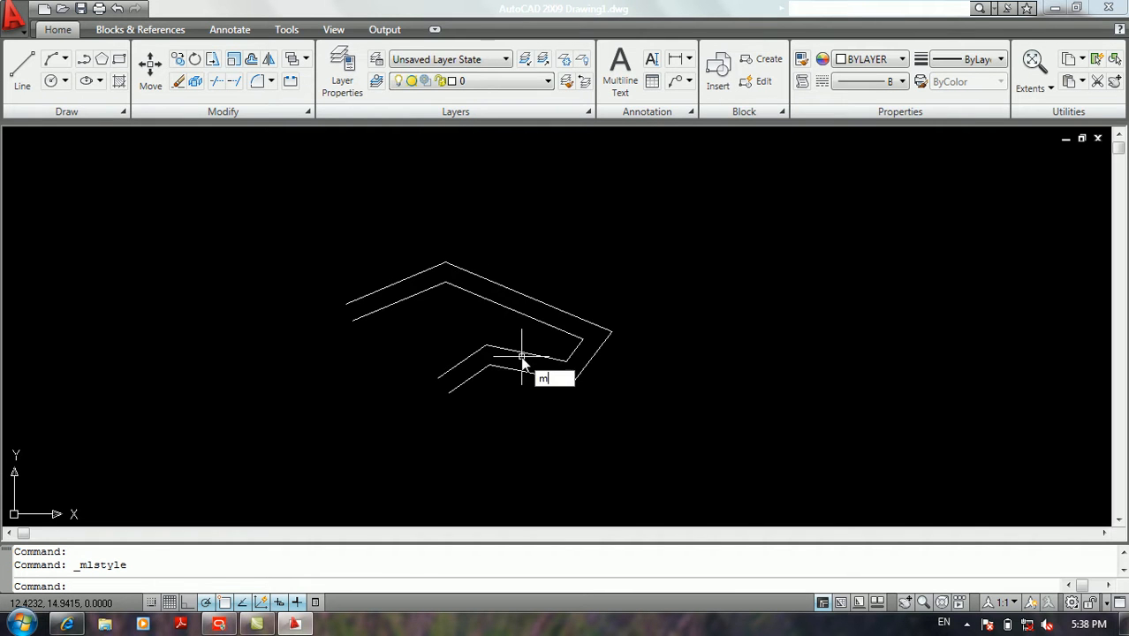
Draw an open three-segment multiline in the NN style beside the existing white multiline
{"action": "type", "text": "ml"}
{"action": "key", "text": "Return"}
{"action": "left_click", "coordinate": [661, 417]}
{"action": "left_click", "coordinate": [798, 284]}
{"action": "left_click", "coordinate": [919, 309]}
{"action": "left_click", "coordinate": [917, 426]}
{"action": "key", "text": "Return"}
{"action": "scroll", "coordinate": [902, 319], "scroll_direction": "up", "scroll_amount": 6}
{"action": "scroll", "coordinate": [620, 359], "scroll_direction": "down", "scroll_amount": 7}
{"action": "scroll", "coordinate": [666, 283], "scroll_direction": "up", "scroll_amount": 1}
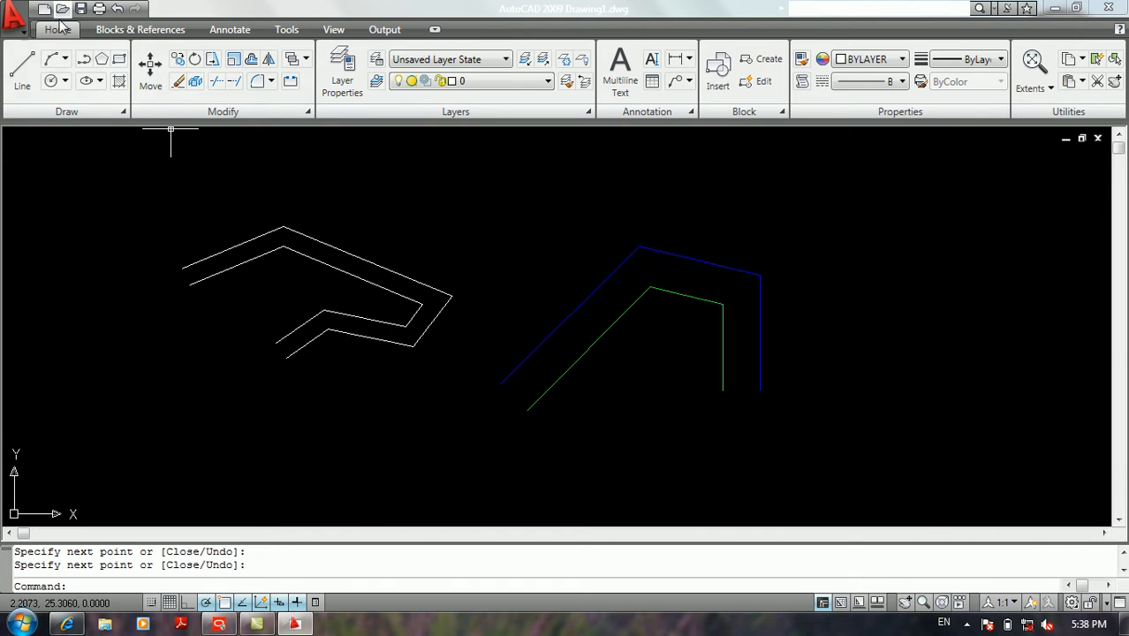
Review the NN and STANDARD multiline styles in the style manager and close it without changes
{"action": "left_click", "coordinate": [13, 16]}
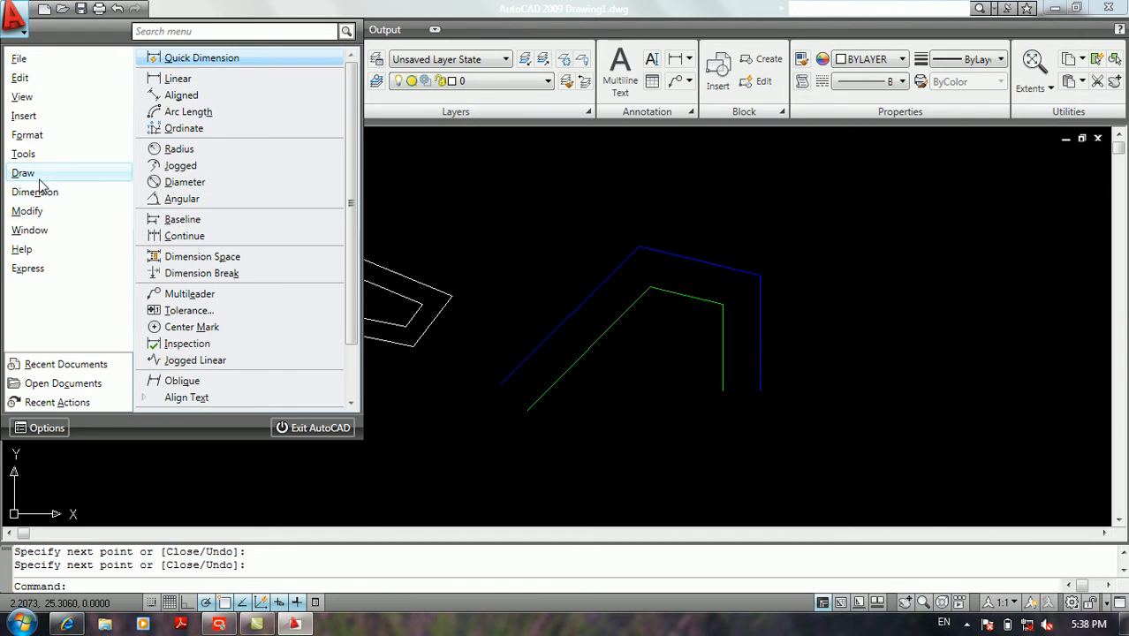
{"action": "mouse_move", "coordinate": [39, 181]}
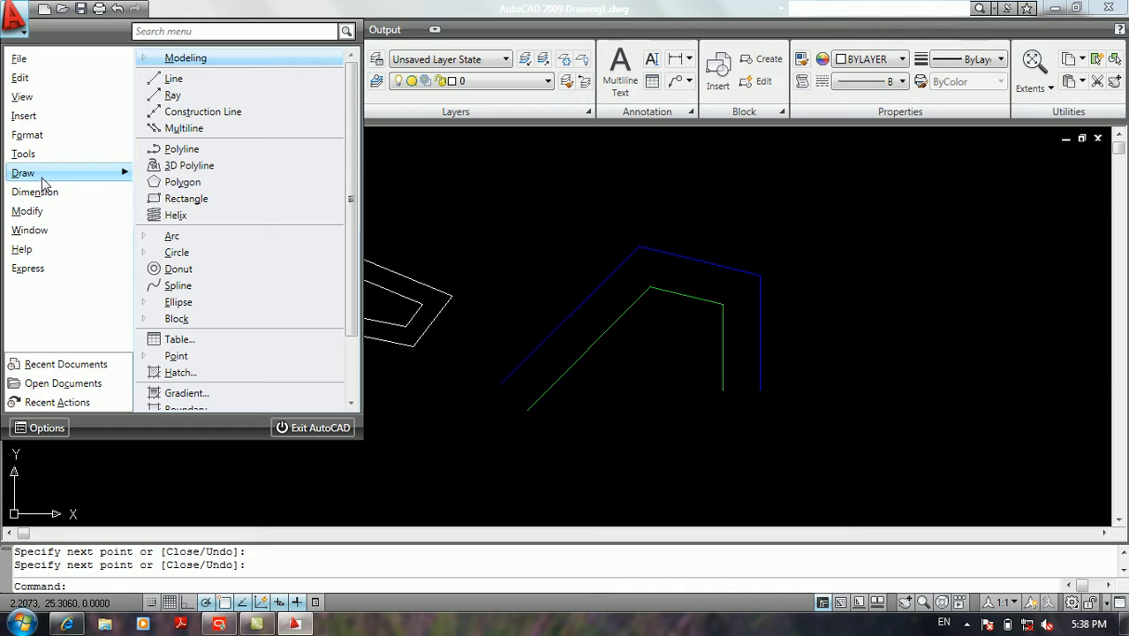
{"action": "mouse_move", "coordinate": [65, 134]}
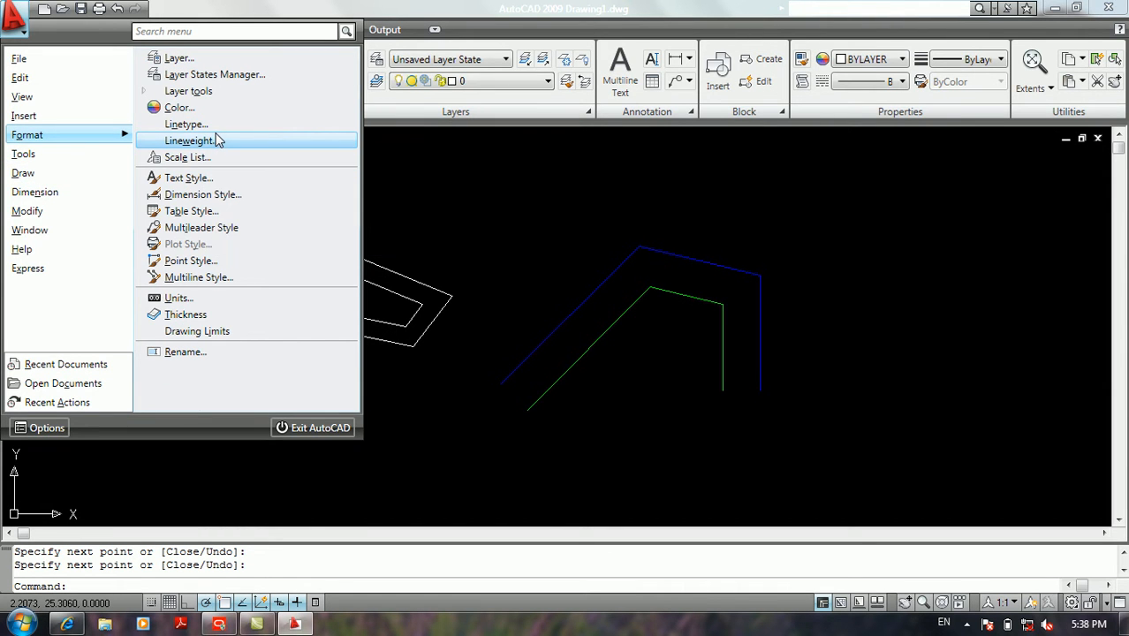
{"action": "left_click", "coordinate": [194, 278]}
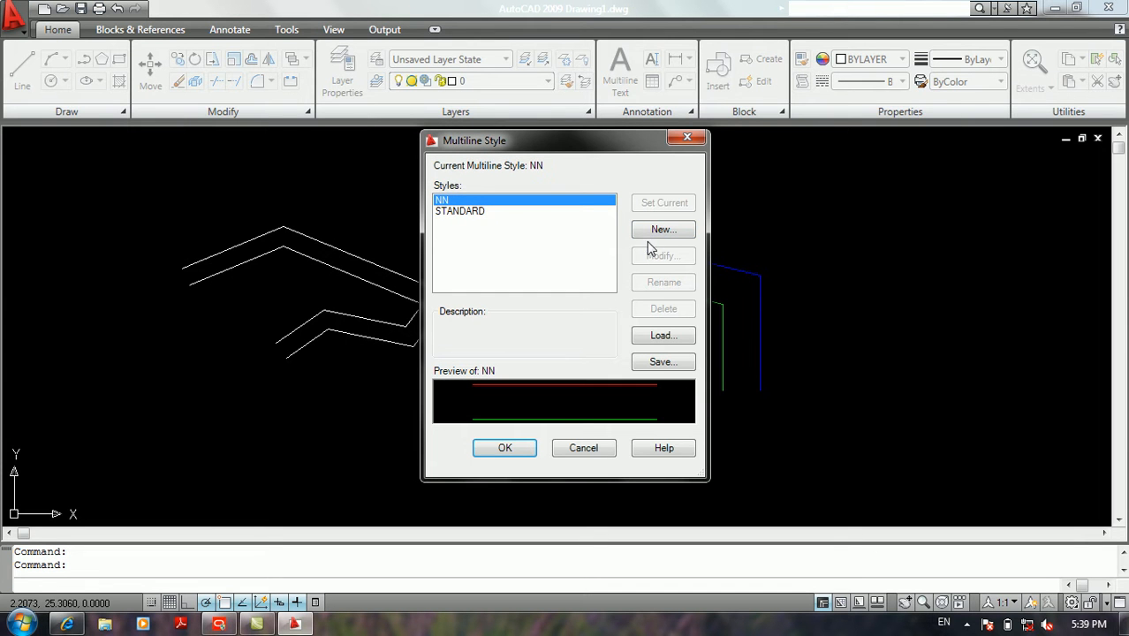
{"action": "left_click", "coordinate": [447, 212]}
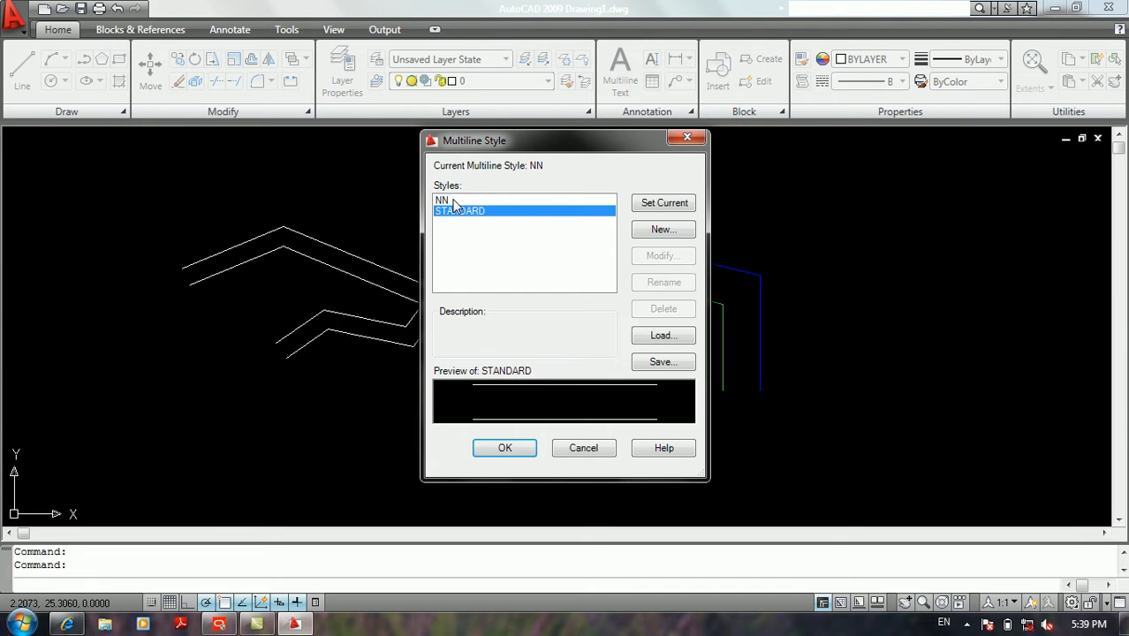
{"action": "left_click", "coordinate": [454, 203]}
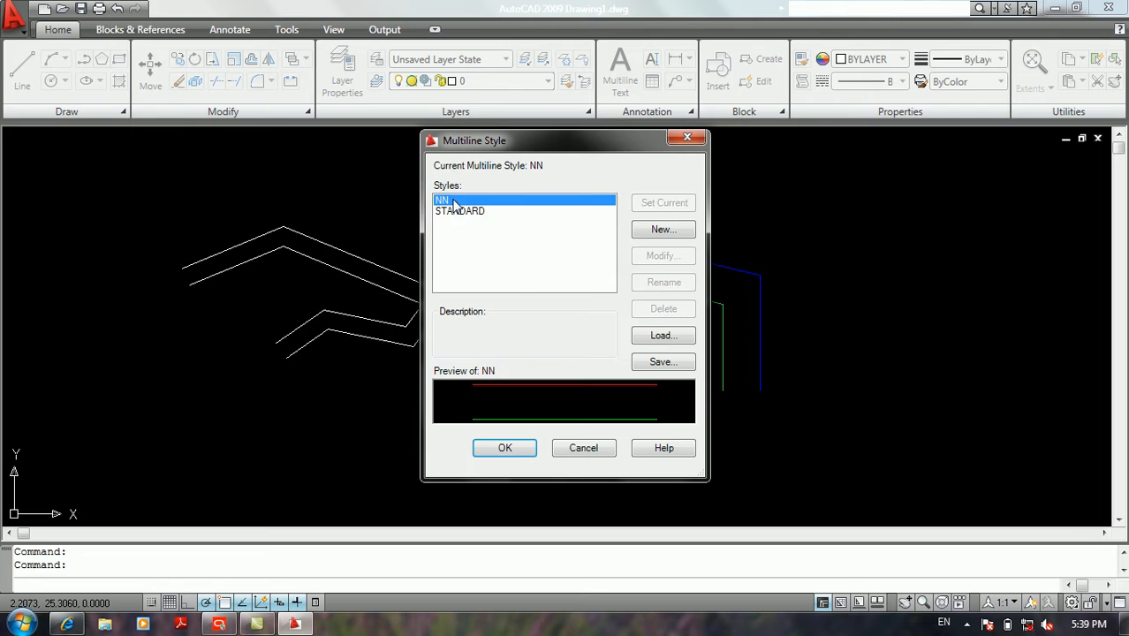
{"action": "left_click", "coordinate": [583, 448]}
Erase the blue and green NN multiline beside the white multiline
{"action": "left_click", "coordinate": [786, 248]}
{"action": "left_click", "coordinate": [620, 389]}
{"action": "key", "text": "Delete"}
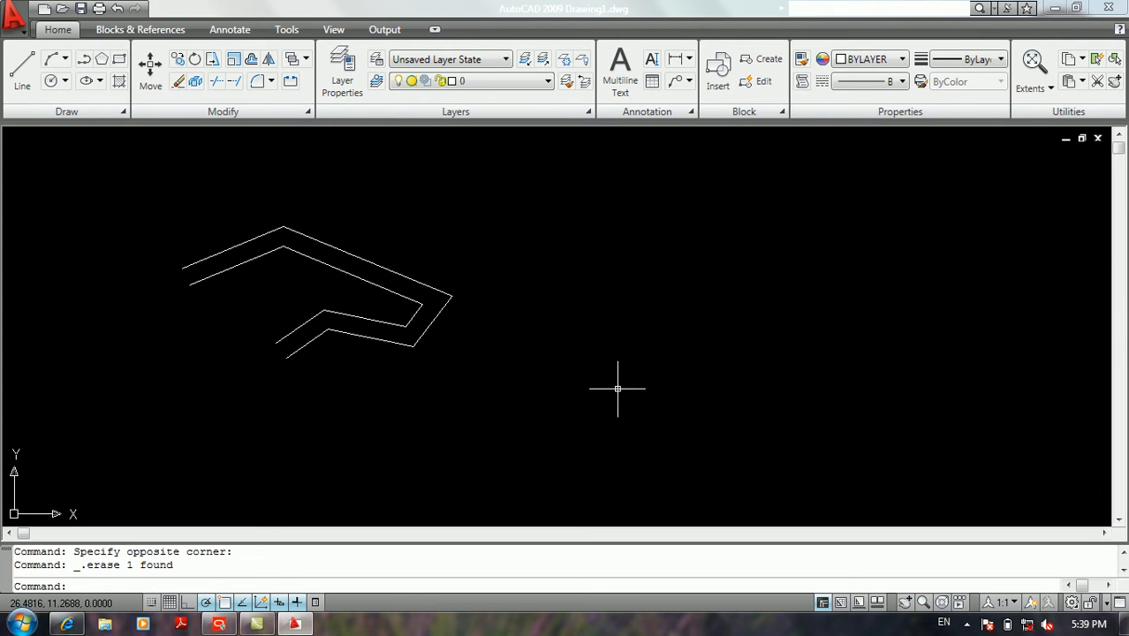
Modify the NN multiline style by setting the blue element's offset to 2, and accept the style changes
{"action": "left_click", "coordinate": [19, 30]}
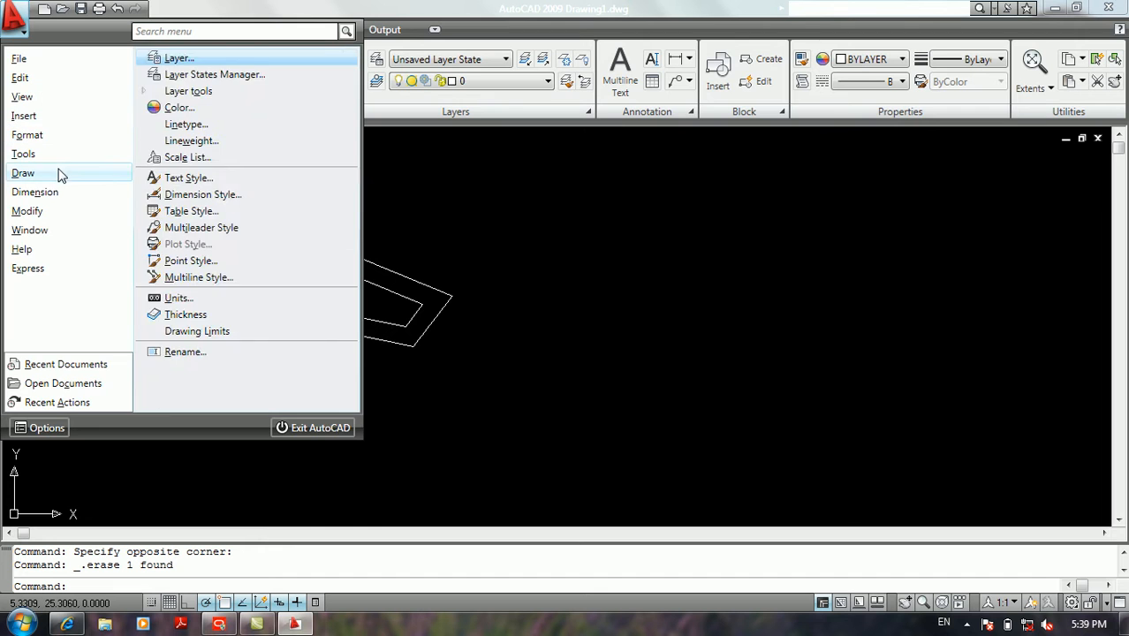
{"action": "mouse_move", "coordinate": [84, 136]}
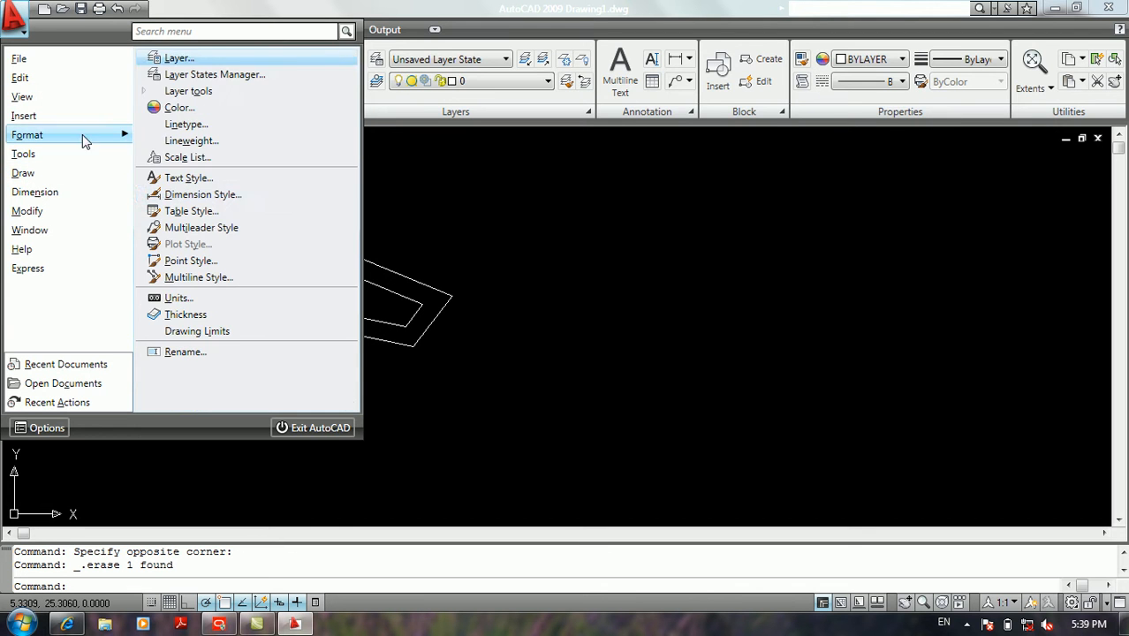
{"action": "left_click", "coordinate": [219, 285]}
{"action": "left_click", "coordinate": [652, 257]}
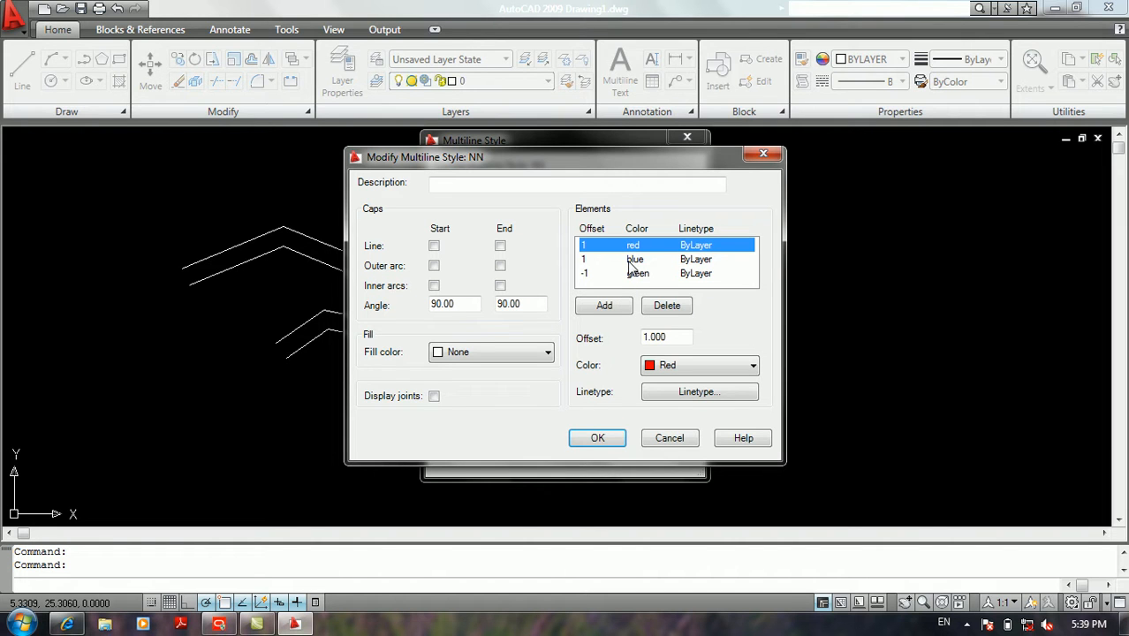
{"action": "left_click", "coordinate": [629, 260]}
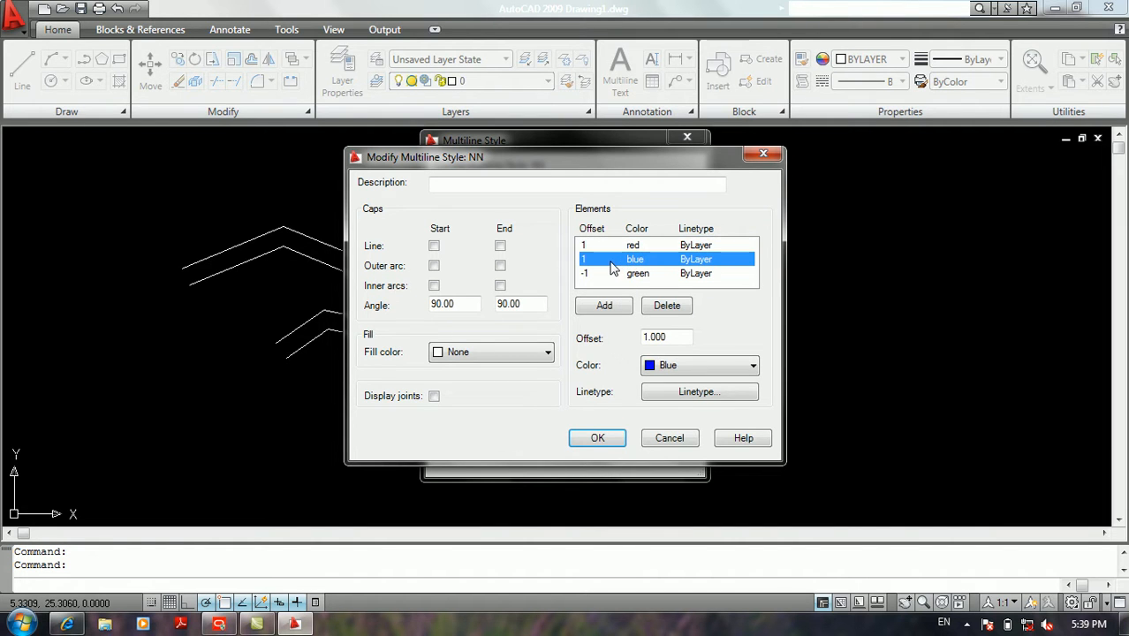
{"action": "left_click", "coordinate": [638, 275]}
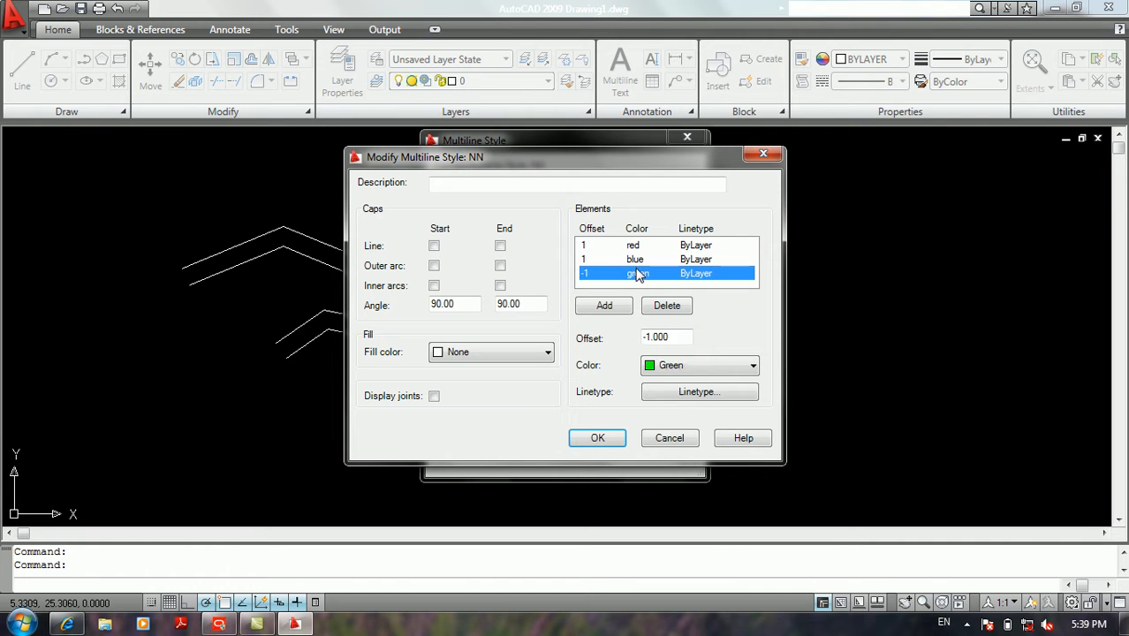
{"action": "left_click", "coordinate": [638, 260]}
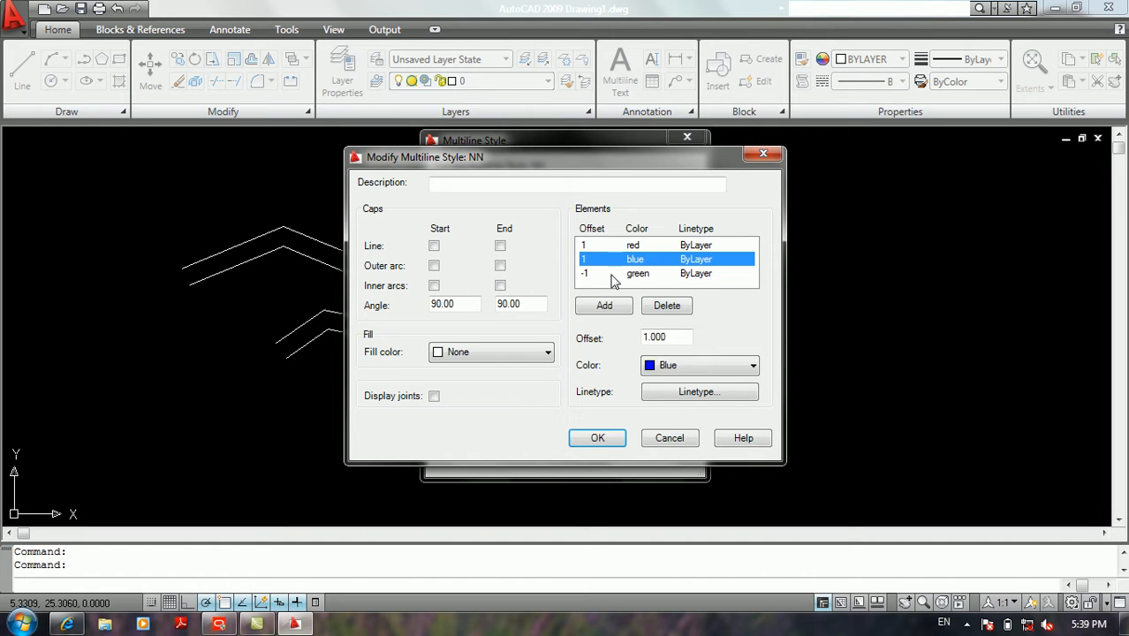
{"action": "left_click_drag", "start_coordinate": [663, 338], "coordinate": [609, 340]}
{"action": "type", "text": "2"}
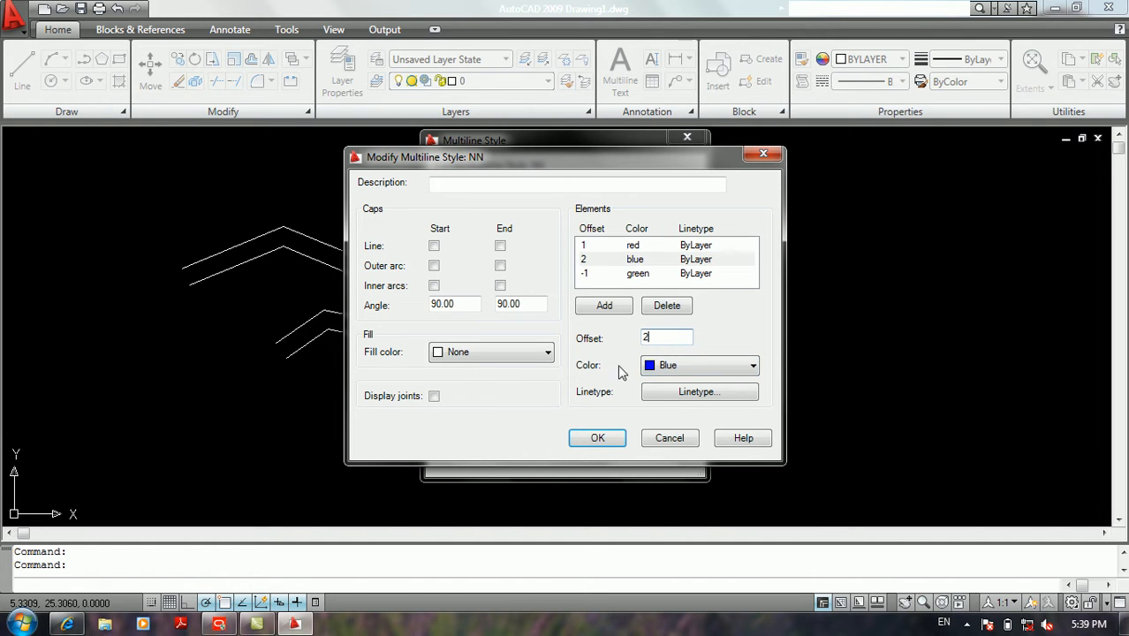
{"action": "left_click", "coordinate": [598, 439]}
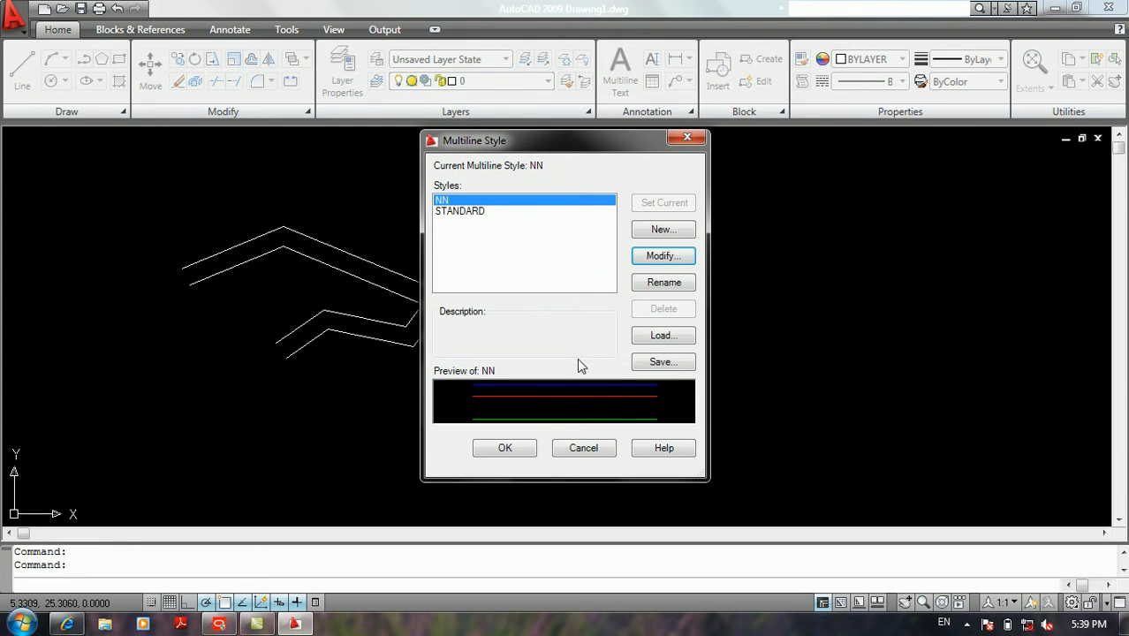
{"action": "left_click", "coordinate": [505, 449]}
Draw an open three-segment multiline in the modified NN style beside the white multiline
{"action": "type", "text": "ml"}
{"action": "key", "text": "Return"}
{"action": "left_click", "coordinate": [567, 400]}
{"action": "left_click", "coordinate": [721, 242]}
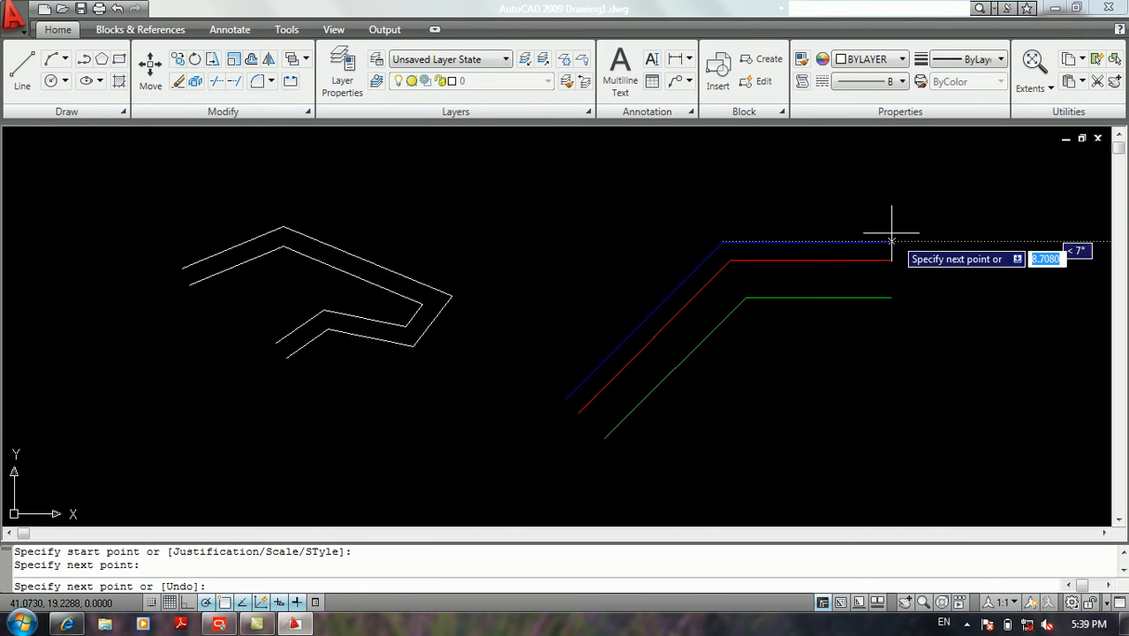
{"action": "left_click", "coordinate": [902, 242]}
{"action": "left_click", "coordinate": [862, 364]}
{"action": "key", "text": "Return"}
Examine the spacing of the blue, red and green elements in the new multiline, comparing it with the white one
{"action": "middle_click_drag", "start_coordinate": [686, 373], "coordinate": [570, 381]}
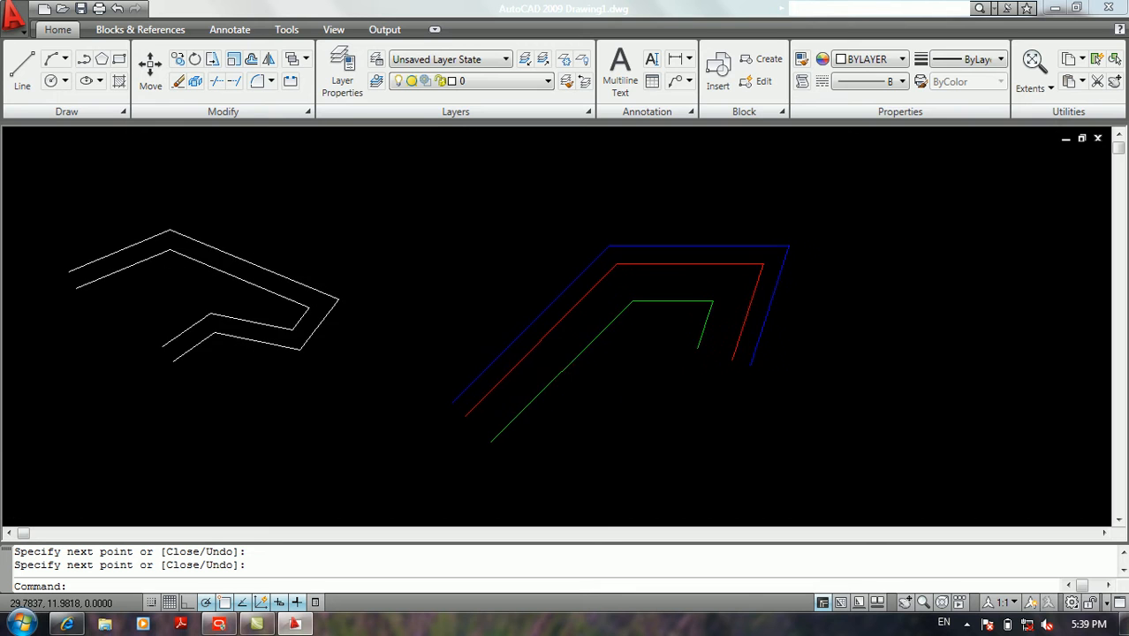
{"action": "middle_click_drag", "start_coordinate": [485, 366], "coordinate": [785, 348]}
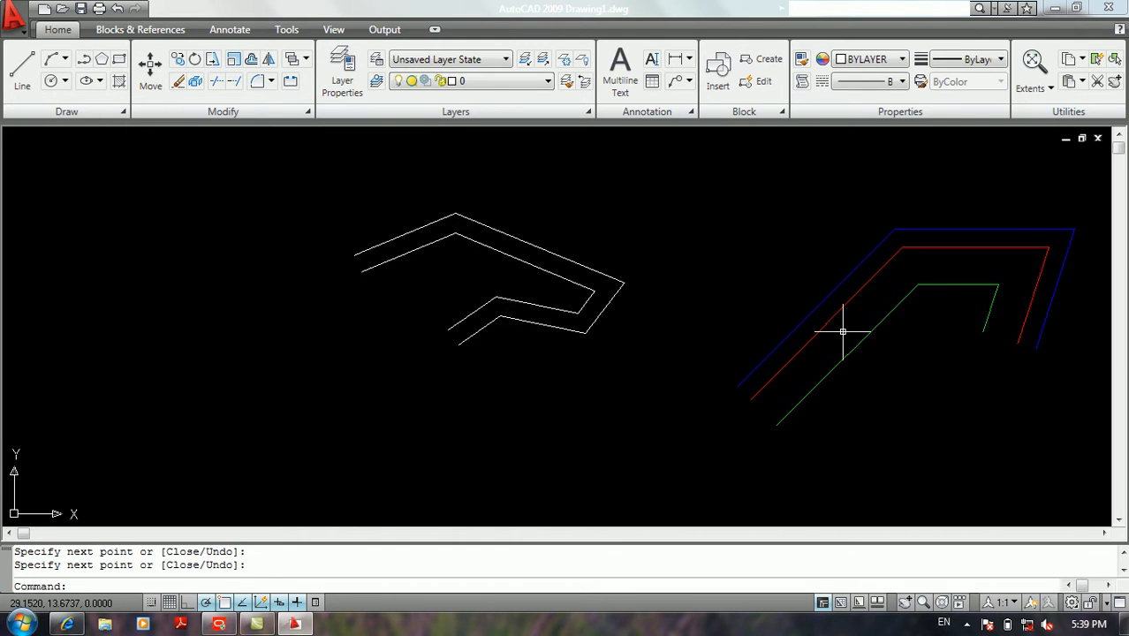
{"action": "scroll", "coordinate": [843, 332], "scroll_direction": "up", "scroll_amount": 2}
{"action": "middle_click_drag", "start_coordinate": [843, 331], "coordinate": [670, 324]}
{"action": "scroll", "coordinate": [640, 328], "scroll_direction": "up", "scroll_amount": 2}
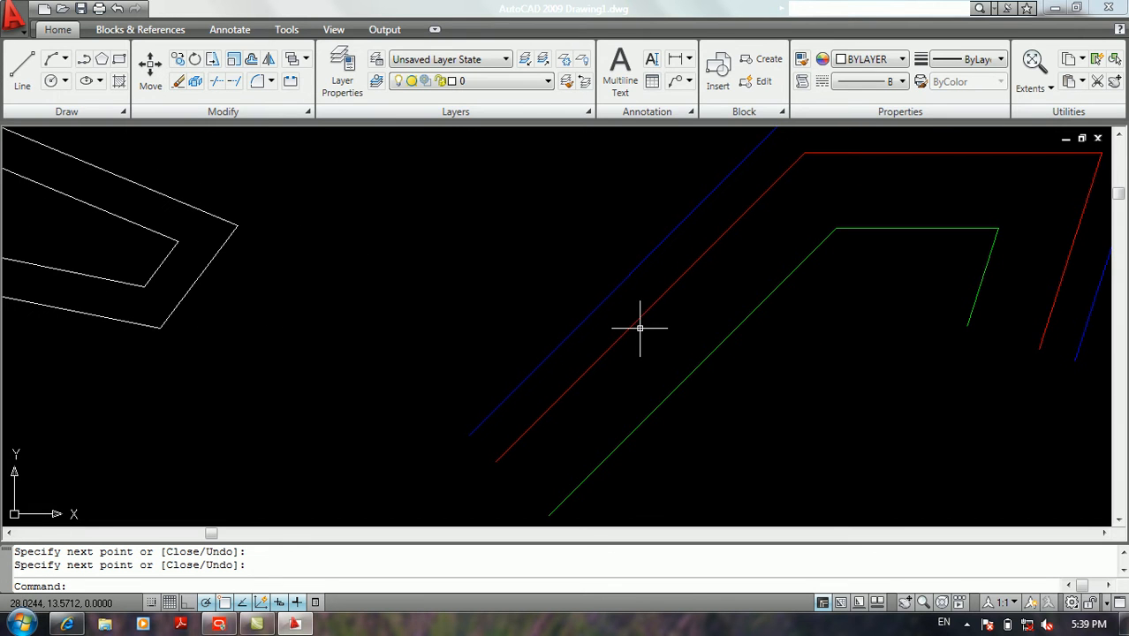
{"action": "mouse_move", "coordinate": [631, 325]}
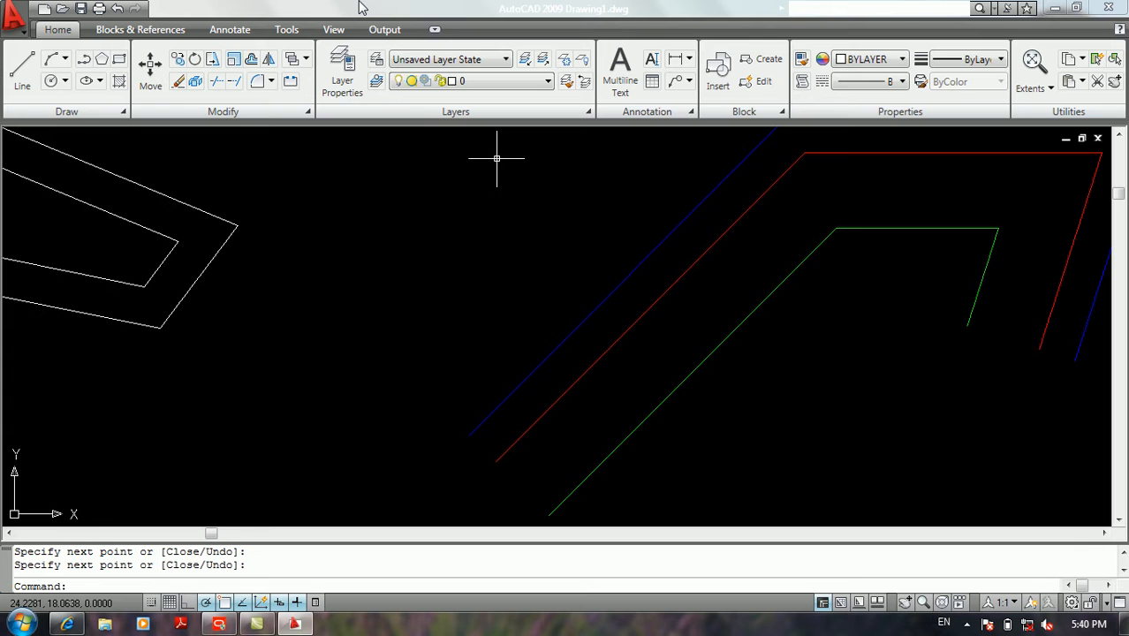
{"action": "scroll", "coordinate": [353, 8], "scroll_direction": "down", "scroll_amount": 4}
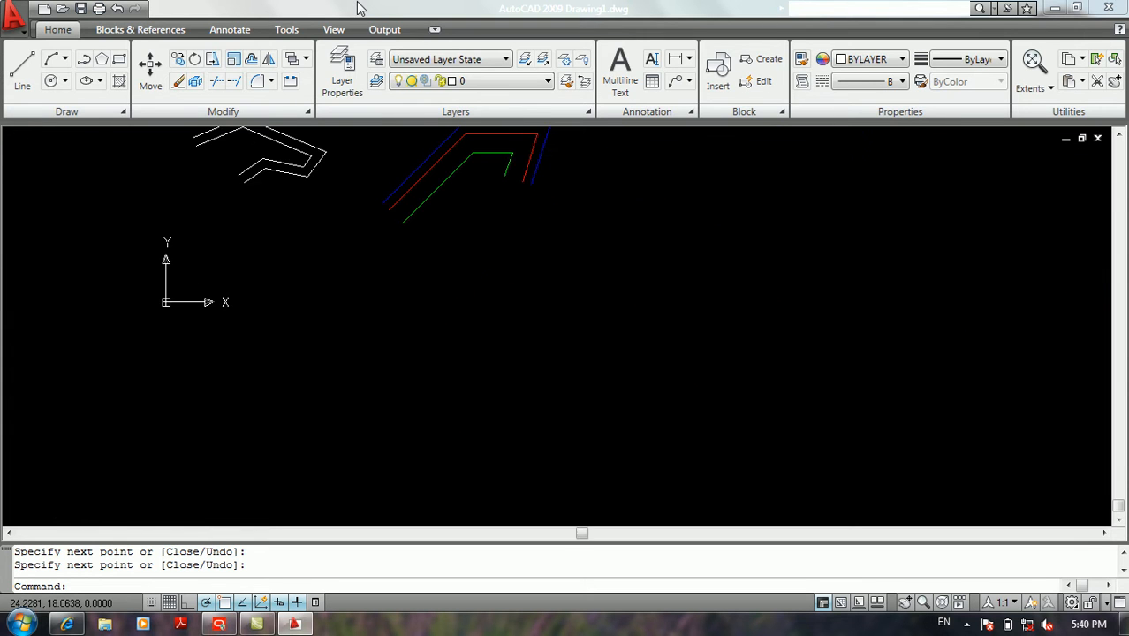
{"action": "middle_click_drag", "start_coordinate": [300, 270], "coordinate": [128, 365]}
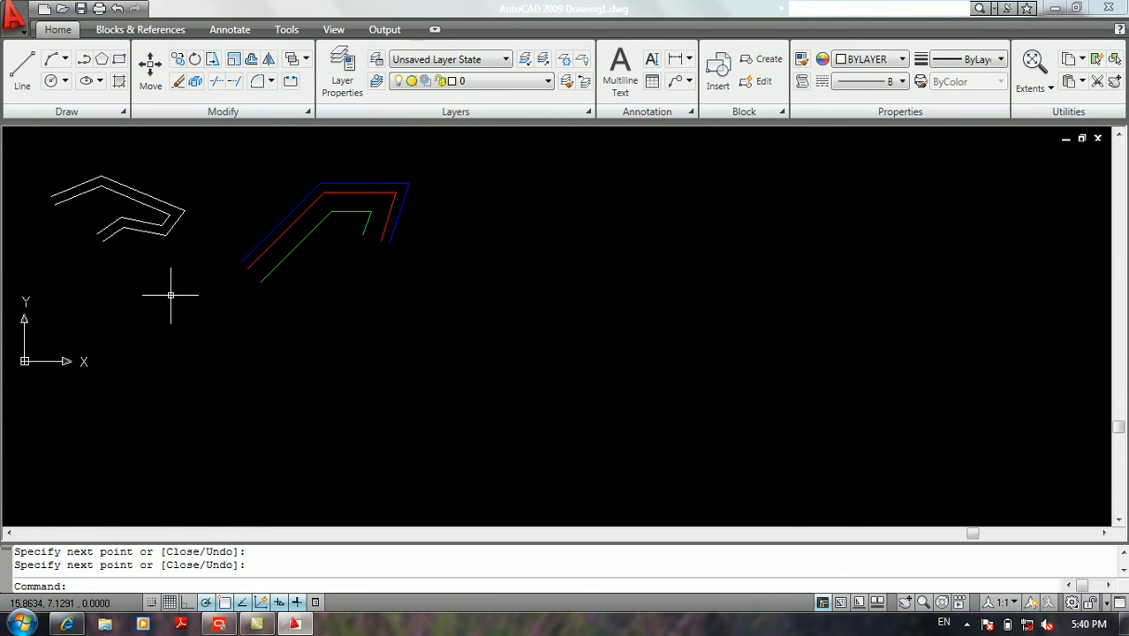
{"action": "left_click", "coordinate": [18, 26]}
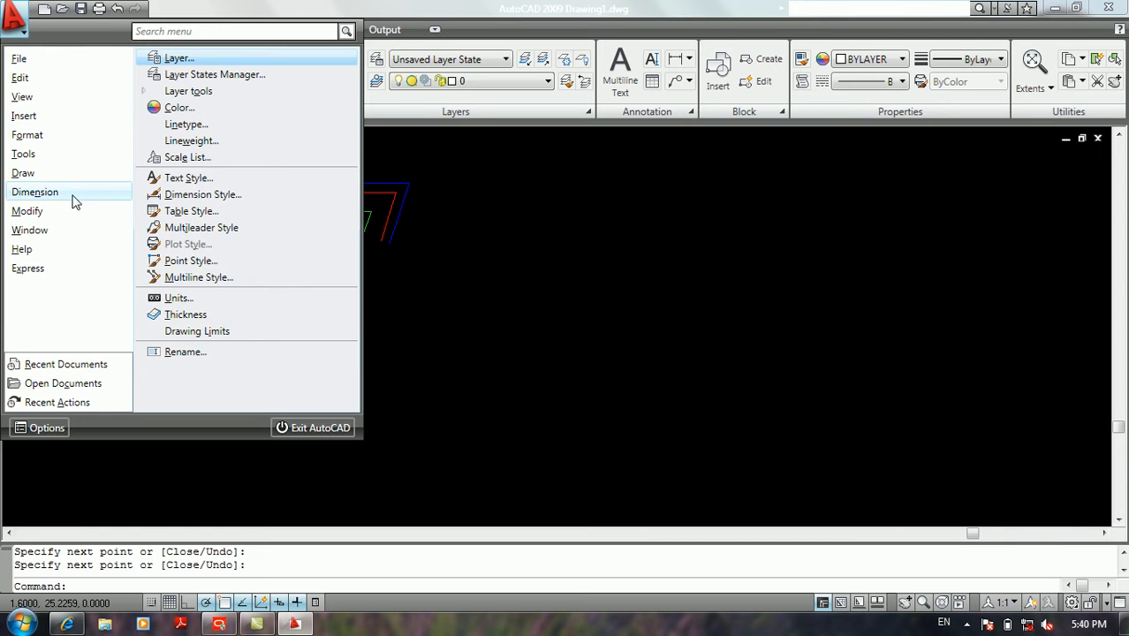
{"action": "mouse_move", "coordinate": [72, 177]}
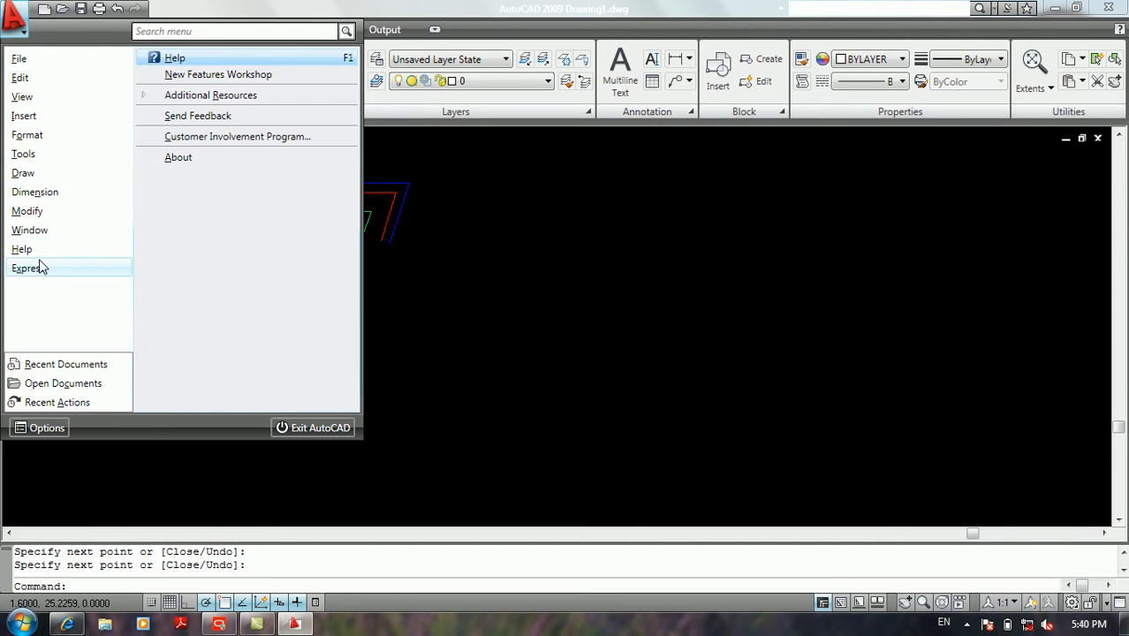
{"action": "mouse_move", "coordinate": [39, 265]}
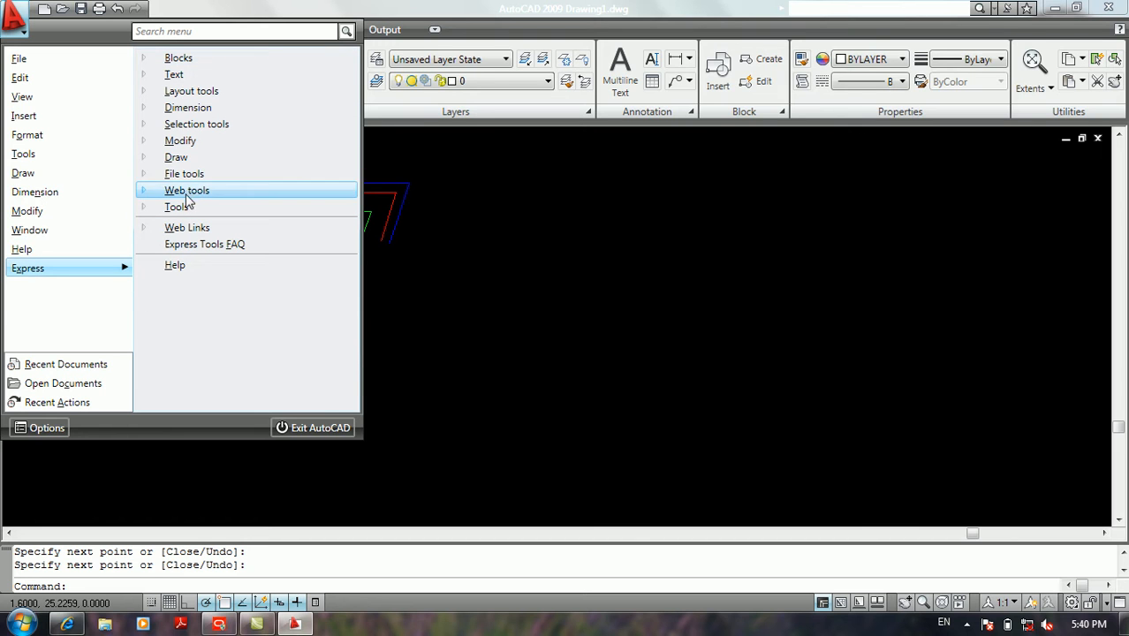
{"action": "left_click", "coordinate": [148, 143]}
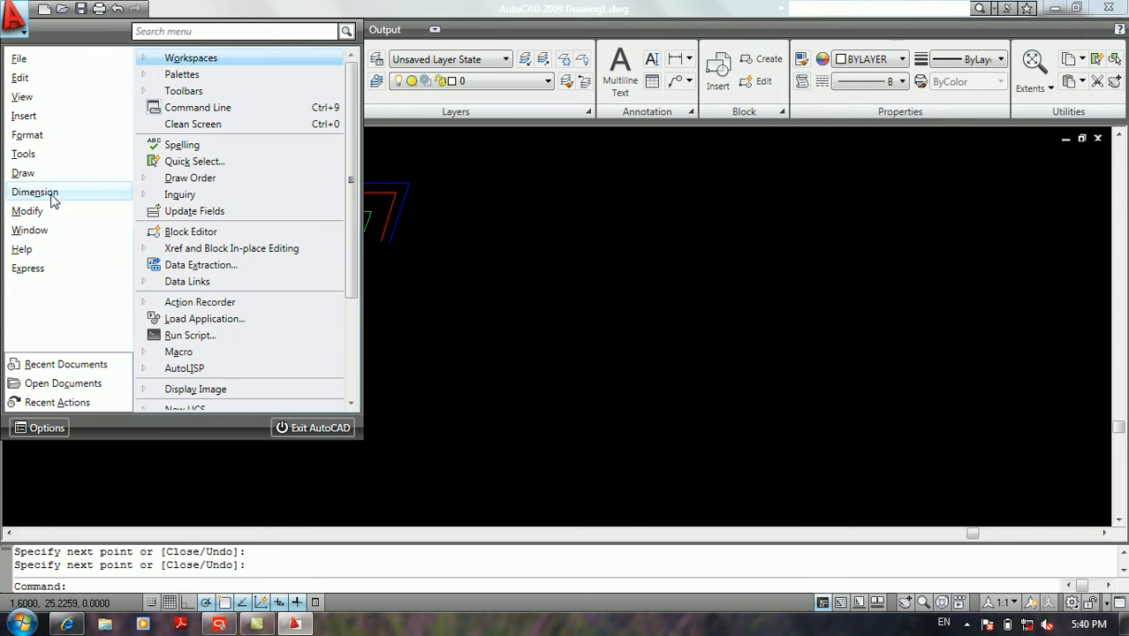
{"action": "mouse_move", "coordinate": [53, 212]}
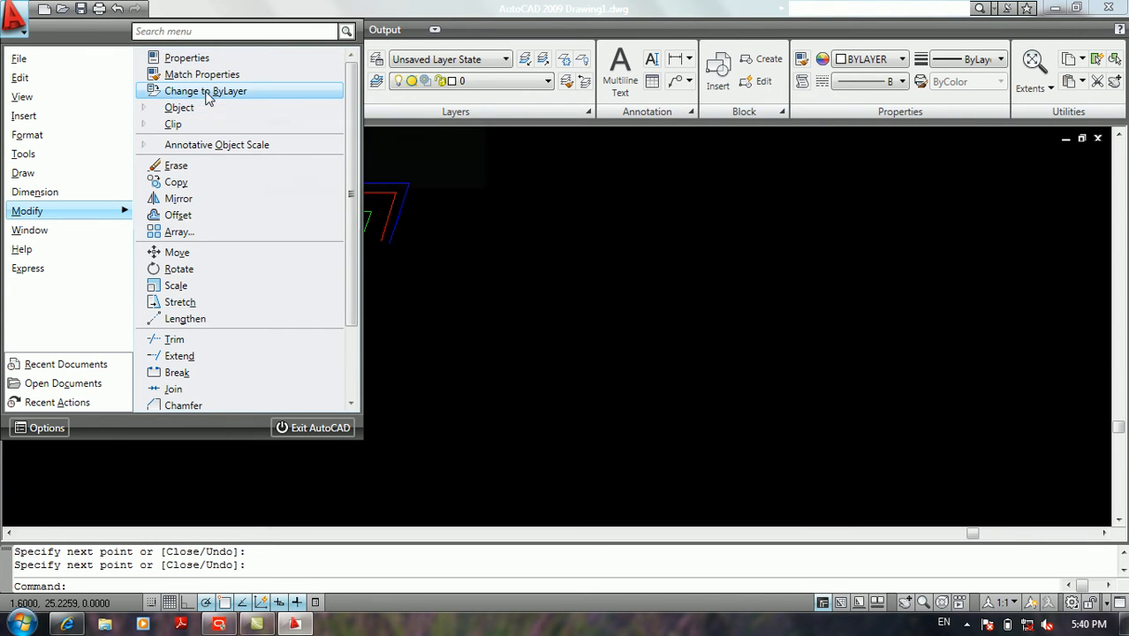
{"action": "mouse_move", "coordinate": [181, 108]}
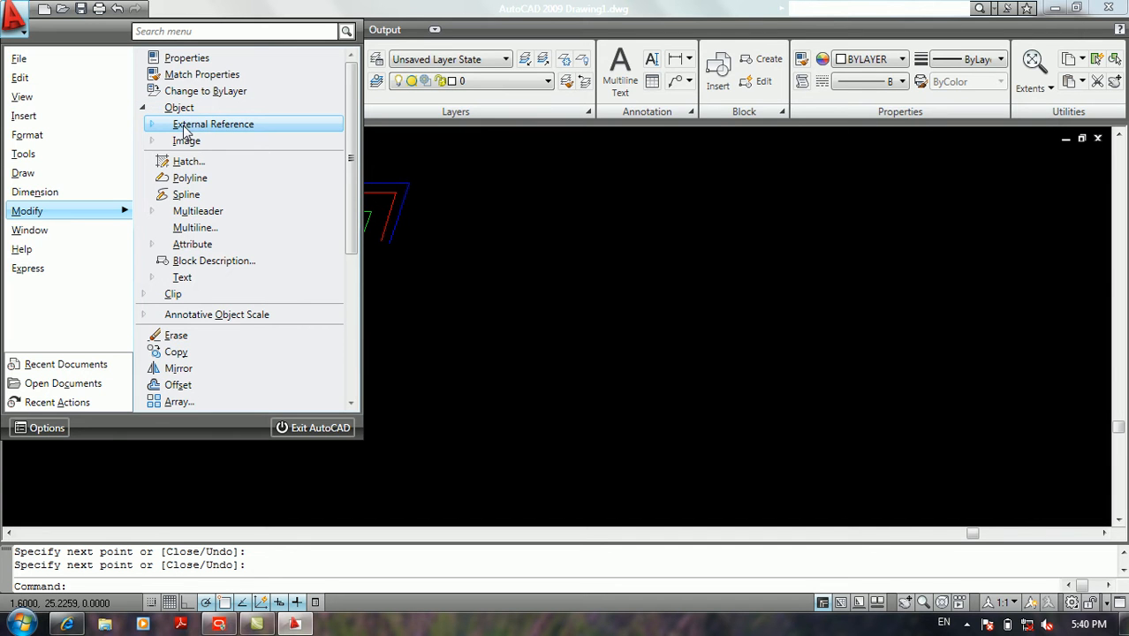
{"action": "left_click", "coordinate": [497, 306]}
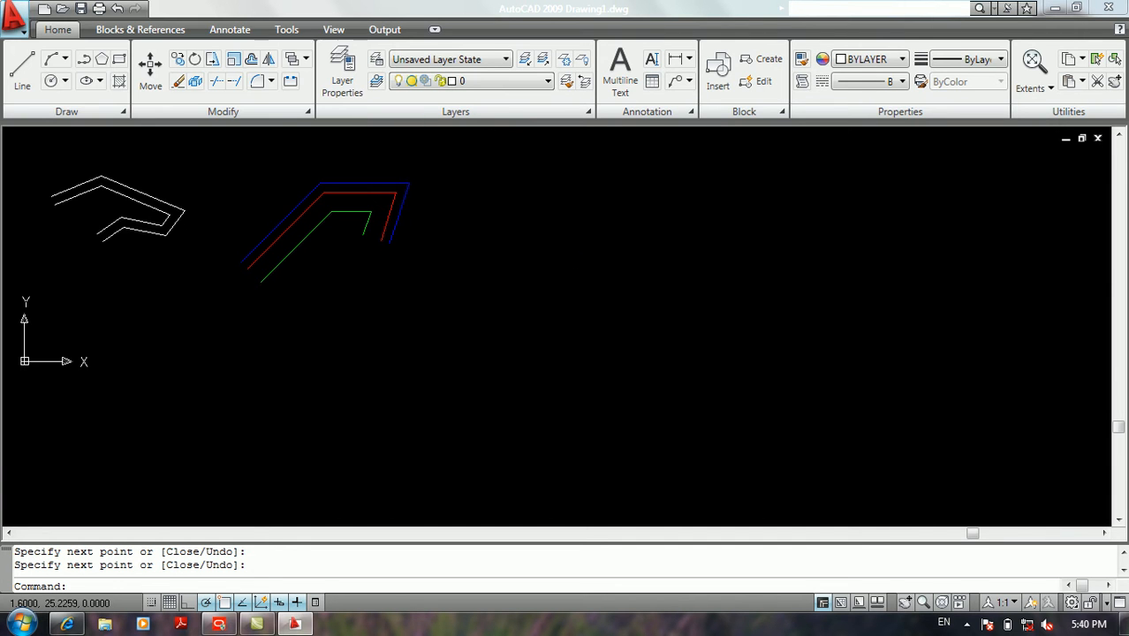
{"action": "left_click", "coordinate": [593, 290]}
Draw a long, nearly horizontal single-segment multiline in the NN style in the empty area beside the existing multilines
{"action": "middle_click_drag", "start_coordinate": [636, 237], "coordinate": [621, 349]}
{"action": "middle_click_drag", "start_coordinate": [585, 337], "coordinate": [660, 323]}
{"action": "type", "text": "ml"}
{"action": "key", "text": "Return"}
{"action": "left_click", "coordinate": [531, 253]}
{"action": "left_click", "coordinate": [925, 239]}
{"action": "key", "text": "Return"}
Draw a short vertical NN multiline below the middle of the long horizontal one, leaving a gap between them
{"action": "key", "text": "Return"}
{"action": "left_click", "coordinate": [716, 300]}
{"action": "left_click", "coordinate": [716, 431]}
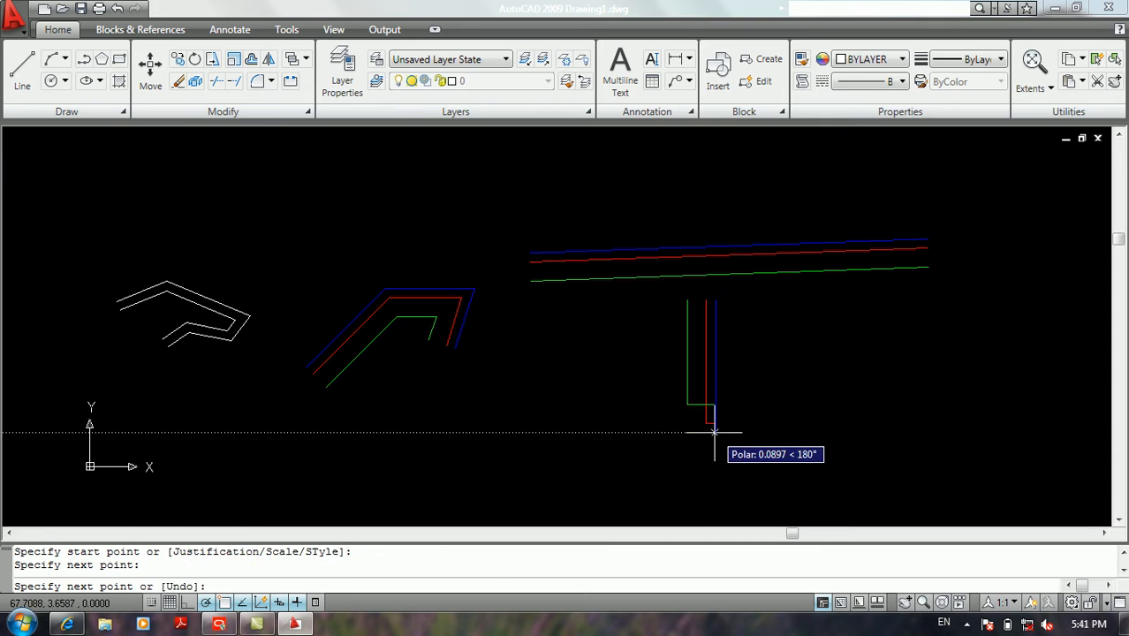
{"action": "key", "text": "Return"}
{"action": "middle_click_drag", "start_coordinate": [393, 180], "coordinate": [358, 278]}
{"action": "key", "text": "Return"}
{"action": "left_click", "coordinate": [661, 167]}
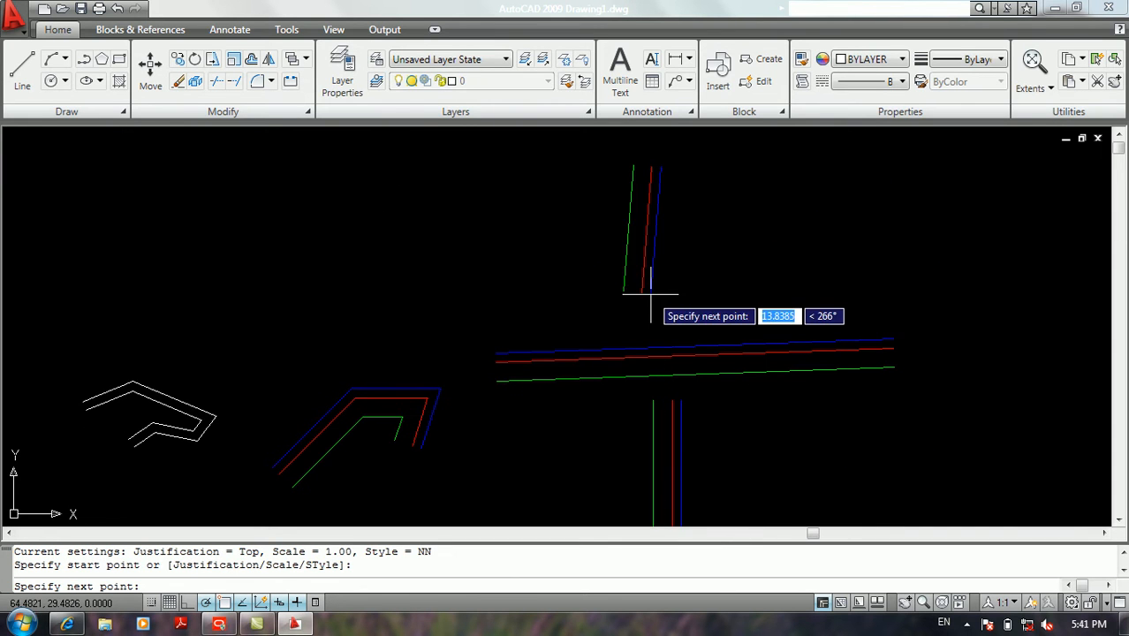
{"action": "key", "text": "Return"}
{"action": "key", "text": "Return"}
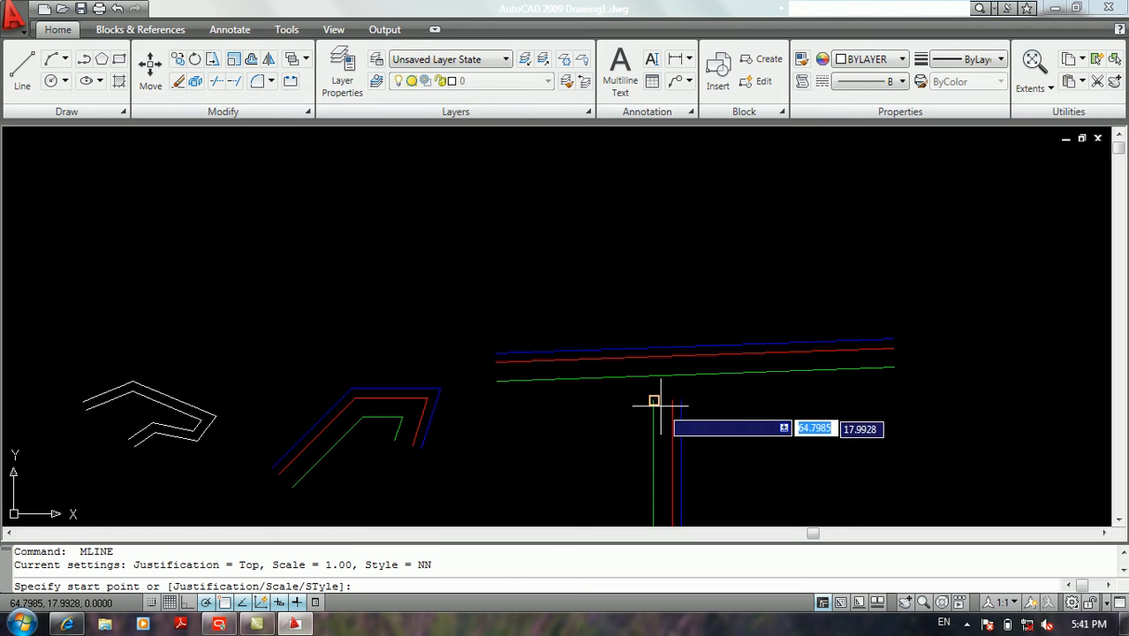
{"action": "left_click", "coordinate": [673, 315]}
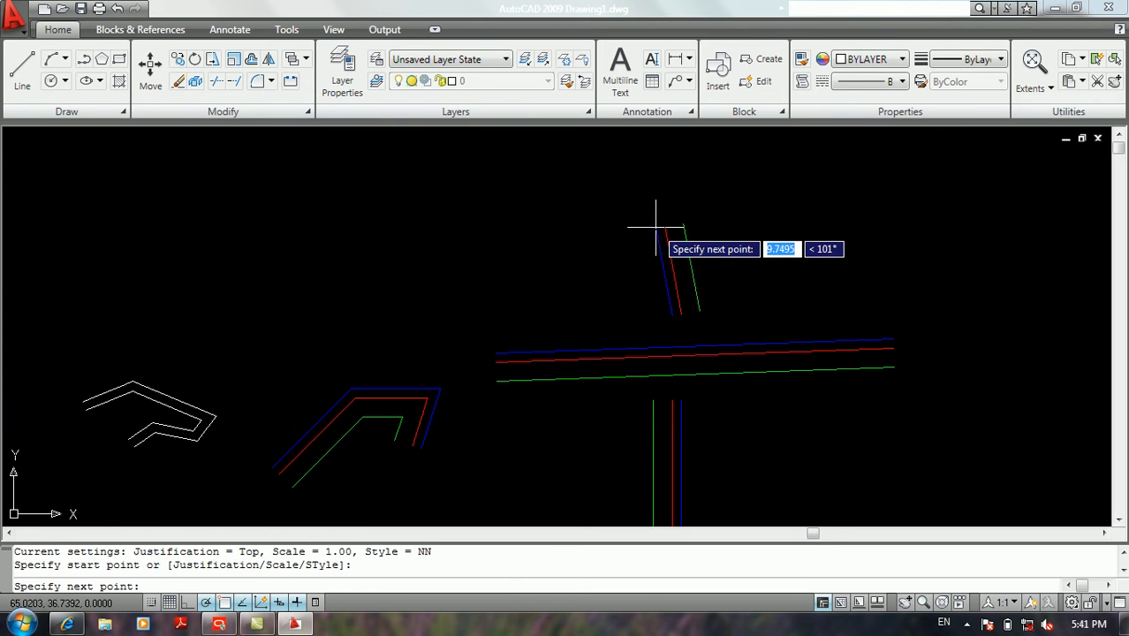
{"action": "key", "text": "Return"}
Draw a short vertical NN multiline above the middle of the long horizontal one, leaving a gap between them
{"action": "key", "text": "Return"}
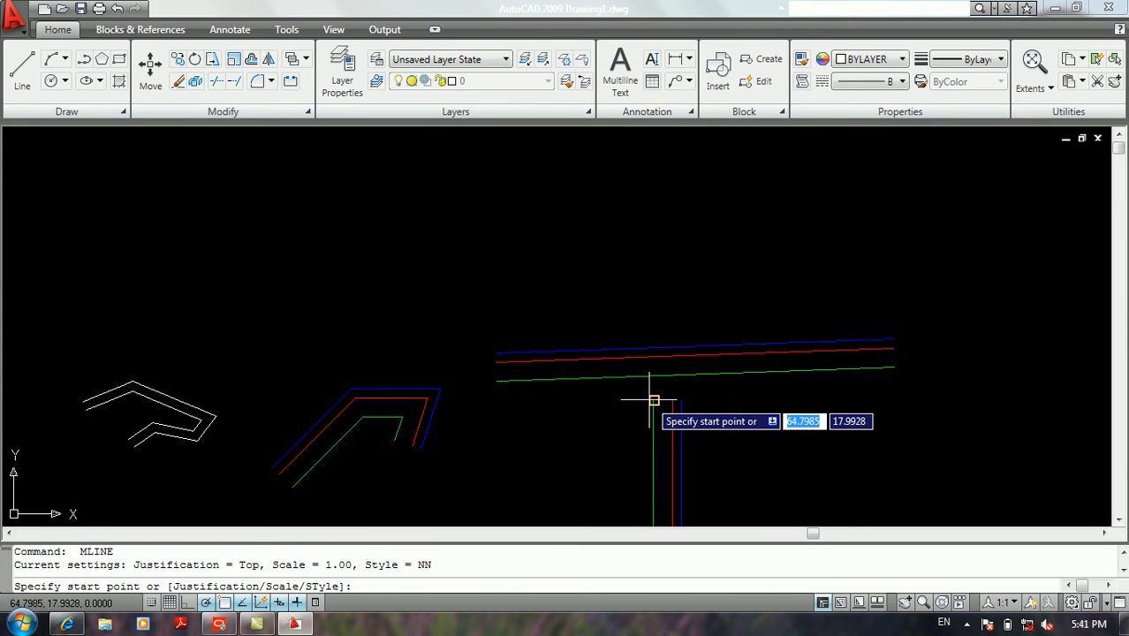
{"action": "left_click", "coordinate": [673, 320]}
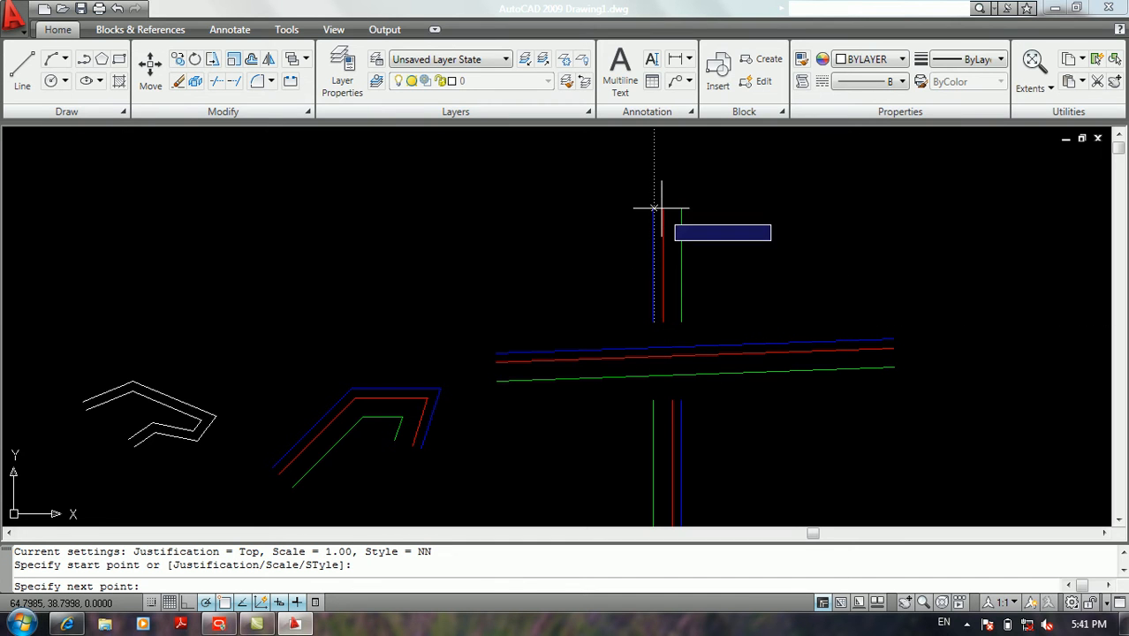
{"action": "left_click", "coordinate": [663, 207]}
{"action": "key", "text": "Return"}
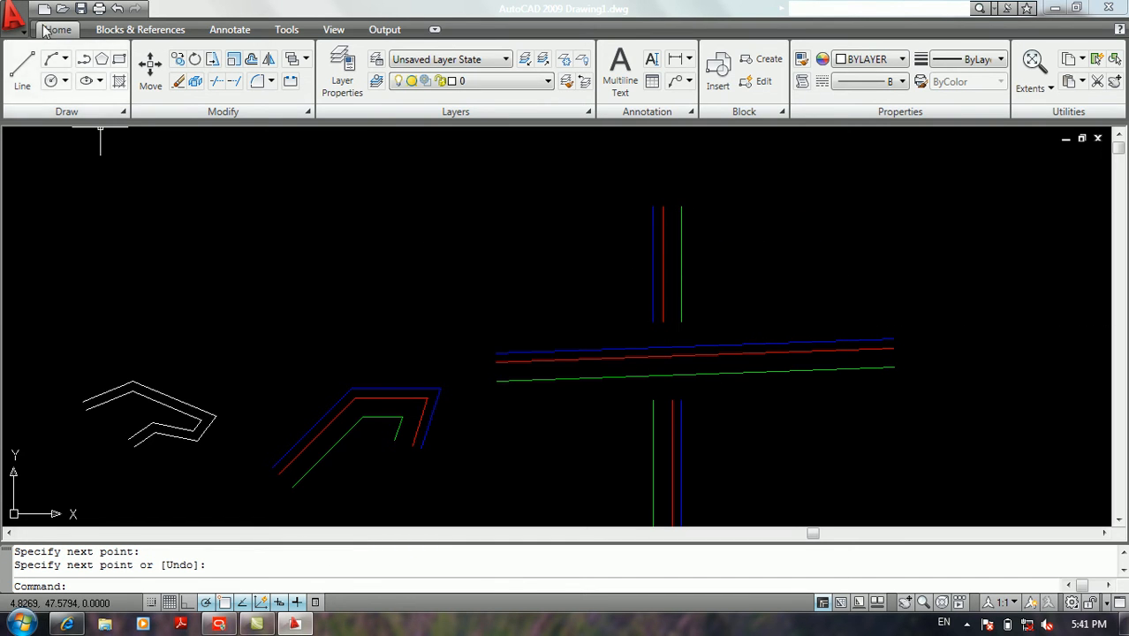
Apply the Open Cross multiline edit to the long horizontal multiline and the short vertical one above it
{"action": "left_click", "coordinate": [15, 17]}
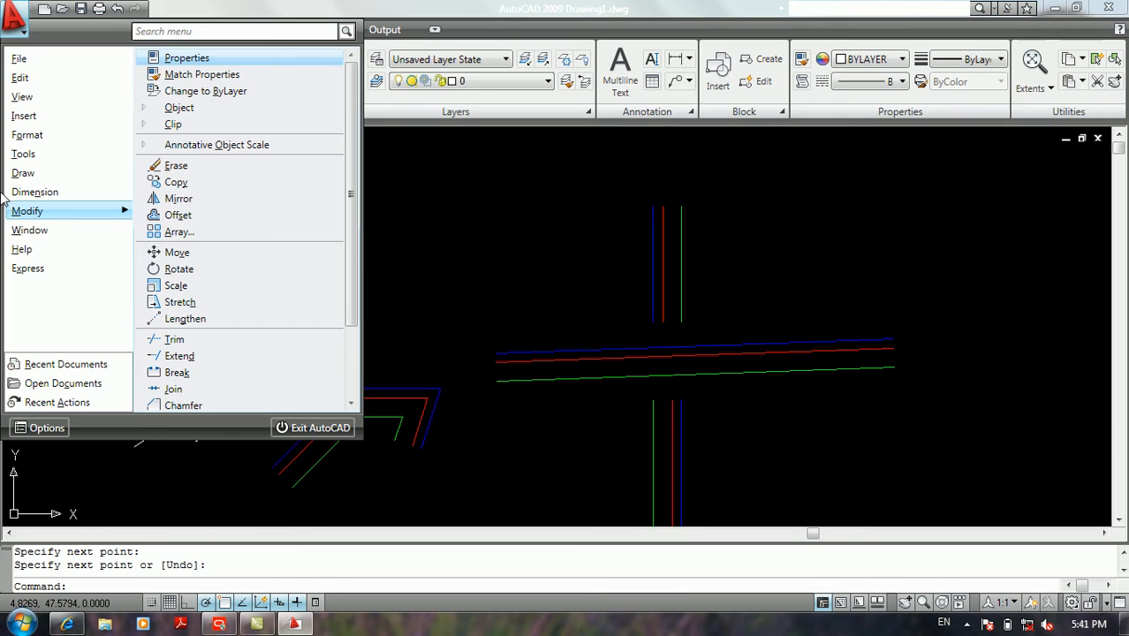
{"action": "mouse_move", "coordinate": [35, 156]}
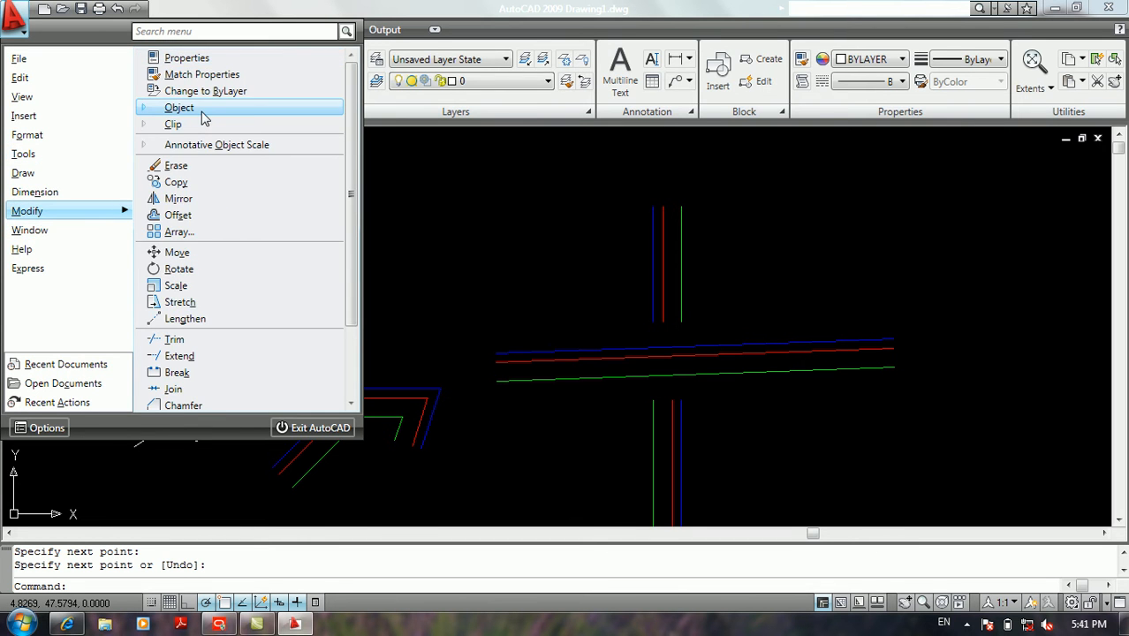
{"action": "mouse_move", "coordinate": [181, 107]}
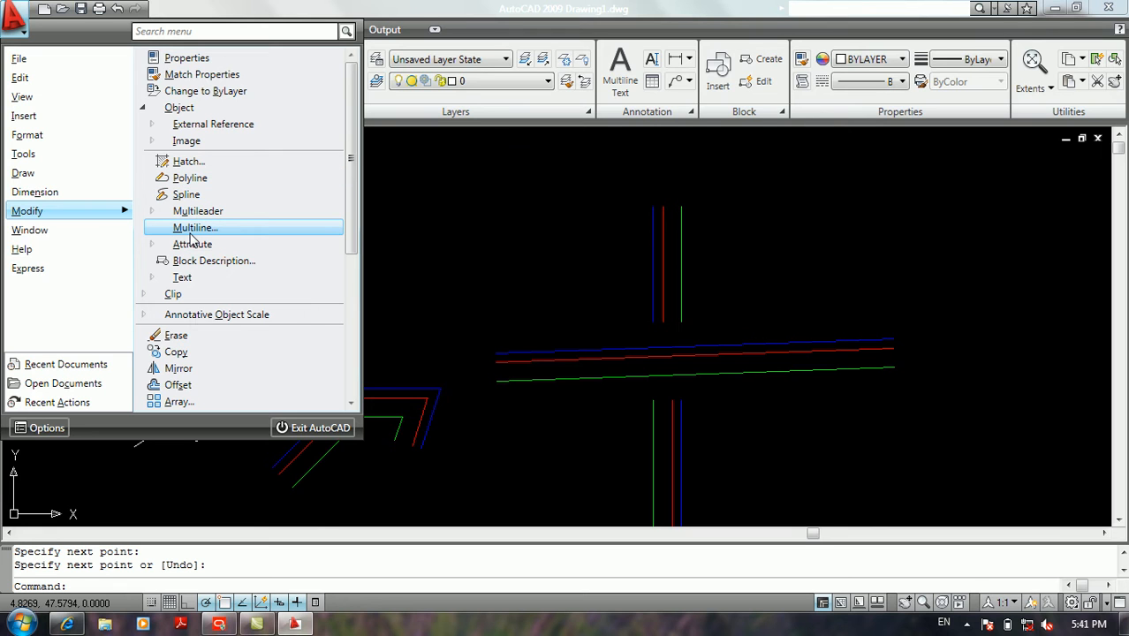
{"action": "left_click", "coordinate": [190, 228]}
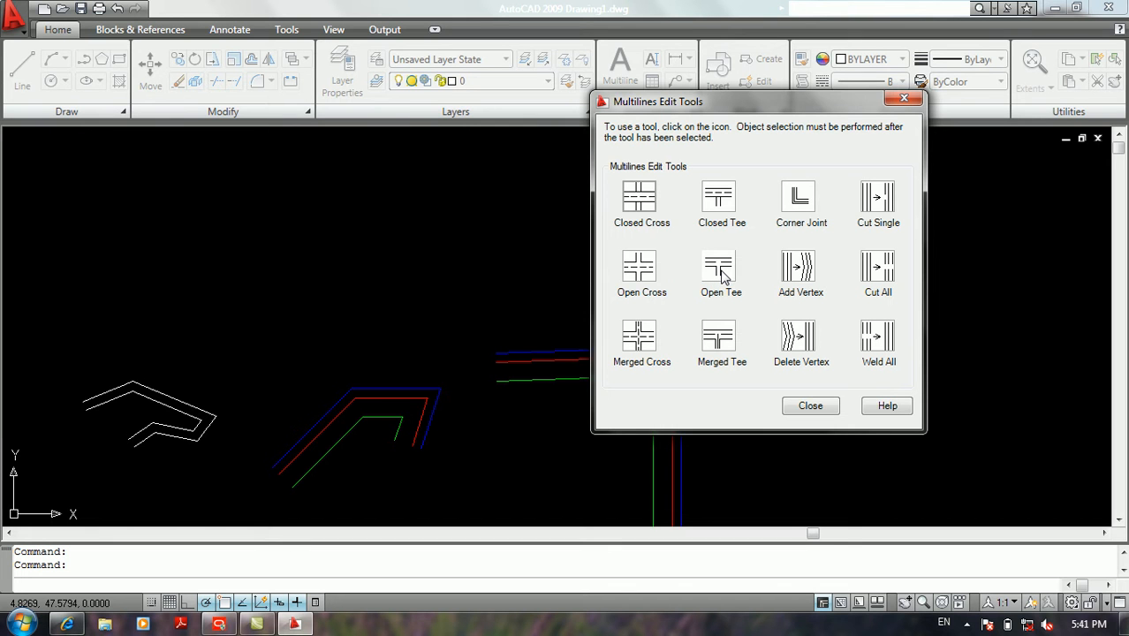
{"action": "left_click", "coordinate": [639, 267]}
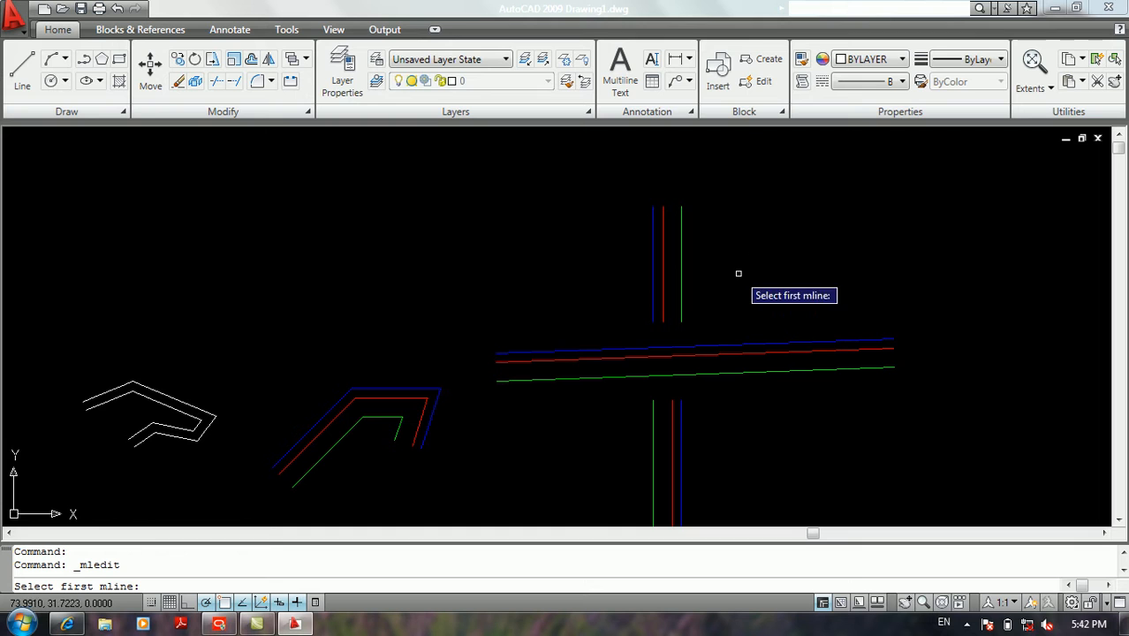
{"action": "left_click", "coordinate": [706, 349]}
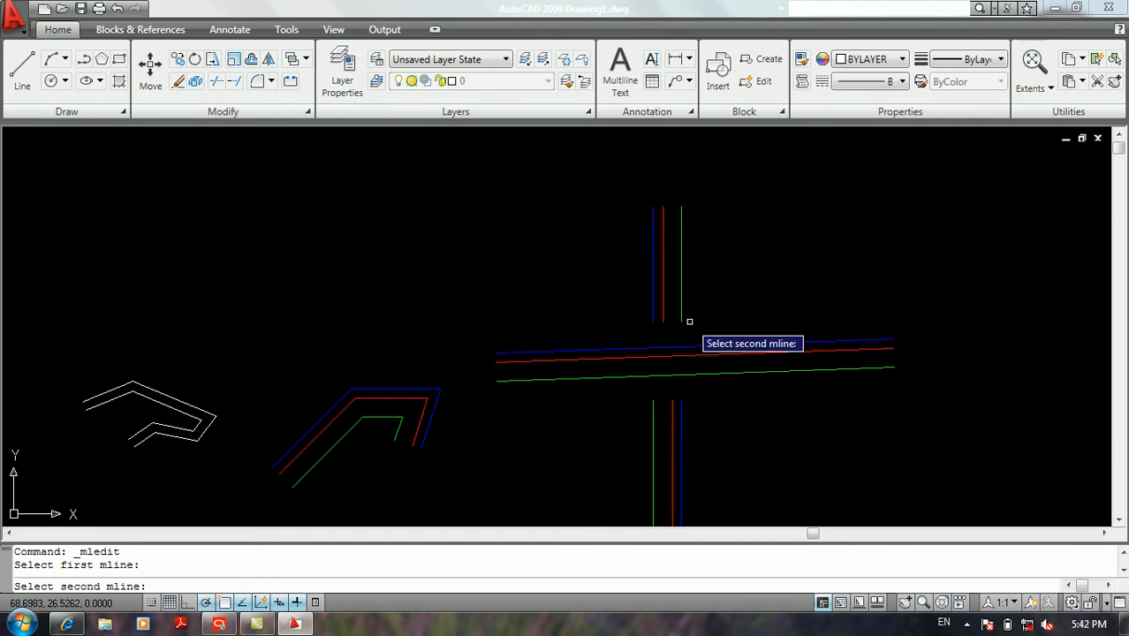
{"action": "left_click", "coordinate": [683, 315]}
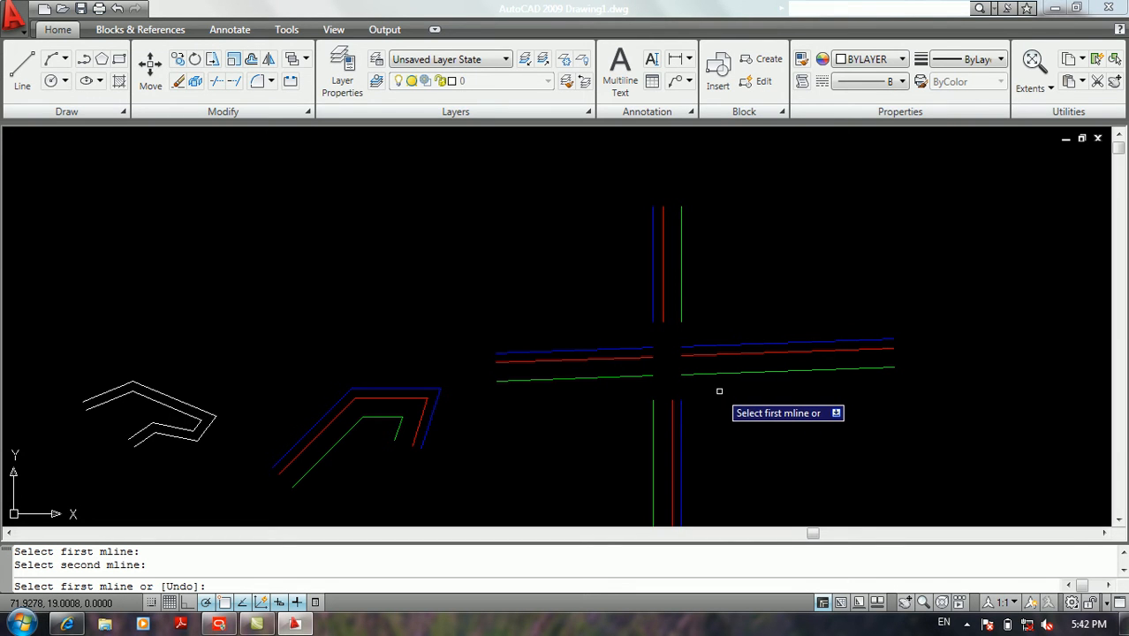
{"action": "key", "text": "Return"}
{"action": "scroll", "coordinate": [688, 386], "scroll_direction": "up", "scroll_amount": 3}
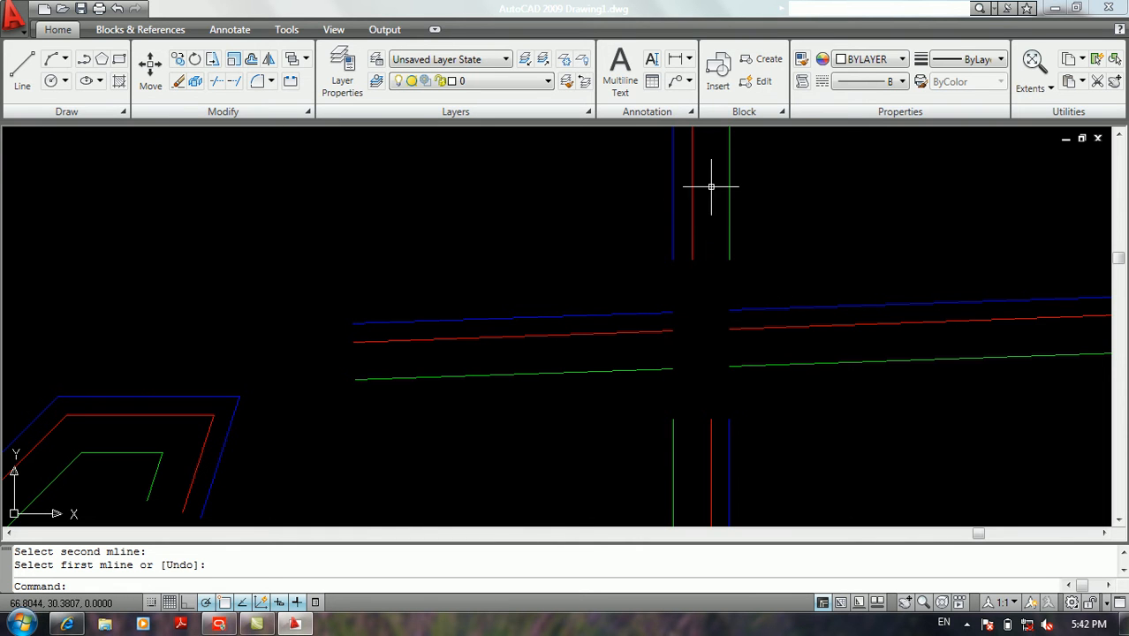
Undo the Open Cross edit on the long horizontal multiline
{"action": "scroll", "coordinate": [648, 401], "scroll_direction": "down", "scroll_amount": 2}
{"action": "middle_click_drag", "start_coordinate": [648, 401], "coordinate": [560, 404]}
{"action": "key", "text": "ctrl+z"}
{"action": "key", "text": "ctrl+z"}
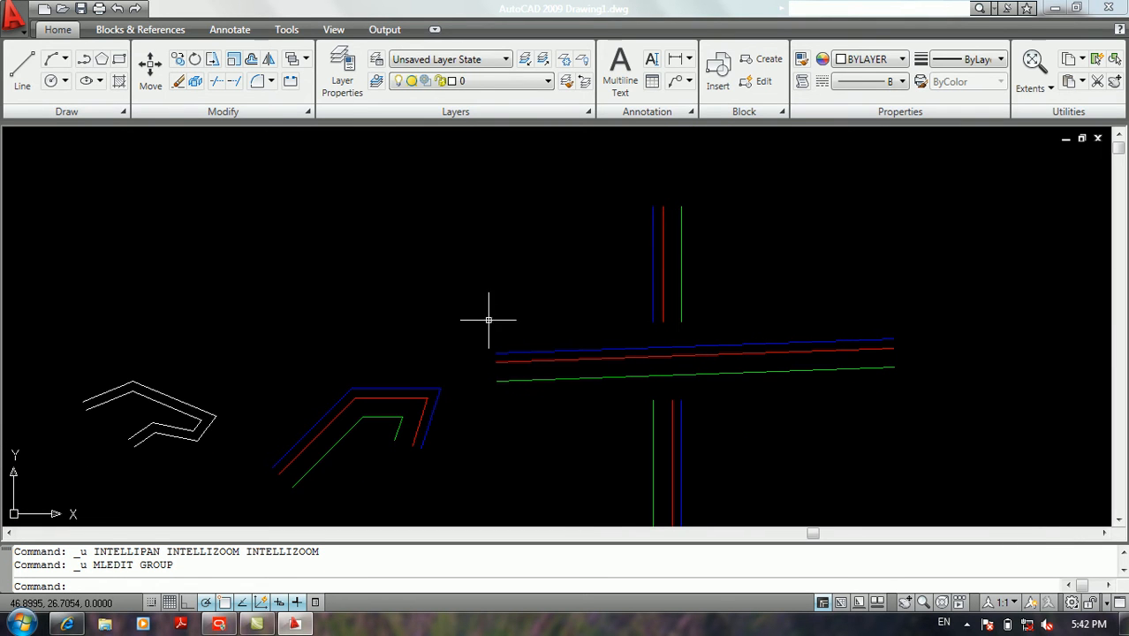
Join the lower vertical multiline to the underside of the long horizontal one with the Closed Tee multiline edit
{"action": "left_click", "coordinate": [19, 31]}
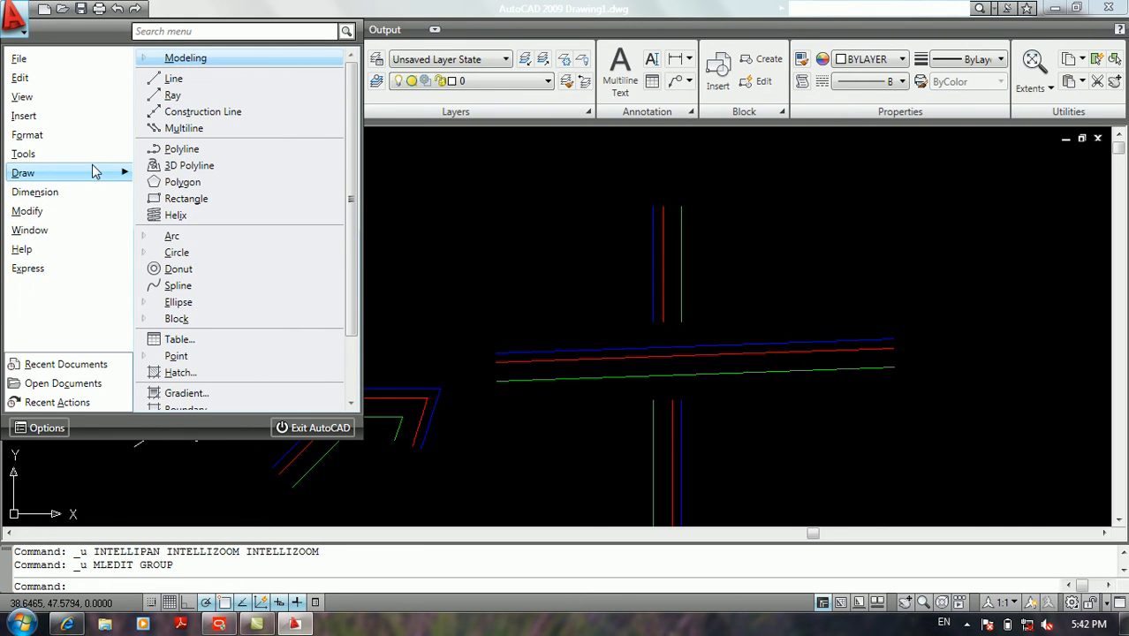
{"action": "mouse_move", "coordinate": [71, 215]}
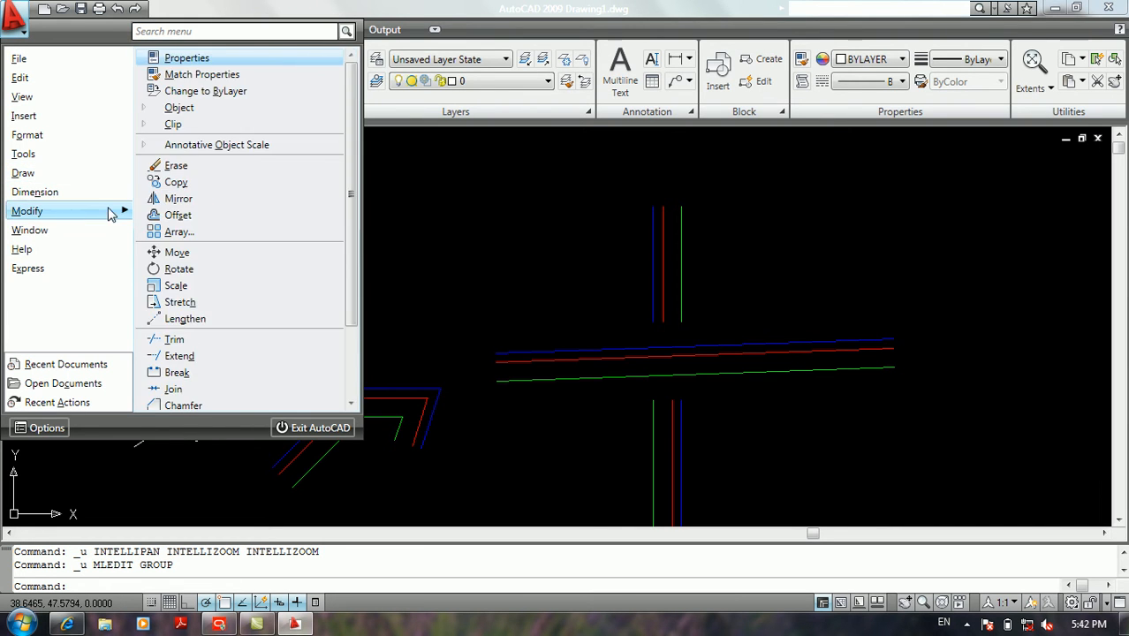
{"action": "left_click", "coordinate": [218, 110]}
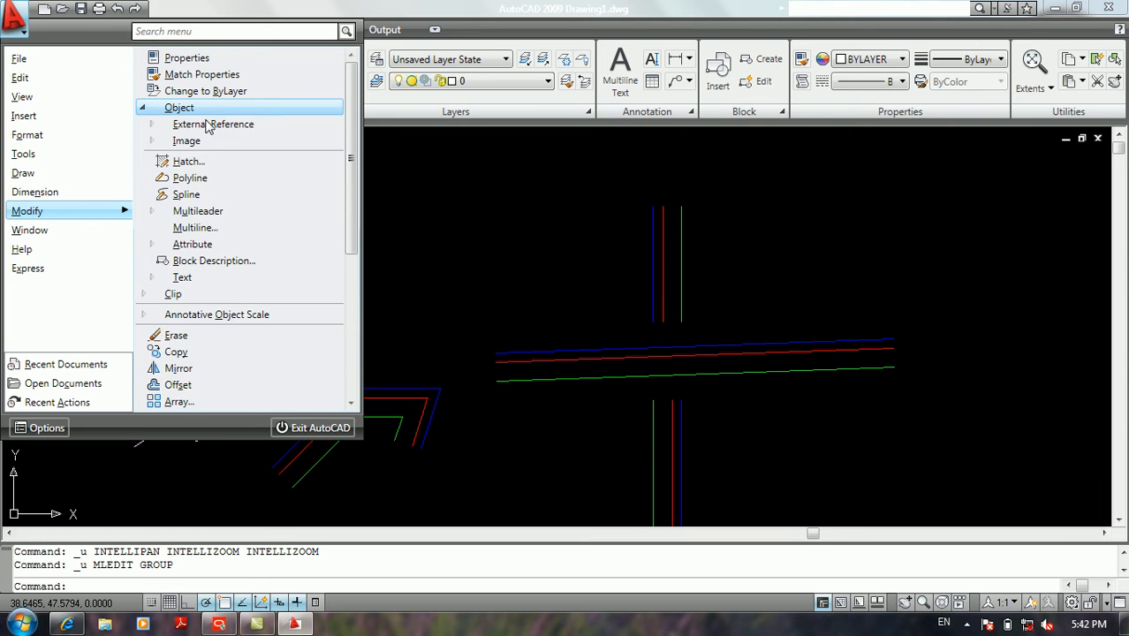
{"action": "left_click", "coordinate": [195, 227]}
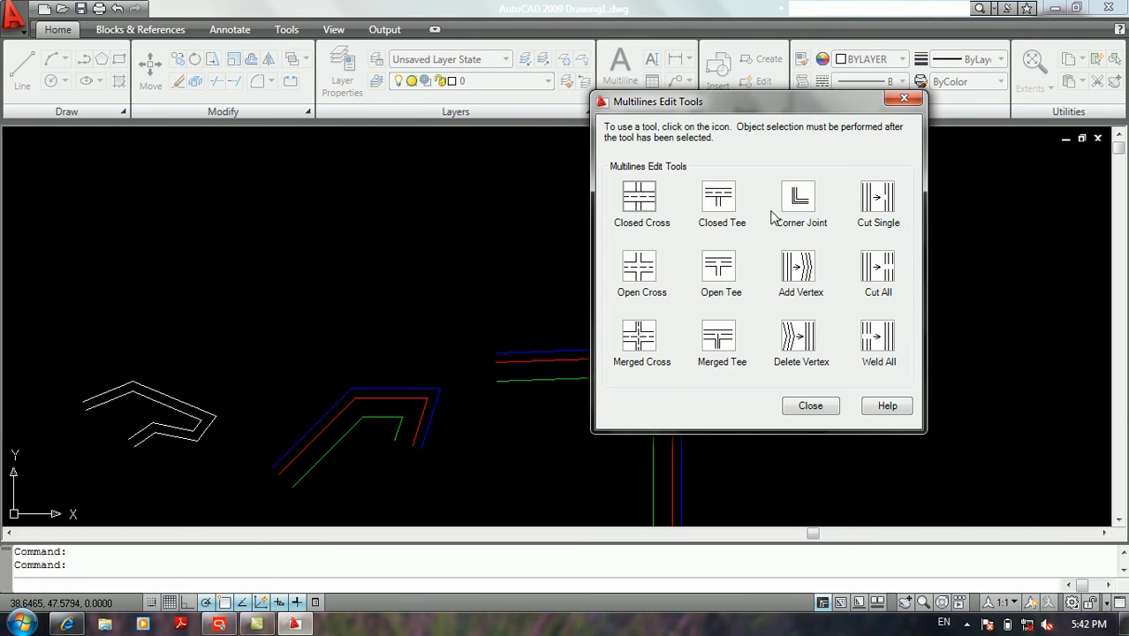
{"action": "left_click", "coordinate": [721, 203]}
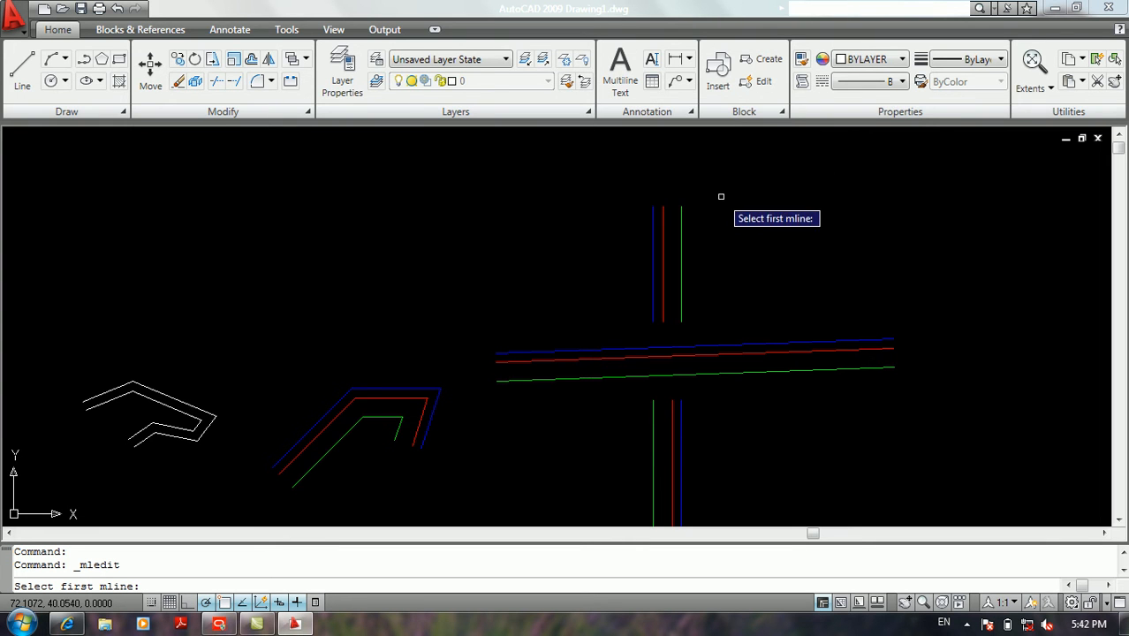
{"action": "left_click", "coordinate": [682, 346]}
{"action": "left_click", "coordinate": [675, 400]}
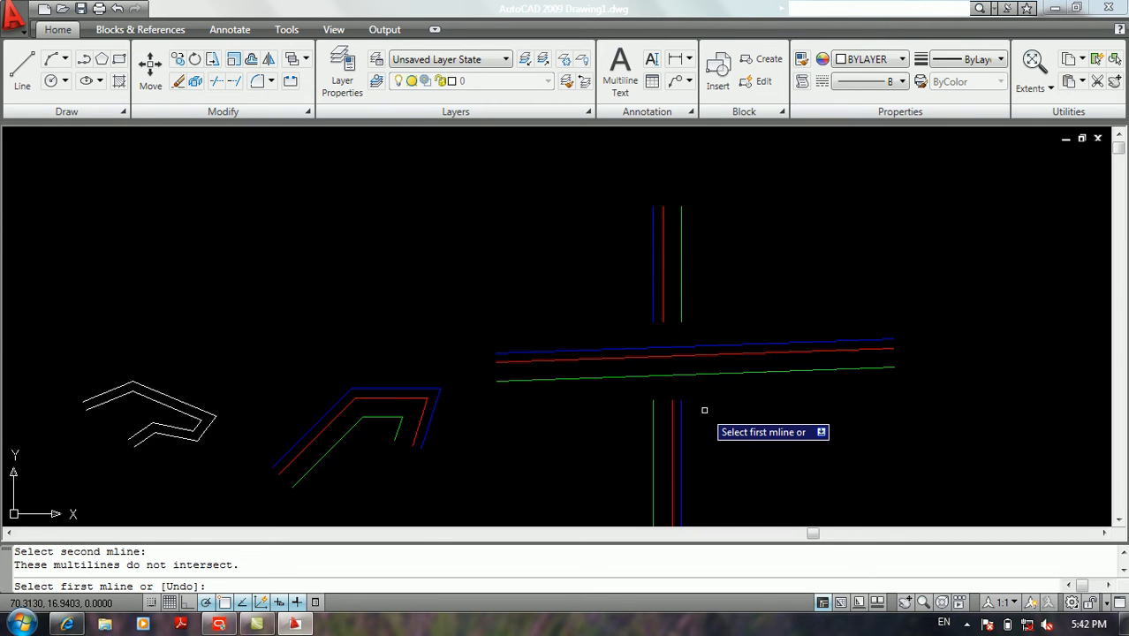
{"action": "left_click", "coordinate": [680, 403]}
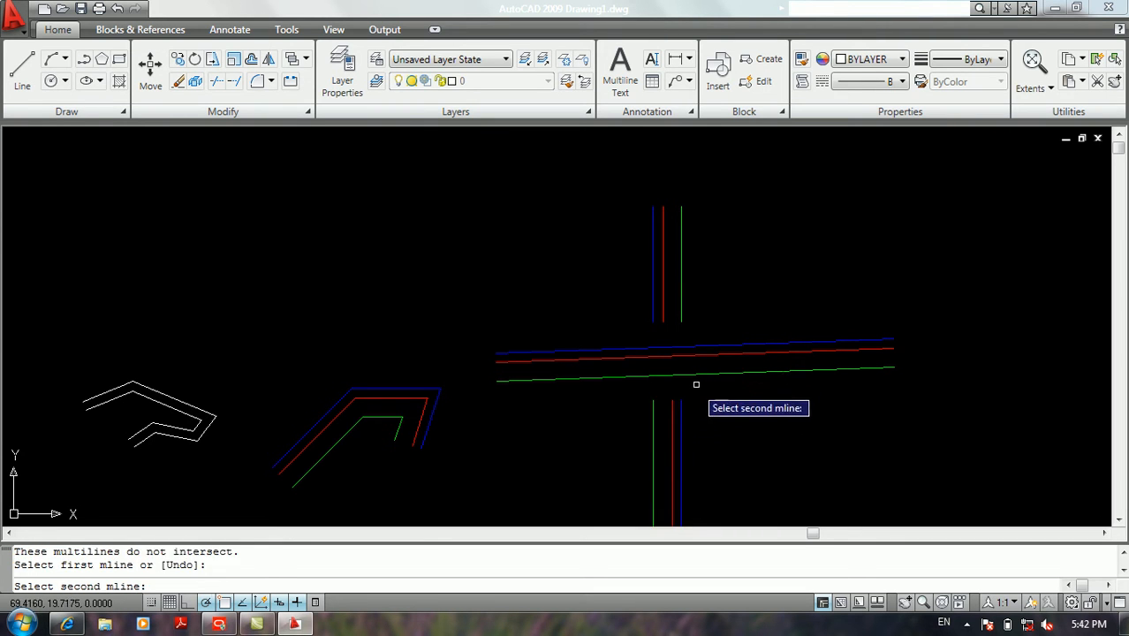
{"action": "left_click", "coordinate": [701, 375]}
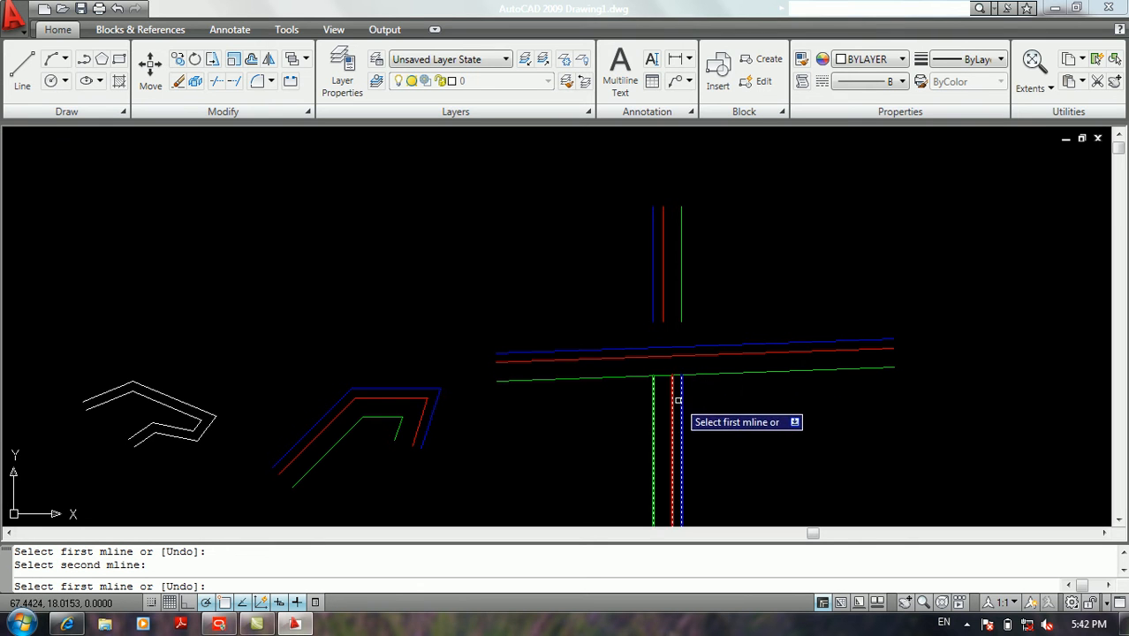
{"action": "key", "text": "Return"}
Add a vertex to the lower vertical multiline and one to the long horizontal multiline with the Add Vertex edit
{"action": "middle_click_drag", "start_coordinate": [688, 378], "coordinate": [649, 299]}
{"action": "scroll", "coordinate": [648, 299], "scroll_direction": "up", "scroll_amount": 3}
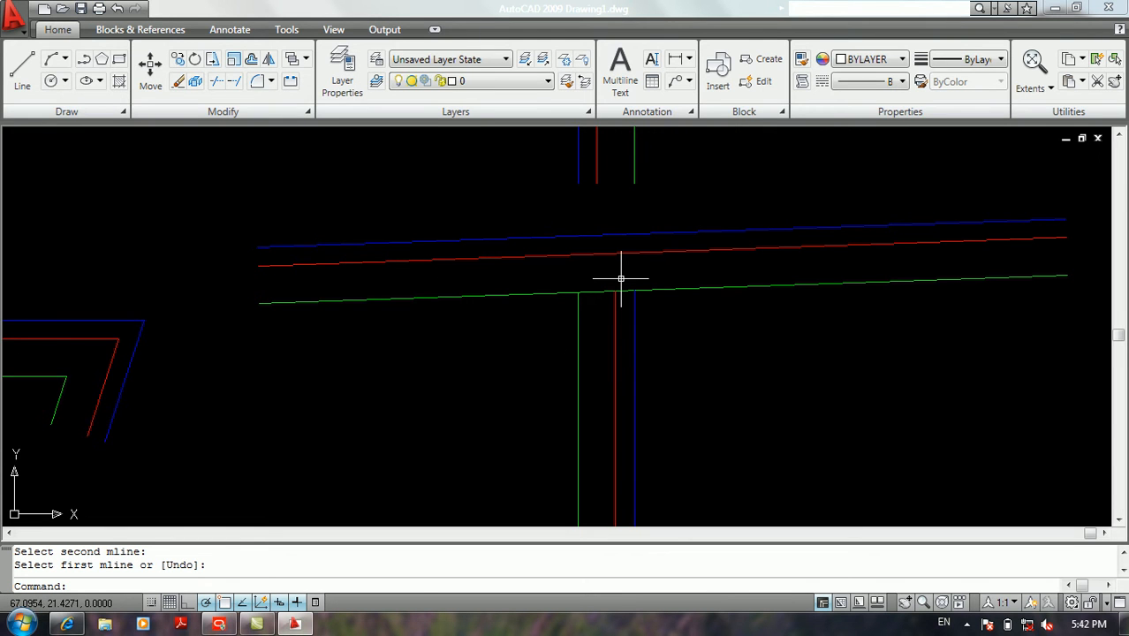
{"action": "scroll", "coordinate": [621, 278], "scroll_direction": "down", "scroll_amount": 4}
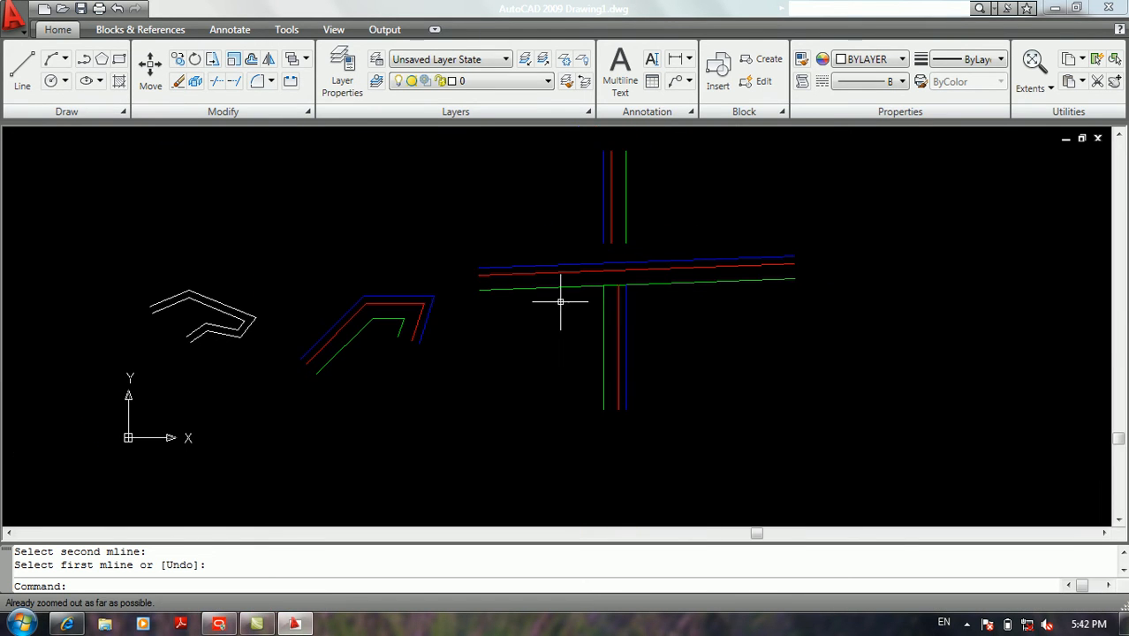
{"action": "middle_click_drag", "start_coordinate": [527, 303], "coordinate": [595, 366]}
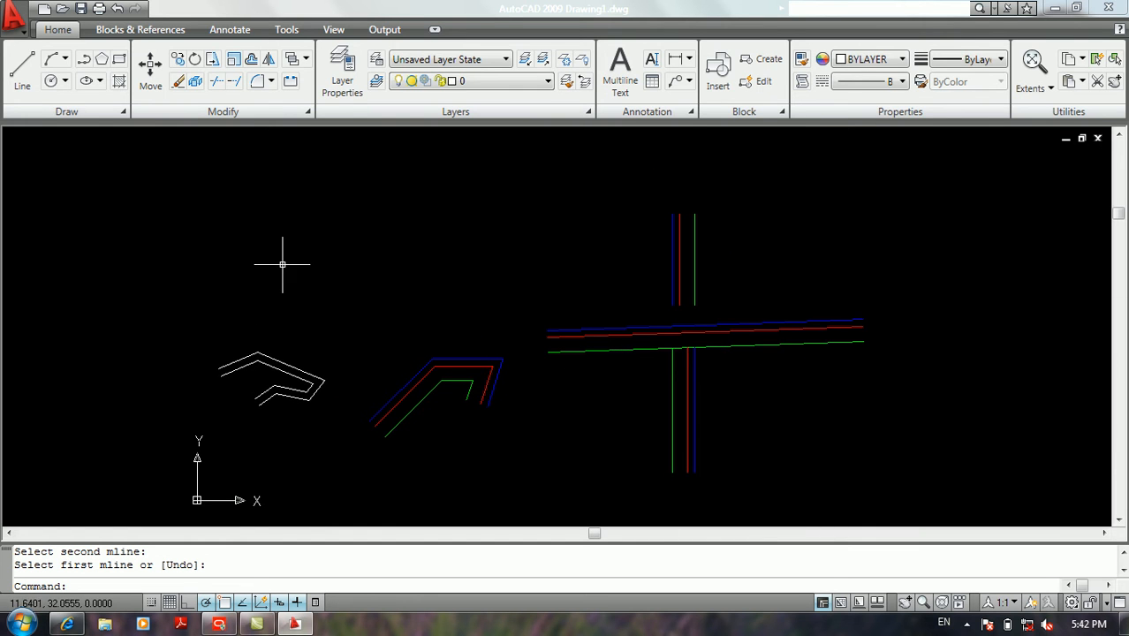
{"action": "key", "text": "Return"}
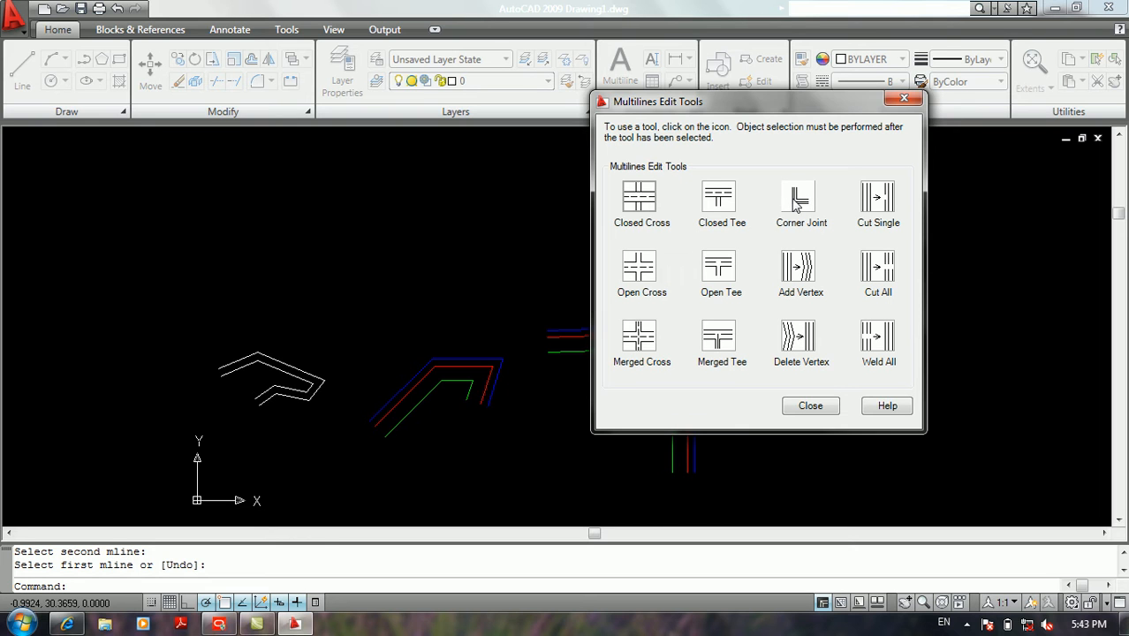
{"action": "left_click", "coordinate": [797, 270]}
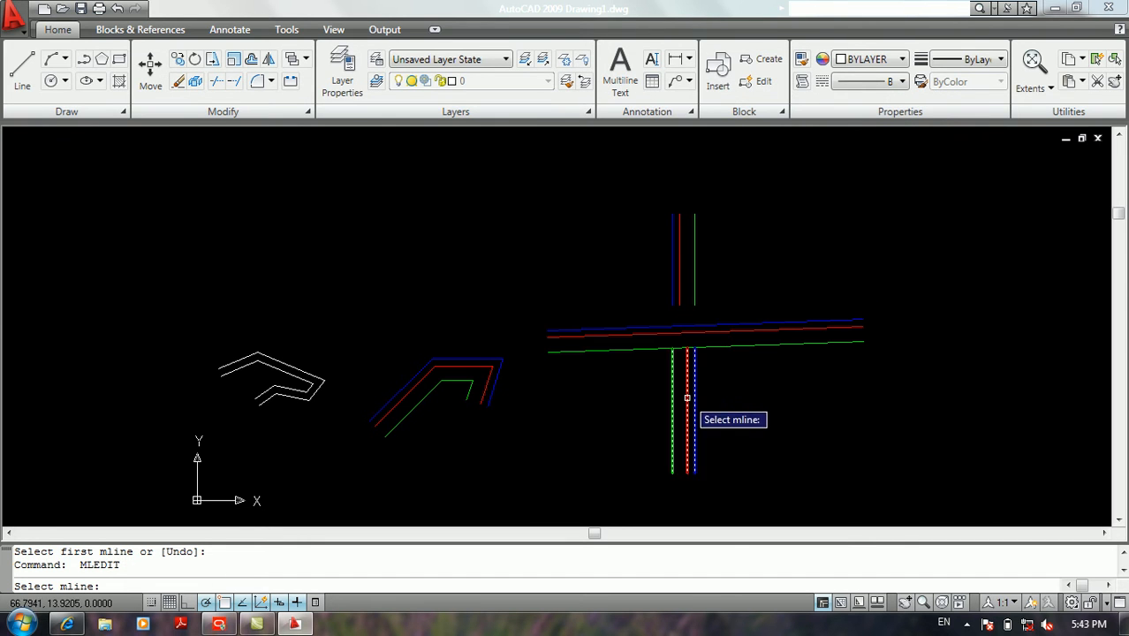
{"action": "left_click", "coordinate": [688, 398]}
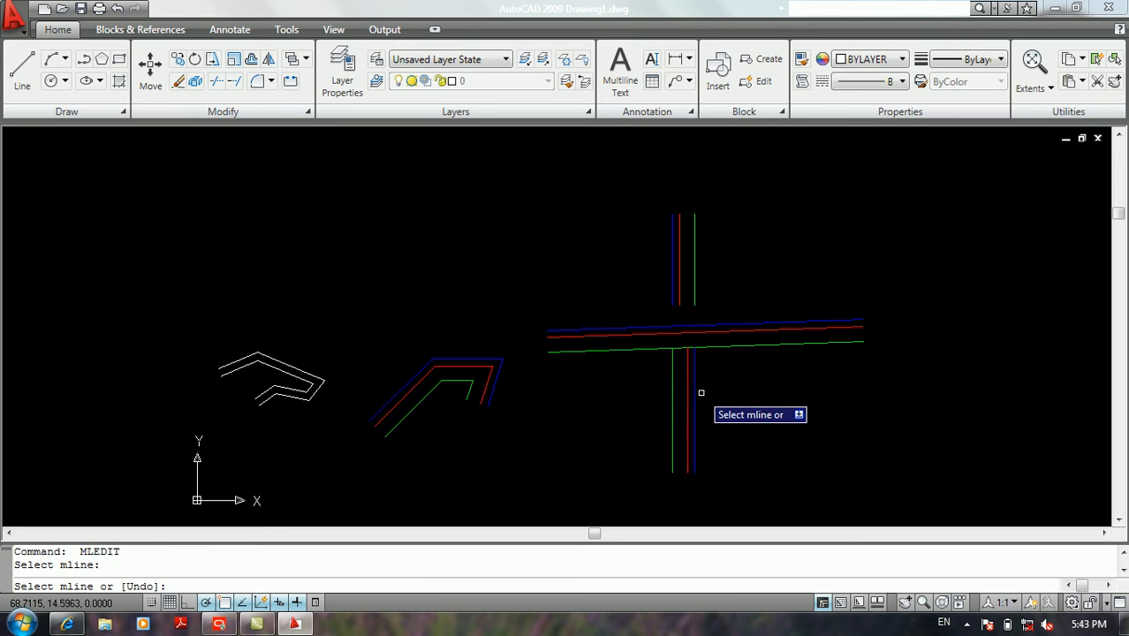
{"action": "left_click", "coordinate": [716, 350]}
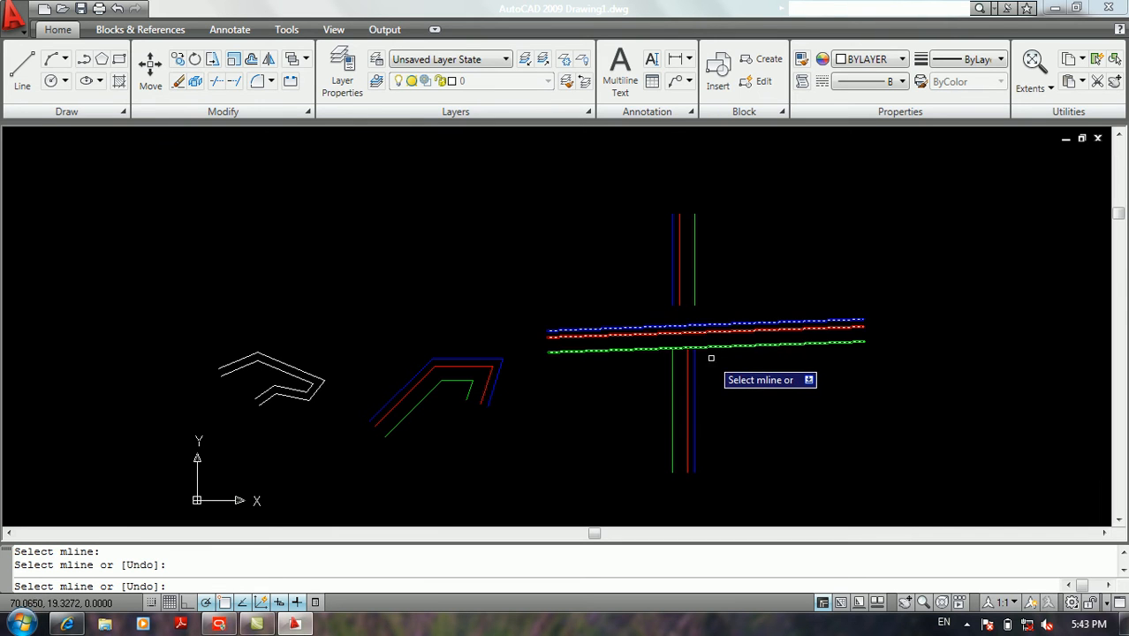
{"action": "key", "text": "Return"}
{"action": "key", "text": "Return"}
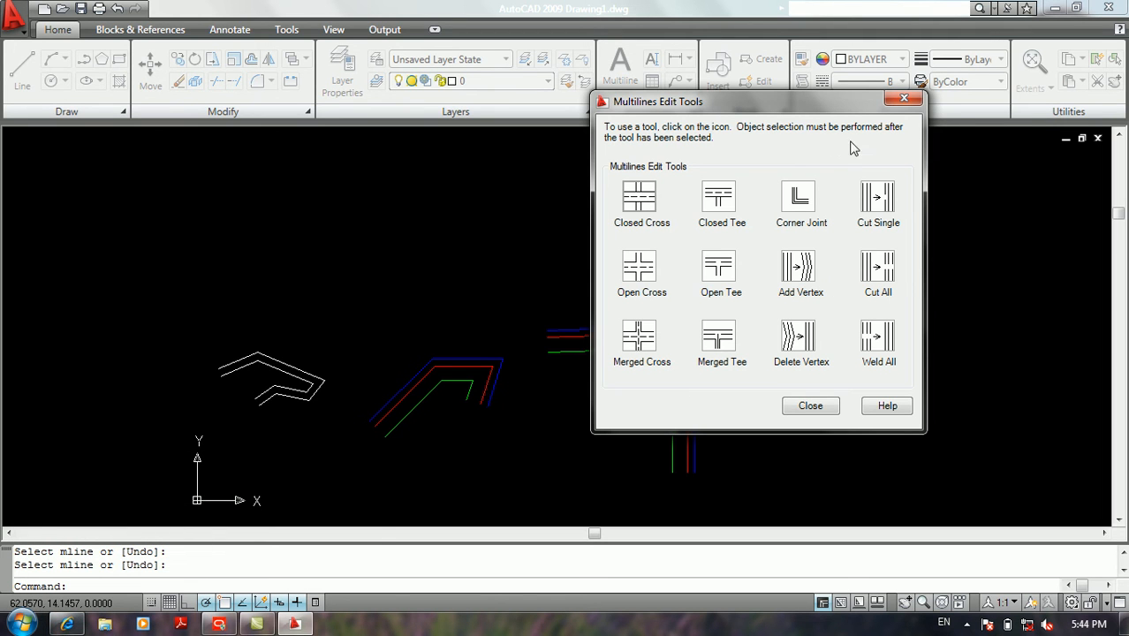
{"action": "left_click", "coordinate": [811, 406]}
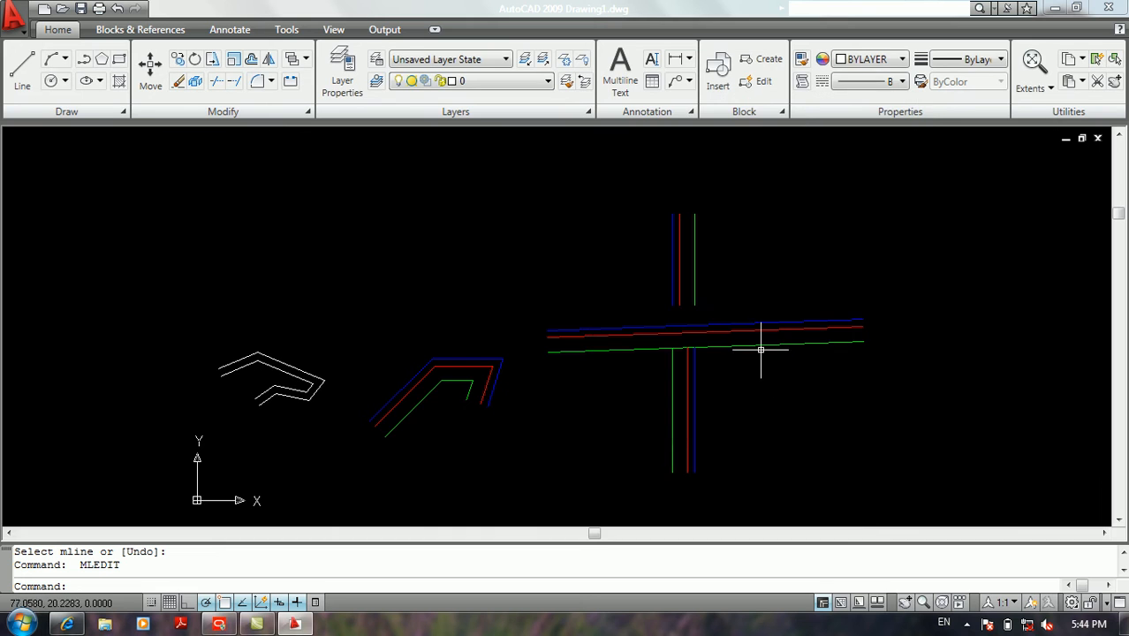
Draw an L-shaped NN multiline with one vertical and one horizontal segment in the empty area beyond the tee junction
{"action": "middle_click_drag", "start_coordinate": [590, 357], "coordinate": [472, 382]}
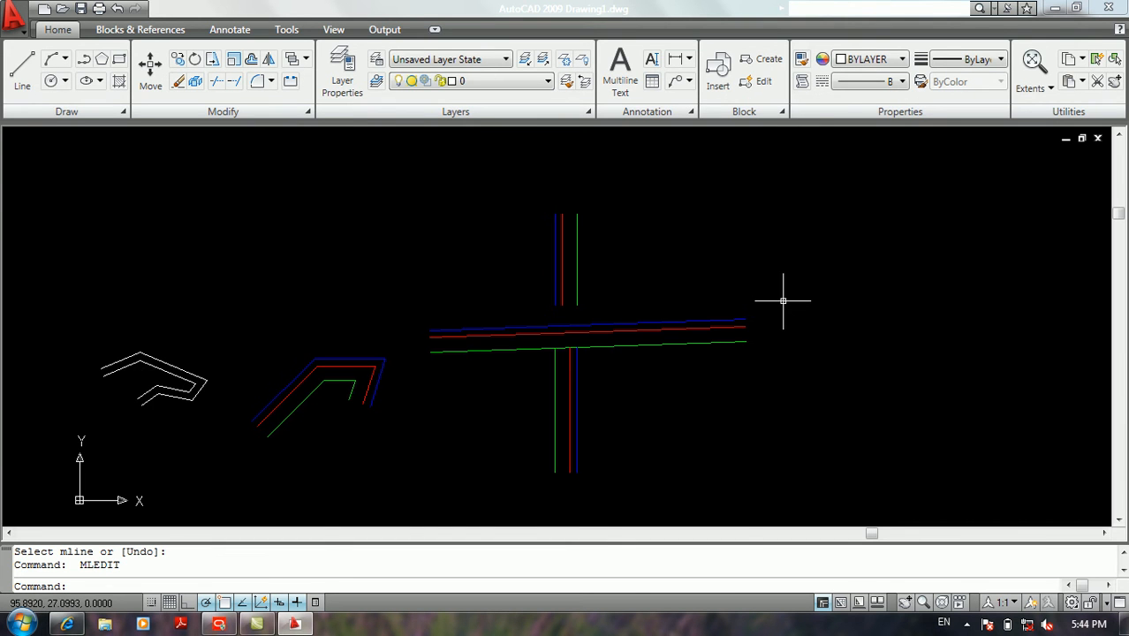
{"action": "type", "text": "ml"}
{"action": "key", "text": "Return"}
{"action": "left_click", "coordinate": [847, 180]}
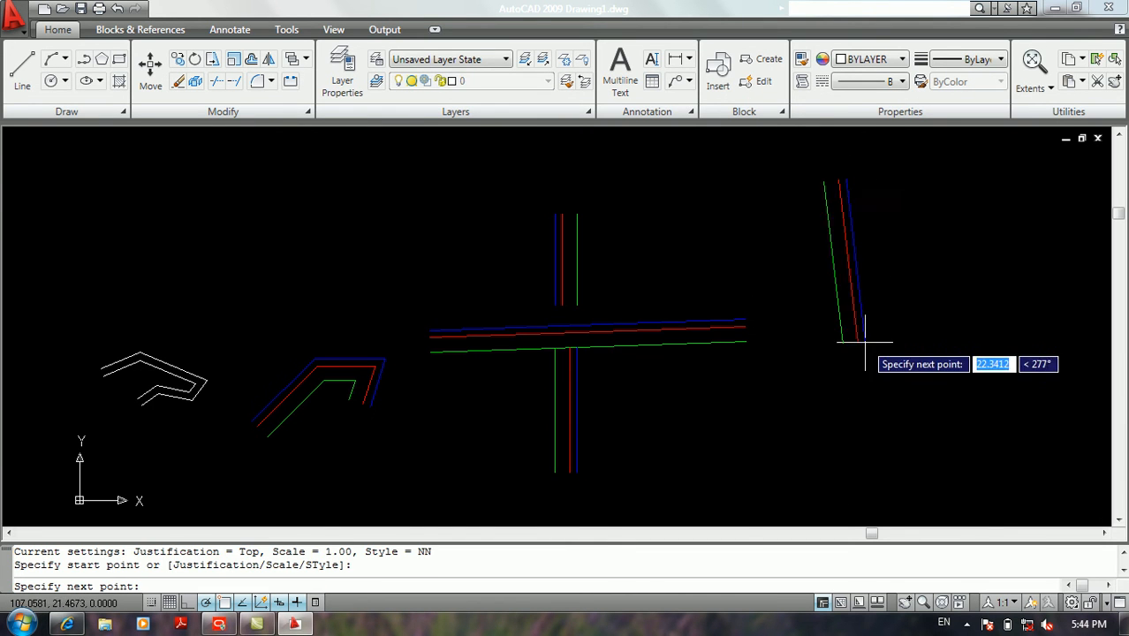
{"action": "left_click", "coordinate": [847, 398]}
{"action": "left_click", "coordinate": [989, 399]}
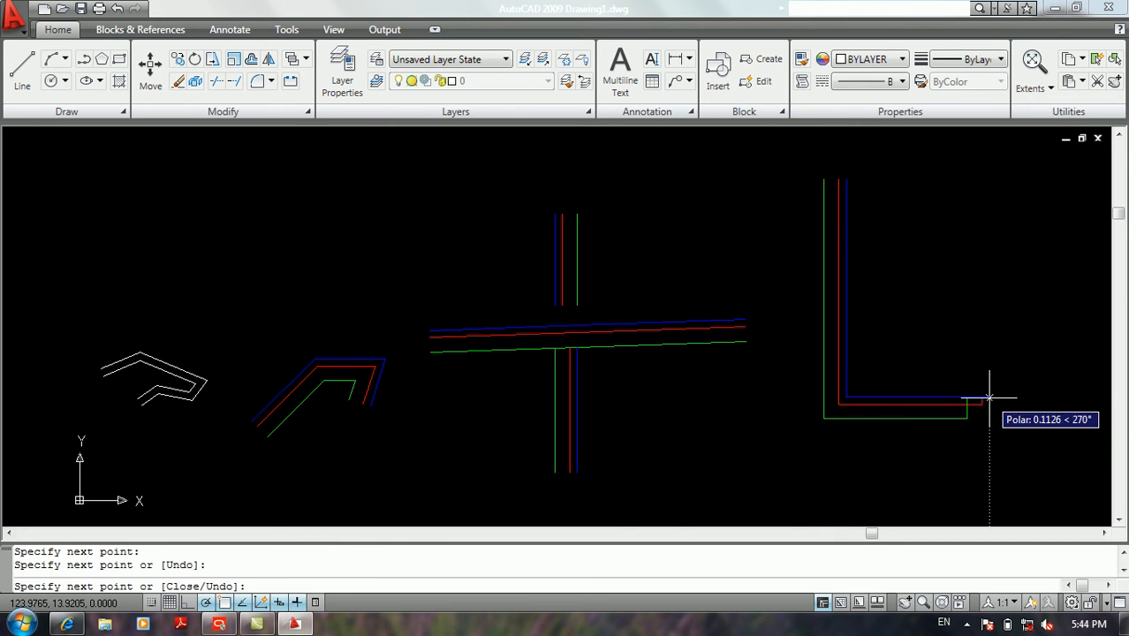
{"action": "key", "text": "Return"}
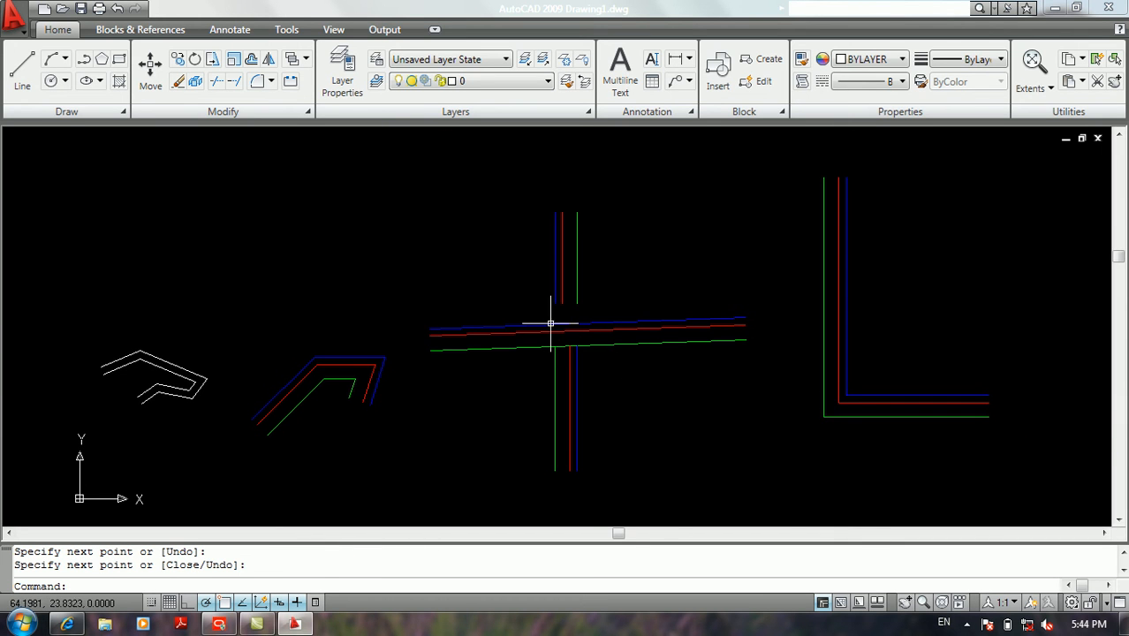
Open the crossing between the long horizontal multiline and the upper vertical multiline with the Open Cross multiline edit
{"action": "mouse_move", "coordinate": [560, 343]}
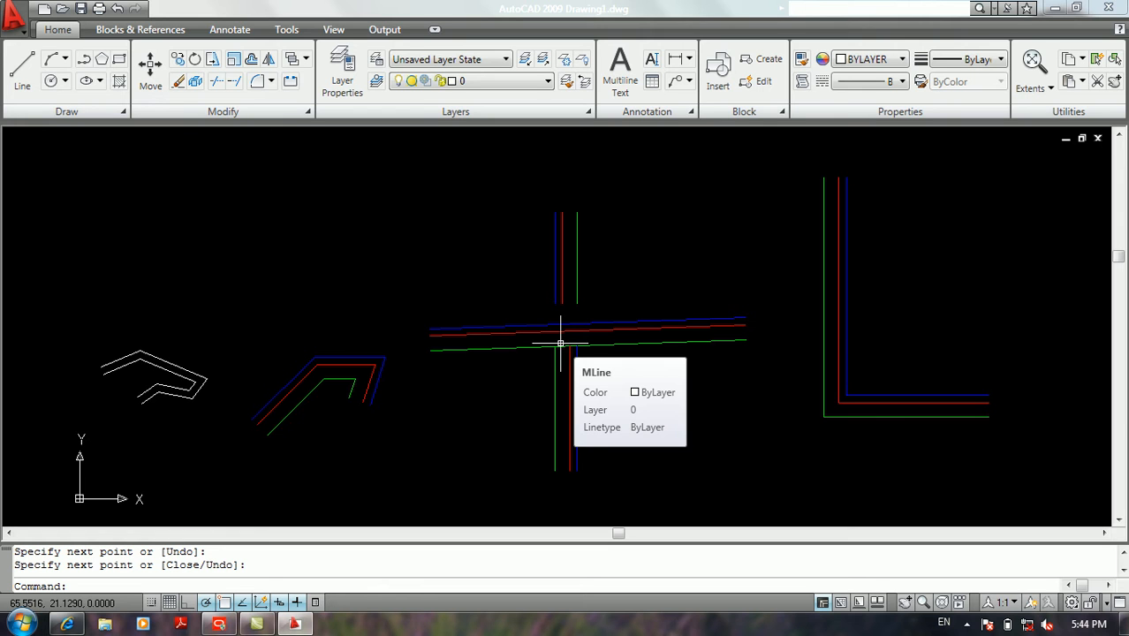
{"action": "left_click", "coordinate": [14, 18]}
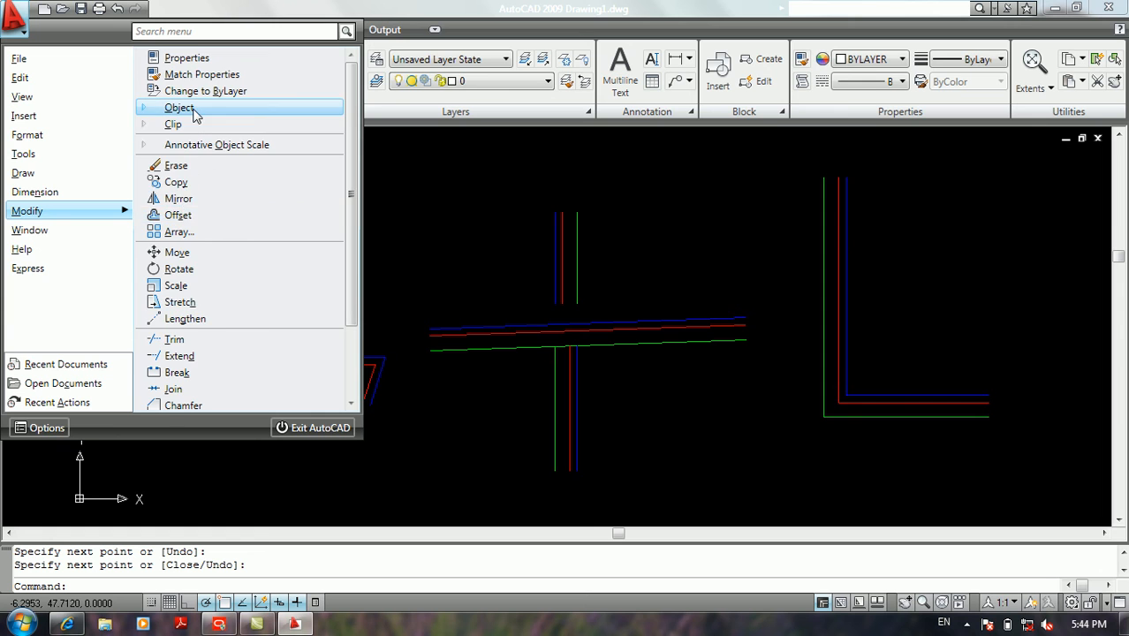
{"action": "mouse_move", "coordinate": [194, 110]}
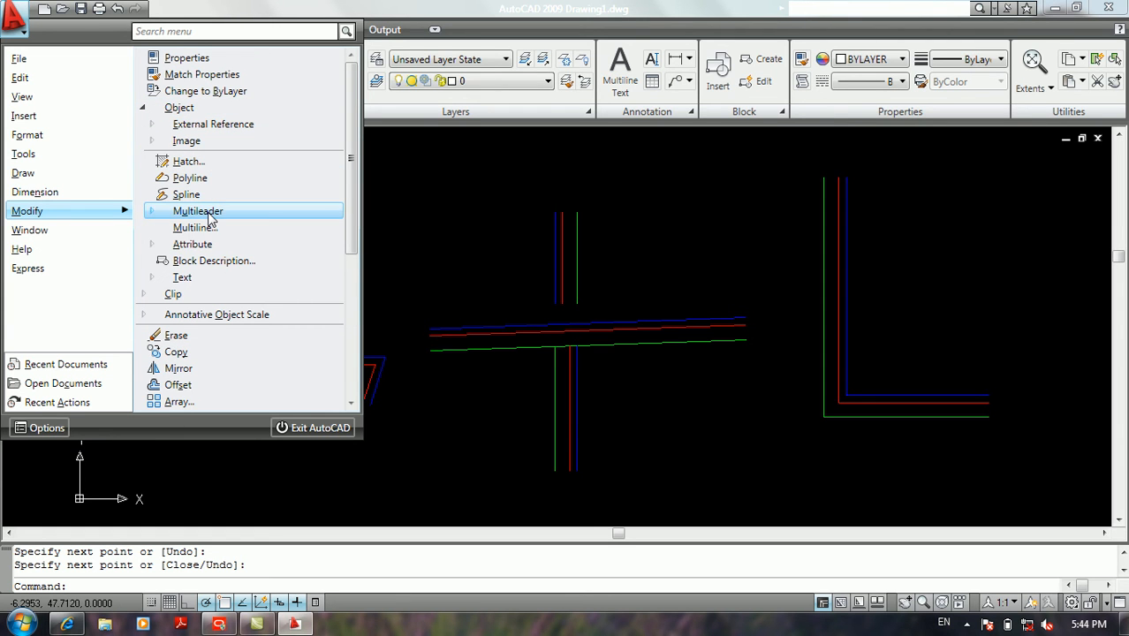
{"action": "mouse_move", "coordinate": [210, 217]}
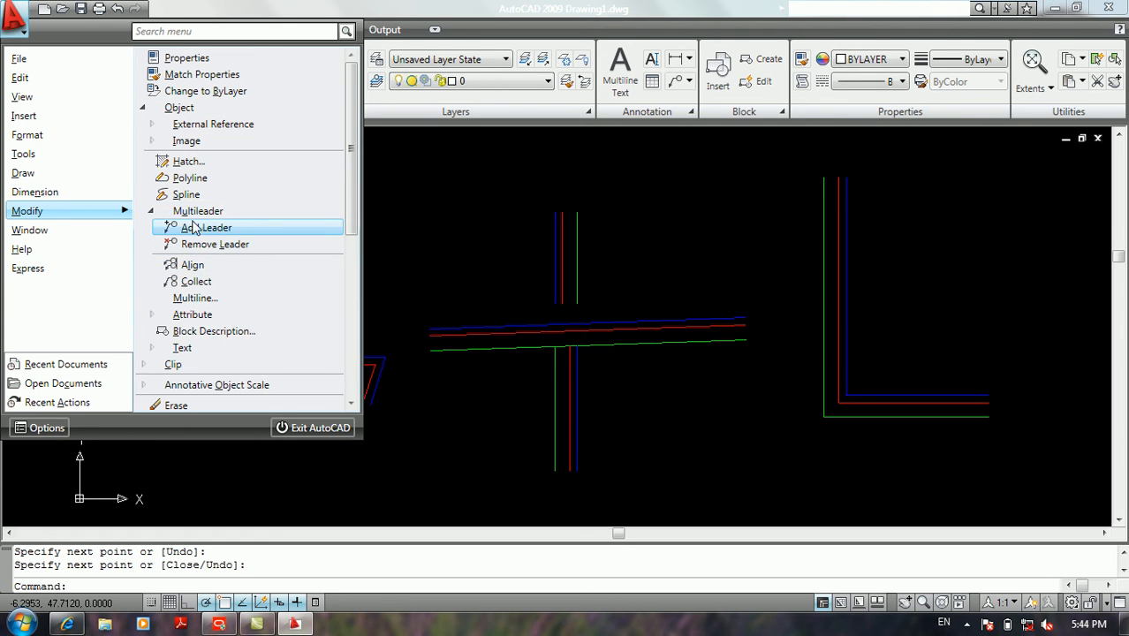
{"action": "left_click", "coordinate": [196, 298]}
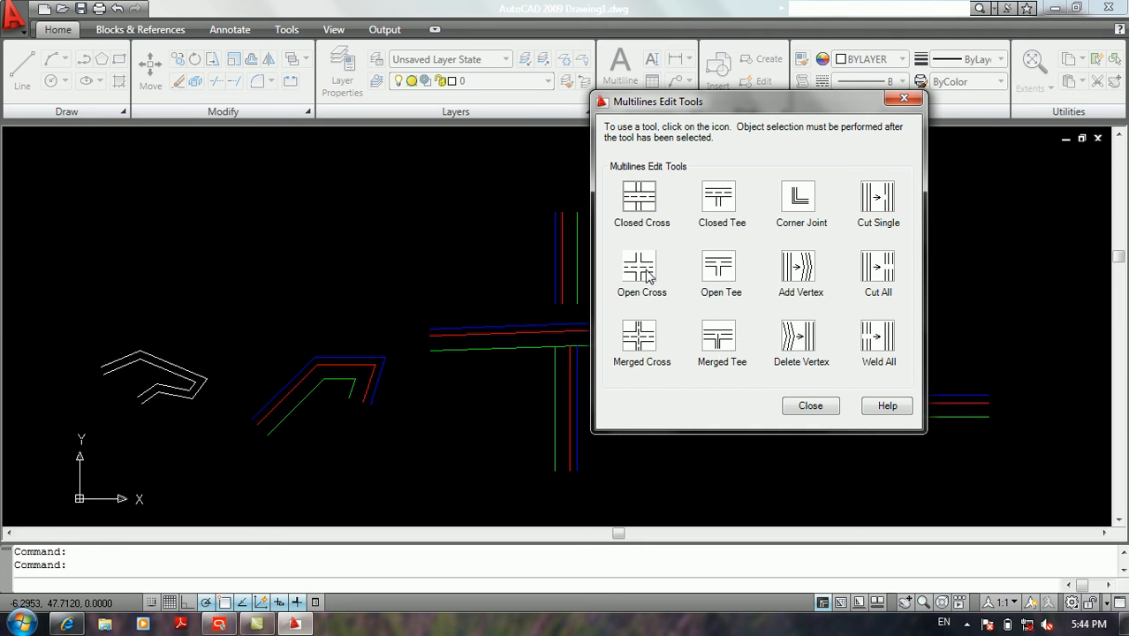
{"action": "left_click", "coordinate": [639, 267]}
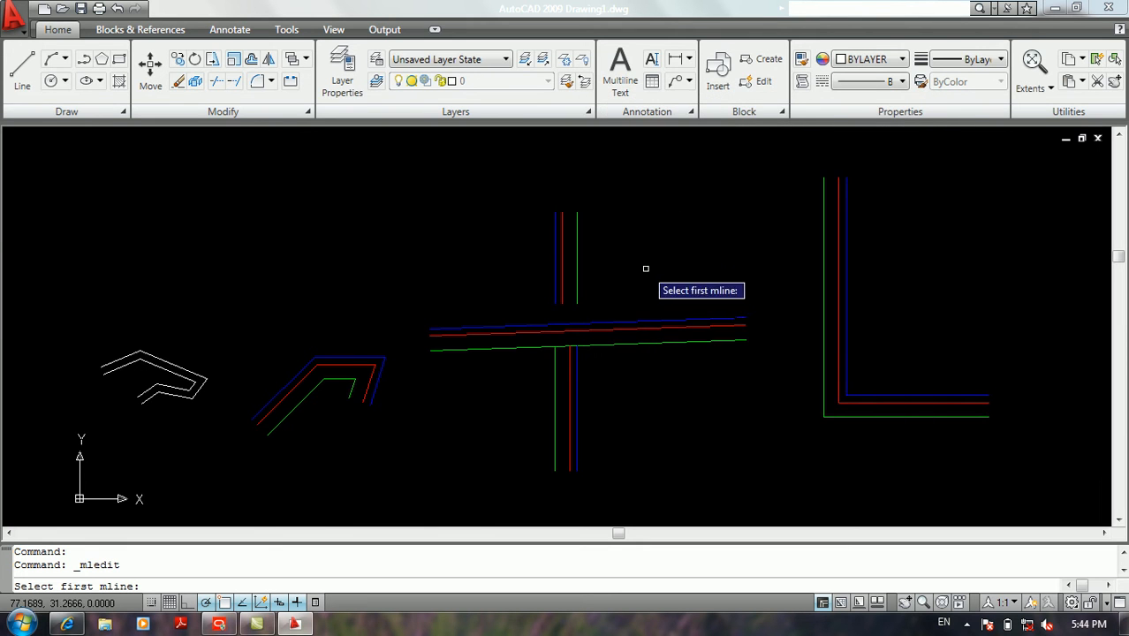
{"action": "left_click", "coordinate": [601, 327]}
{"action": "left_click", "coordinate": [578, 294]}
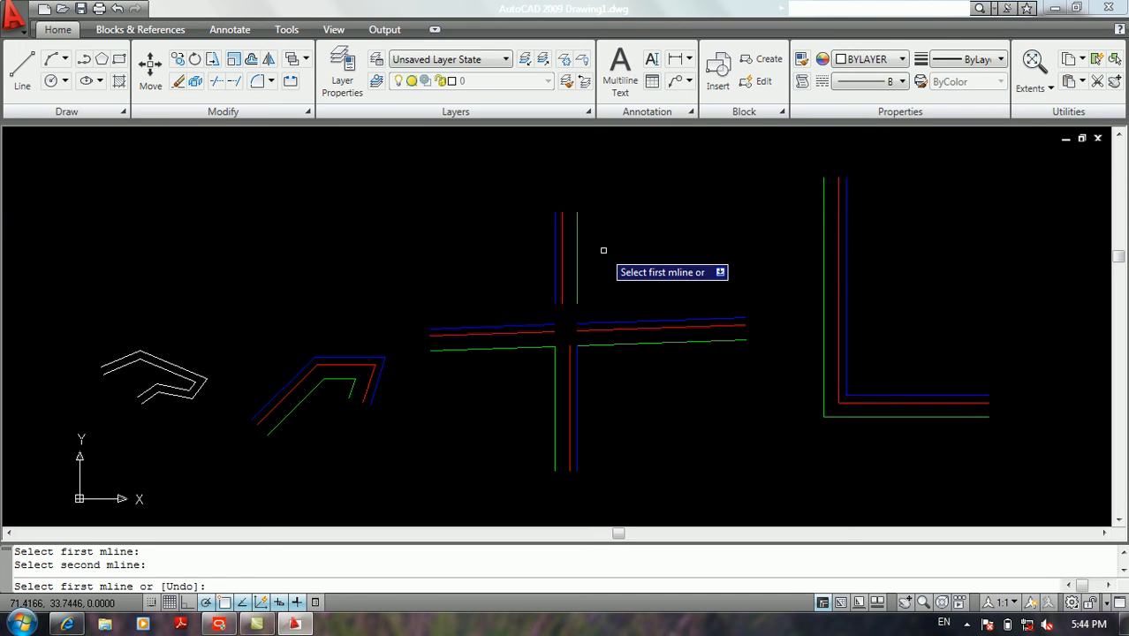
{"action": "scroll", "coordinate": [572, 331], "scroll_direction": "up", "scroll_amount": 5}
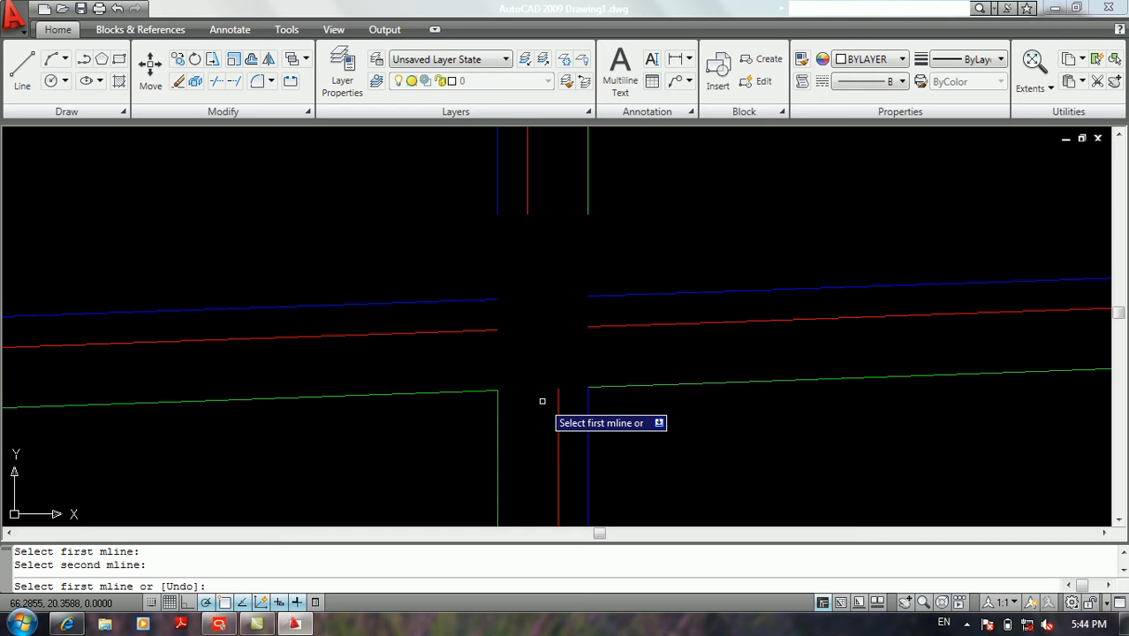
{"action": "key", "text": "Return"}
Examine the edited multiline crossing up close and show the whole drawing with Zoom All
{"action": "scroll", "coordinate": [547, 391], "scroll_direction": "down", "scroll_amount": 4}
{"action": "middle_click_drag", "start_coordinate": [645, 373], "coordinate": [321, 349]}
{"action": "key", "text": "ctrl+z"}
{"action": "middle_click_drag", "start_coordinate": [484, 364], "coordinate": [547, 343]}
{"action": "scroll", "coordinate": [547, 351], "scroll_direction": "up", "scroll_amount": 5}
{"action": "scroll", "coordinate": [549, 351], "scroll_direction": "down", "scroll_amount": 5}
{"action": "middle_click_drag", "start_coordinate": [626, 348], "coordinate": [547, 366]}
{"action": "type", "text": "z"}
{"action": "key", "text": "Return"}
{"action": "type", "text": "a"}
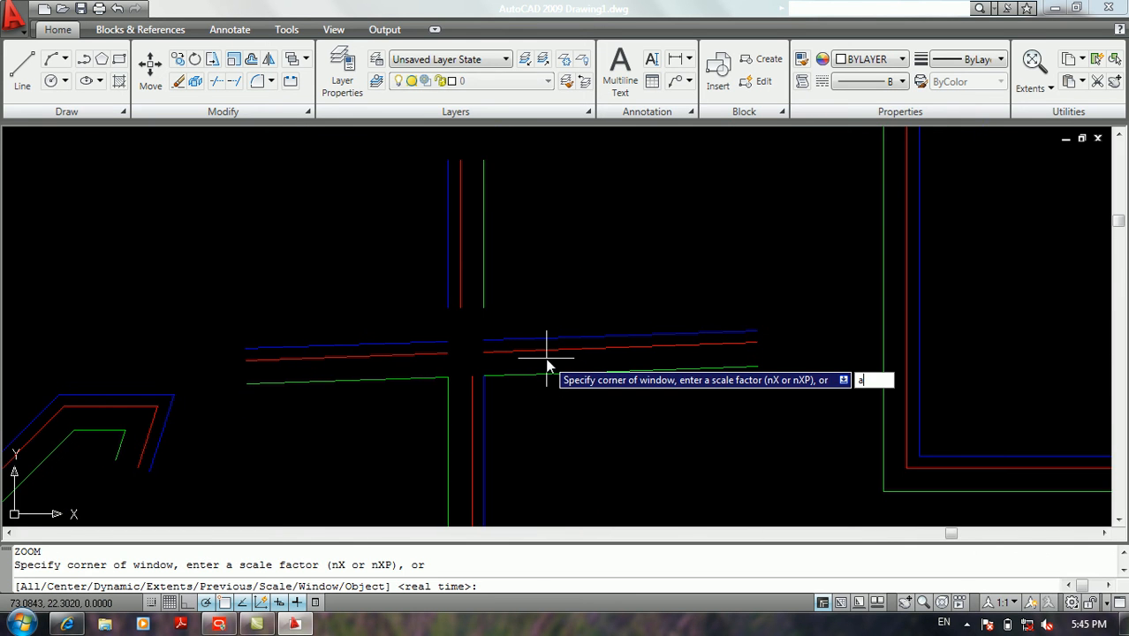
{"action": "key", "text": "Return"}
{"action": "middle_click_drag", "start_coordinate": [555, 363], "coordinate": [500, 382]}
{"action": "left_click", "coordinate": [14, 18]}
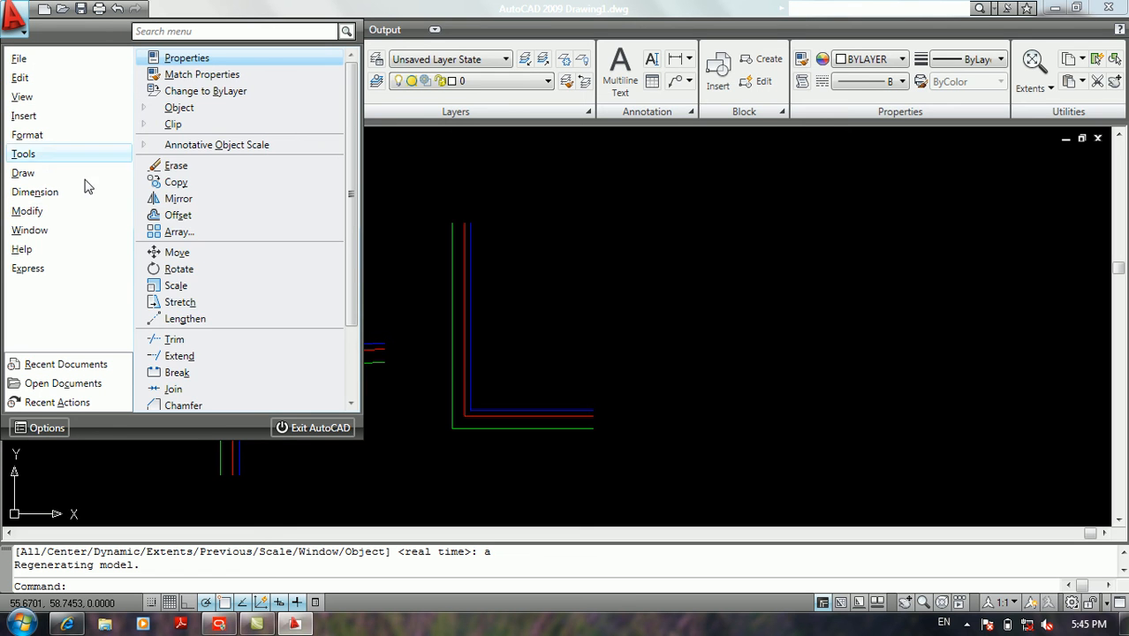
{"action": "mouse_move", "coordinate": [98, 212]}
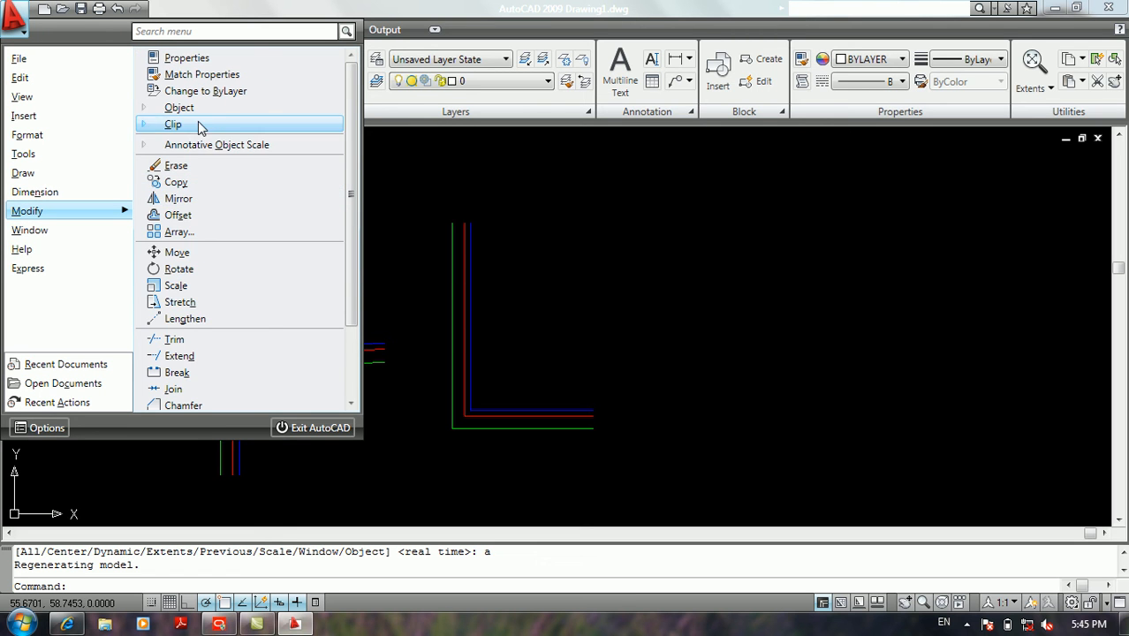
{"action": "left_click", "coordinate": [198, 105]}
{"action": "left_click", "coordinate": [198, 105]}
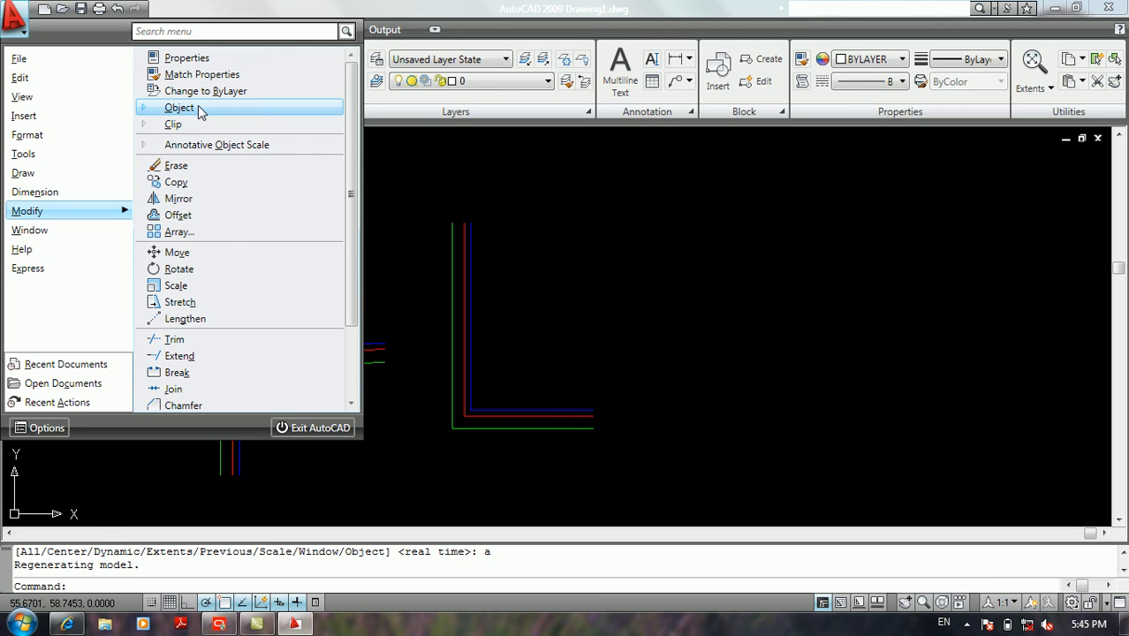
{"action": "left_click", "coordinate": [443, 190]}
{"action": "left_click", "coordinate": [395, 216]}
{"action": "left_click", "coordinate": [369, 252]}
{"action": "left_click", "coordinate": [391, 219]}
{"action": "left_click", "coordinate": [348, 252]}
{"action": "left_click", "coordinate": [363, 218]}
{"action": "left_click", "coordinate": [315, 262]}
{"action": "left_click", "coordinate": [338, 214]}
{"action": "left_click", "coordinate": [310, 261]}
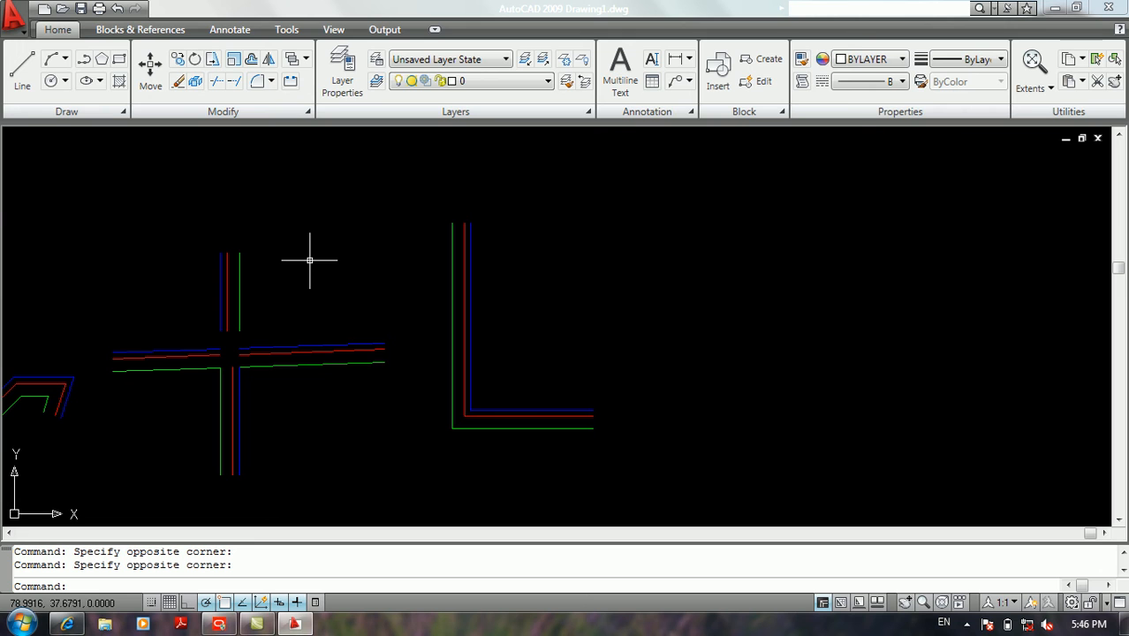